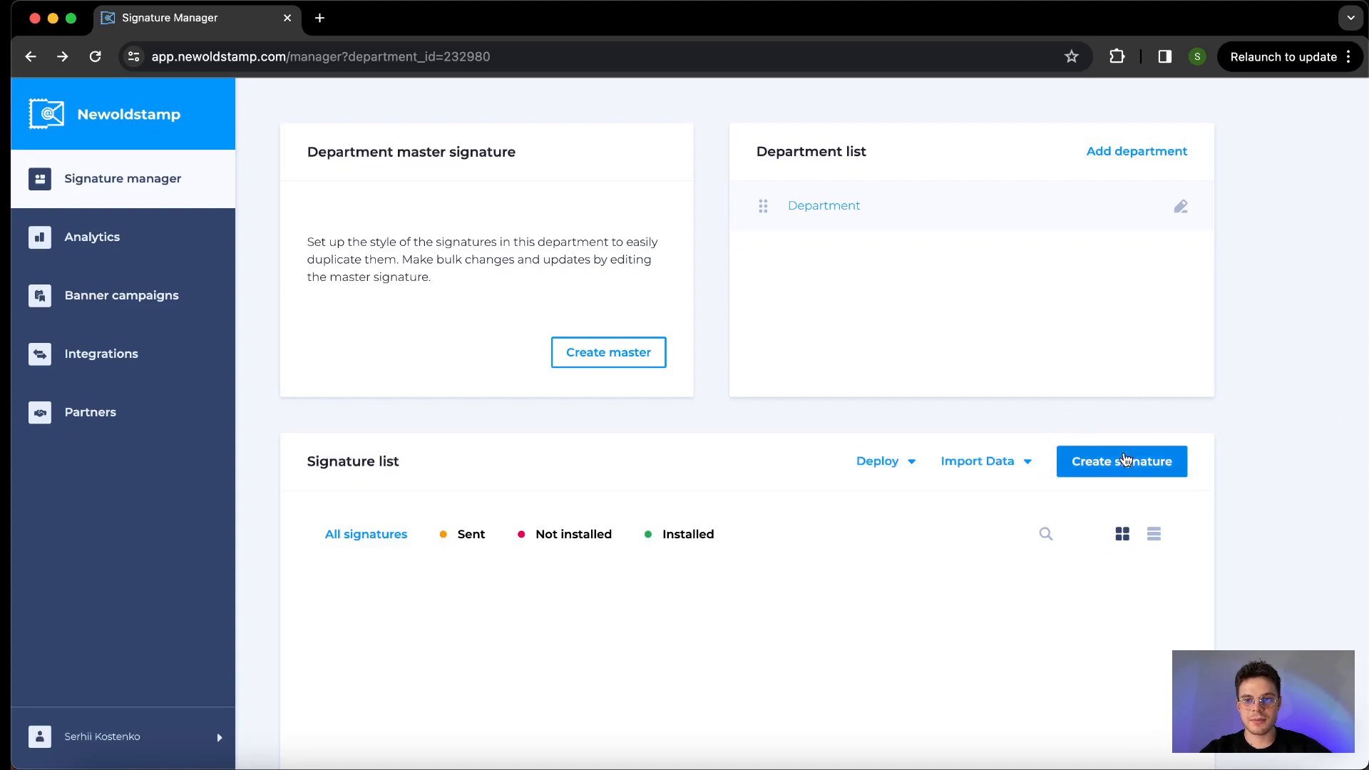
- Create a new signature from template 16, the Marketing Manager design with the webinar banner
click(1121, 461)
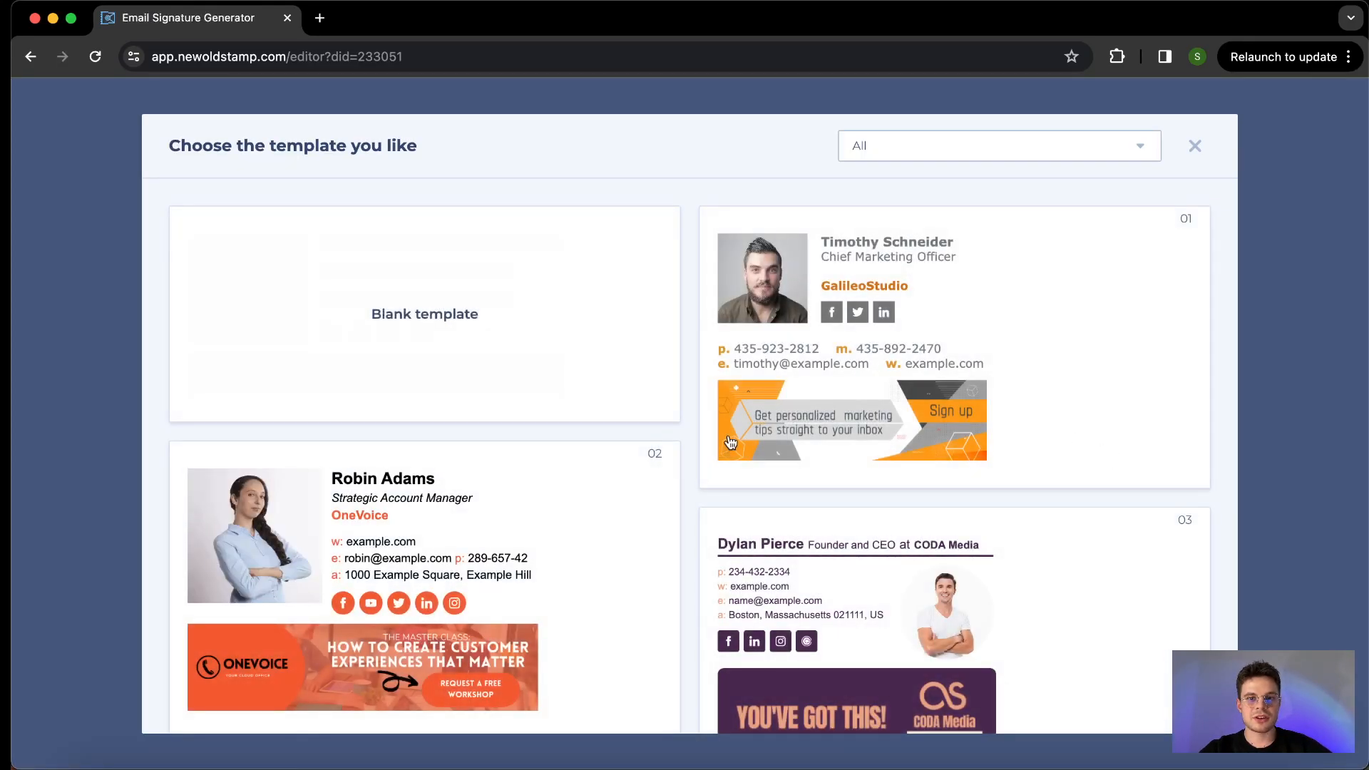
scroll(722, 426, down, 4)
scroll(722, 426, down, 10)
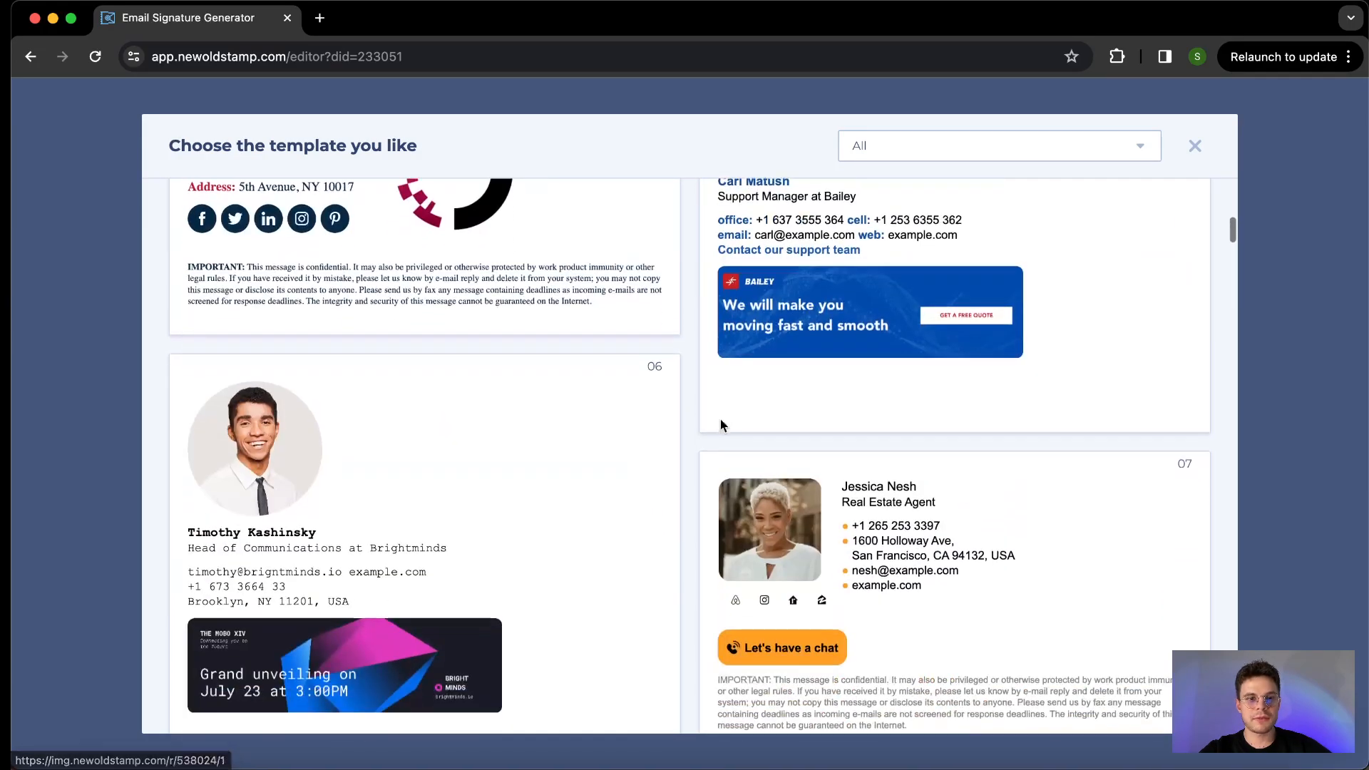
scroll(720, 425, down, 10)
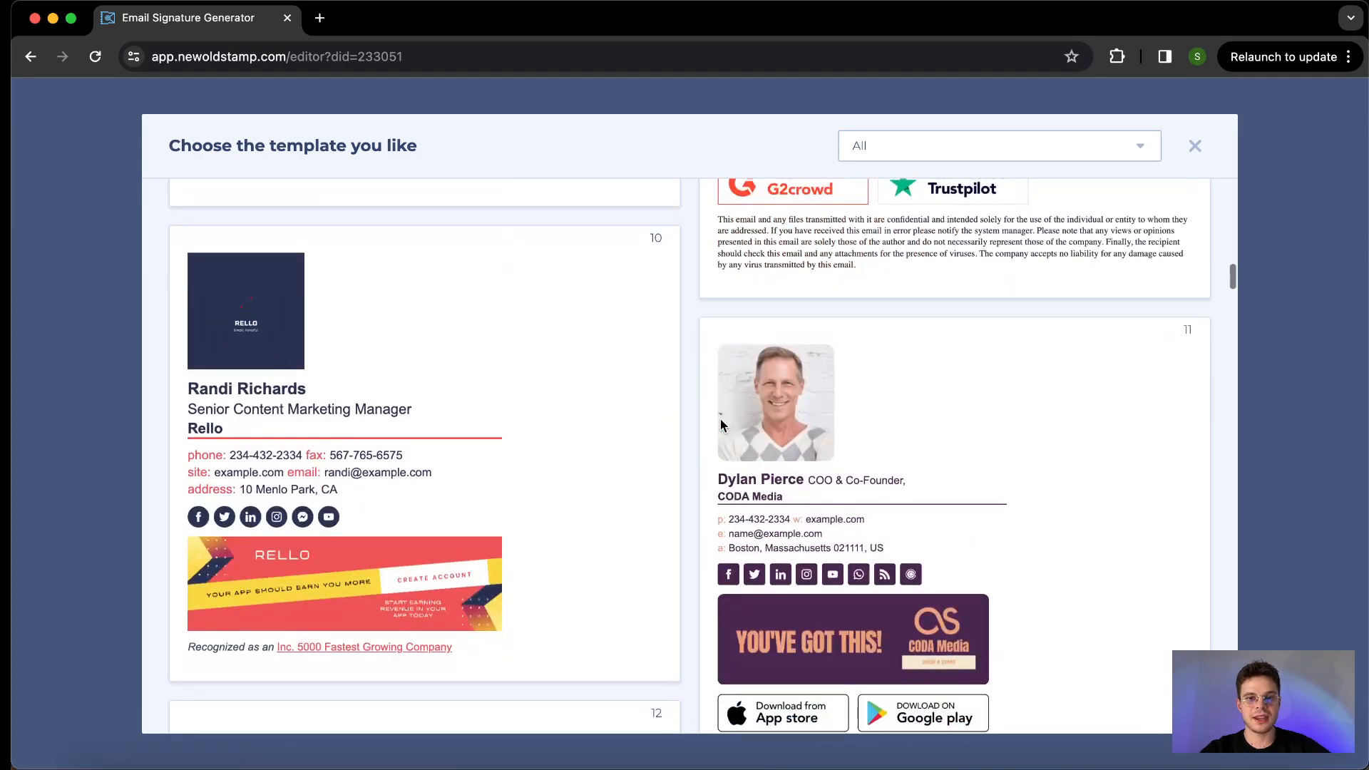
scroll(722, 426, down, 10)
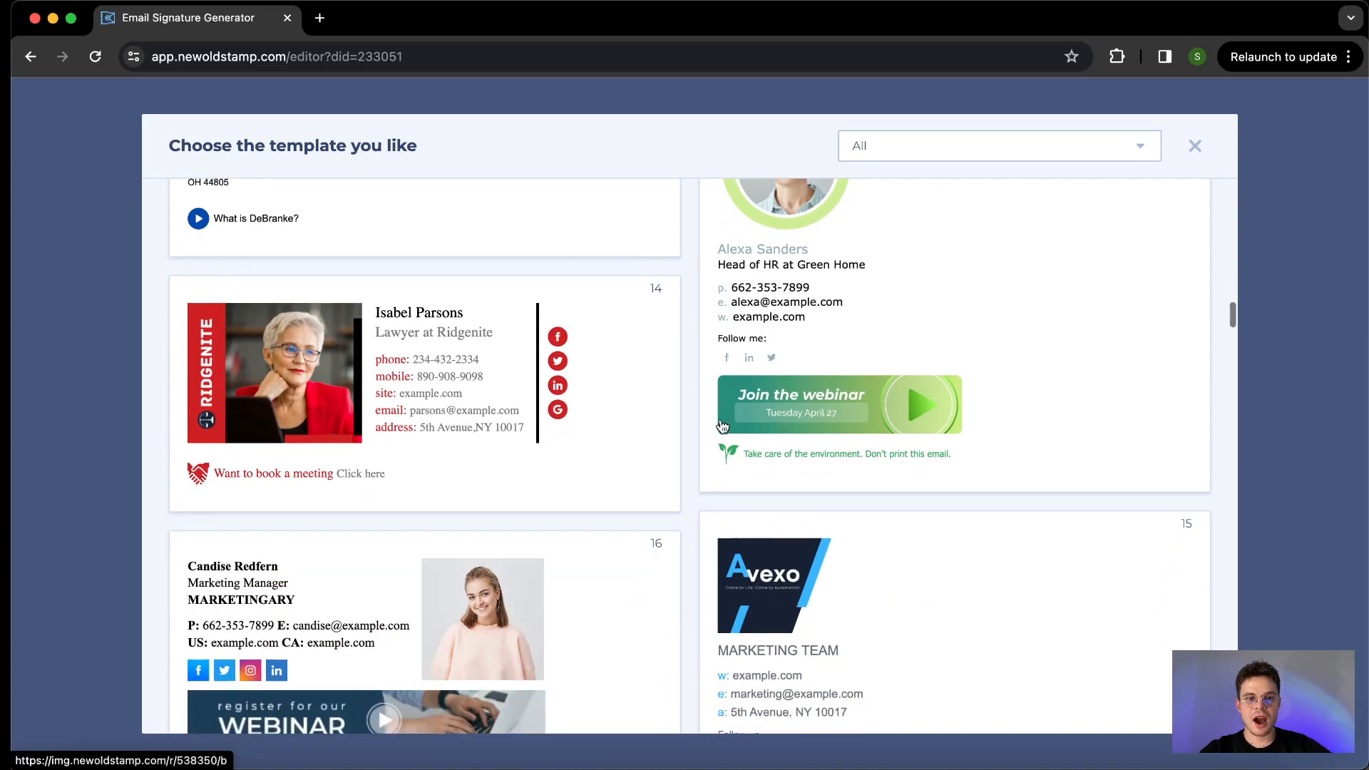
scroll(722, 425, down, 5)
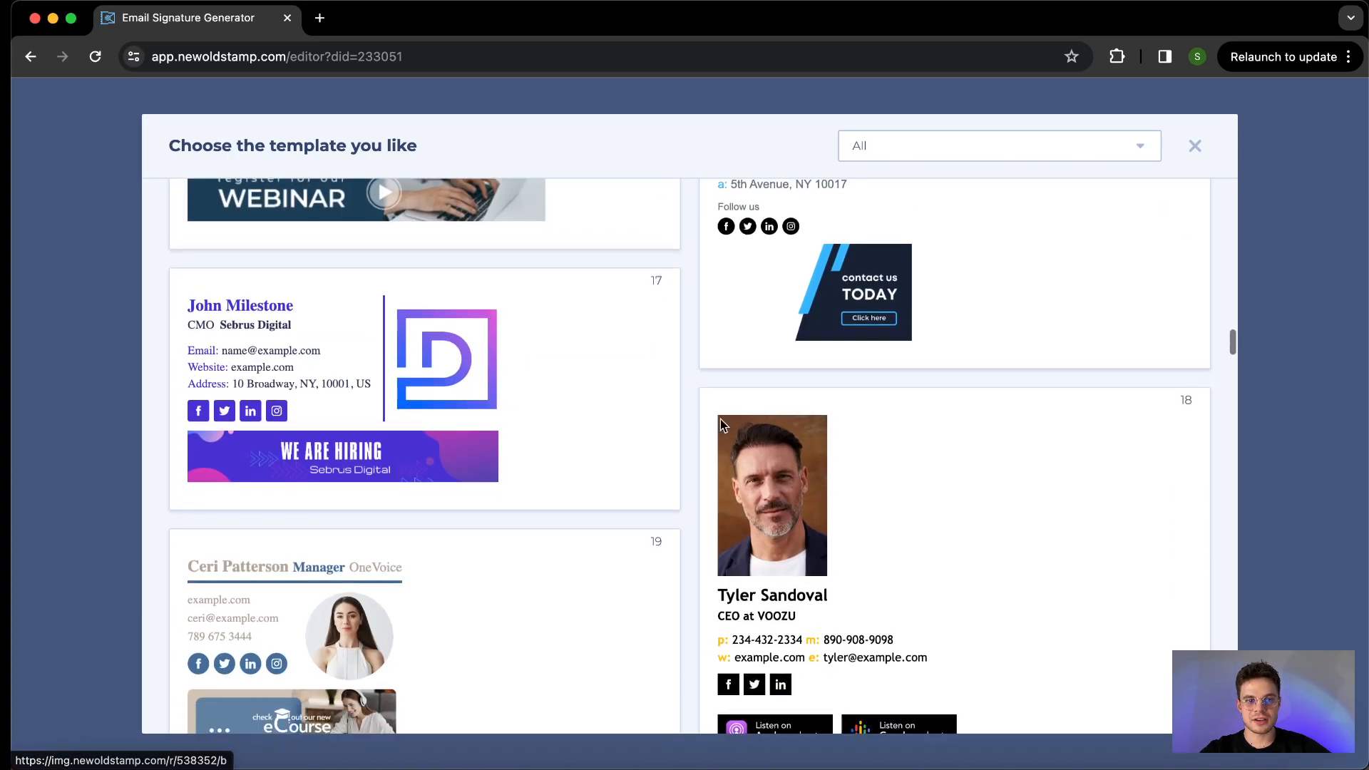
scroll(720, 425, up, 3)
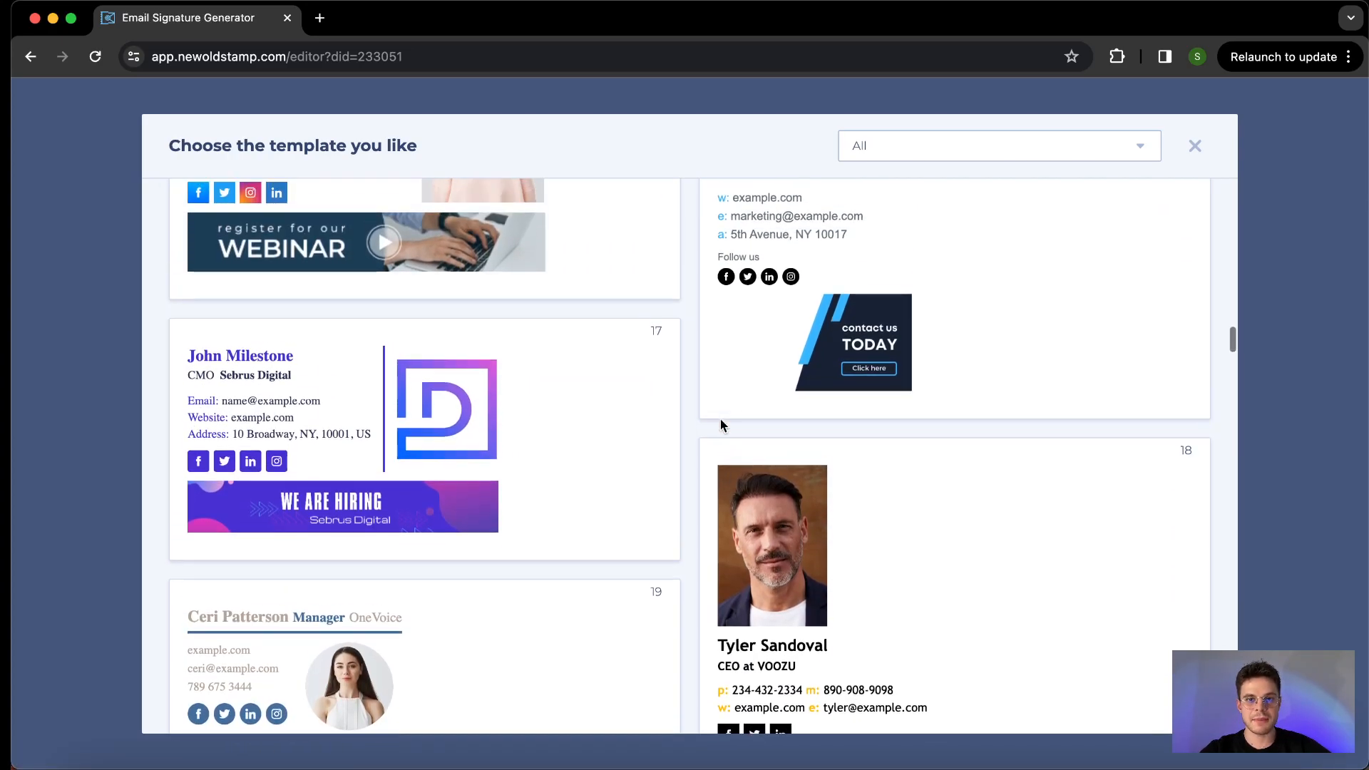
scroll(722, 426, up, 15)
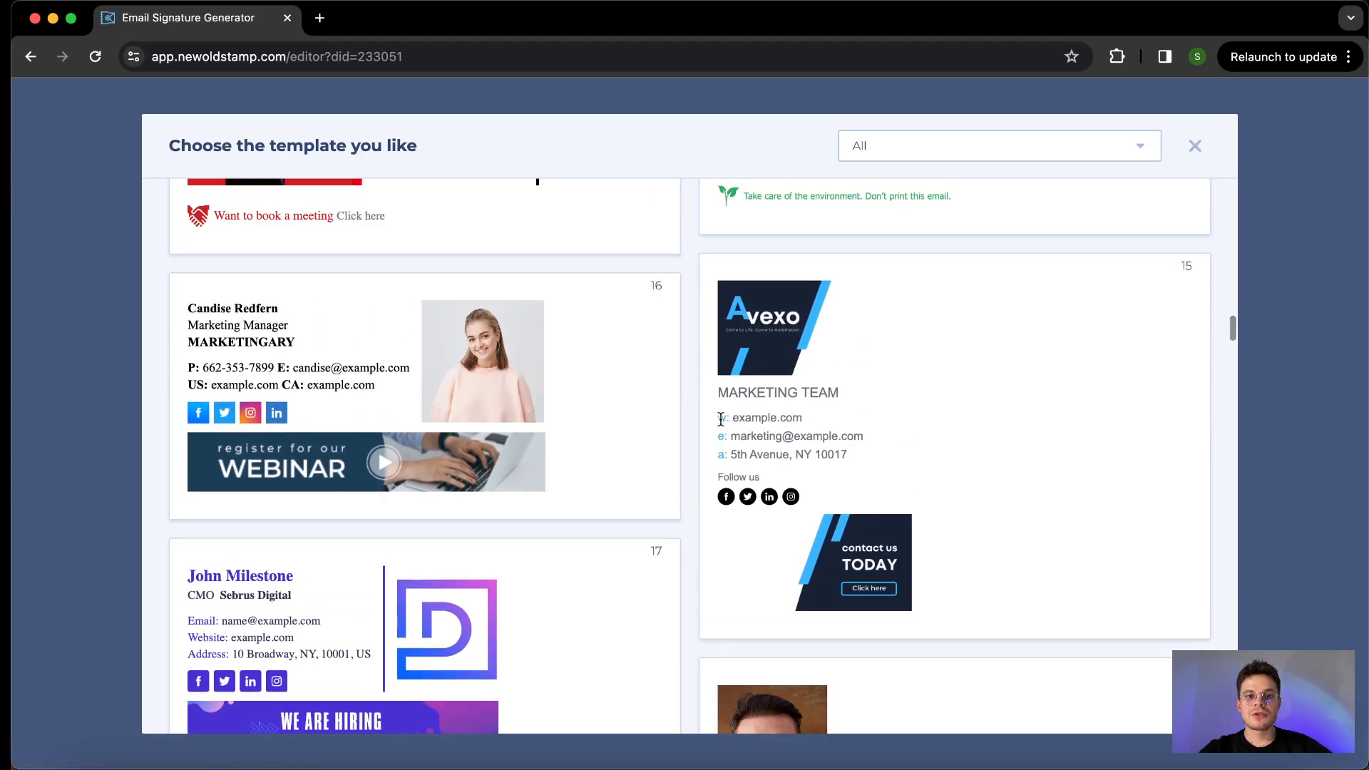
scroll(722, 426, up, 6)
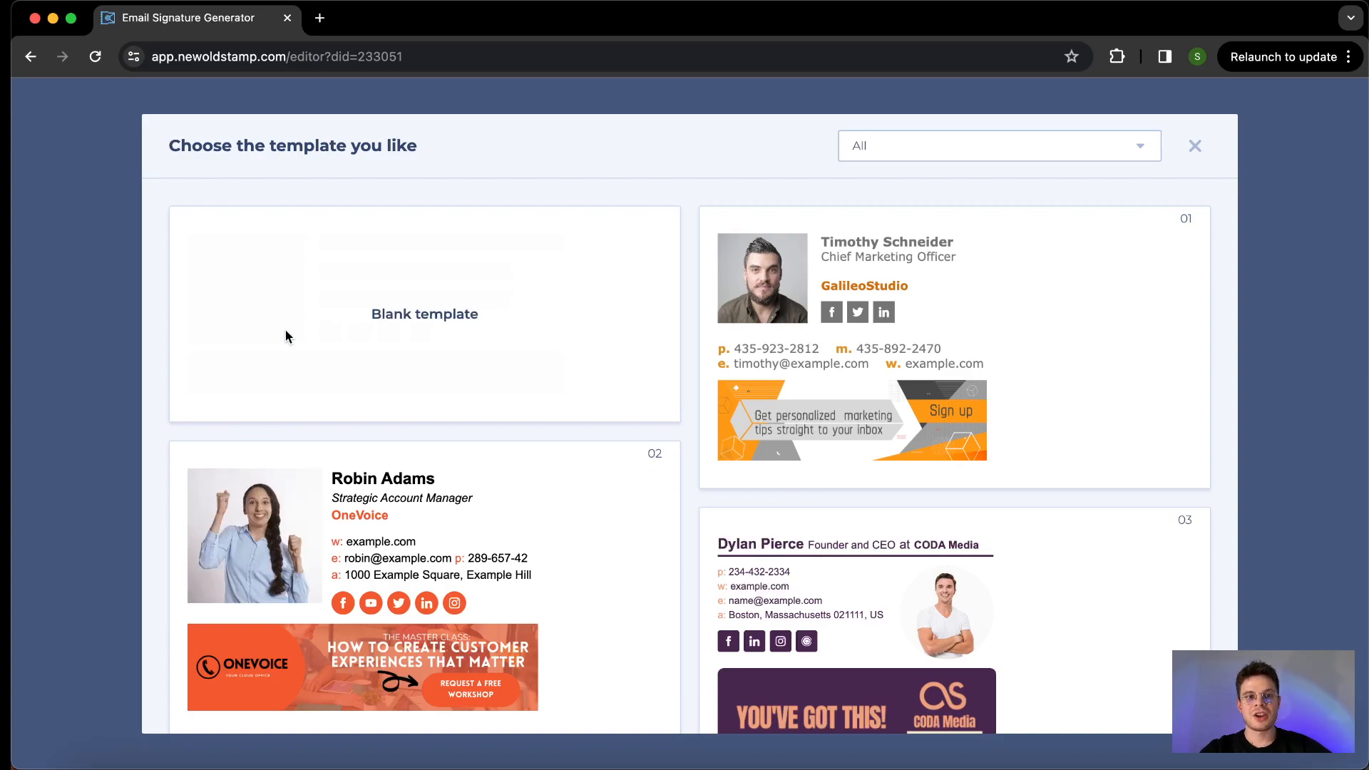
scroll(285, 335, down, 5)
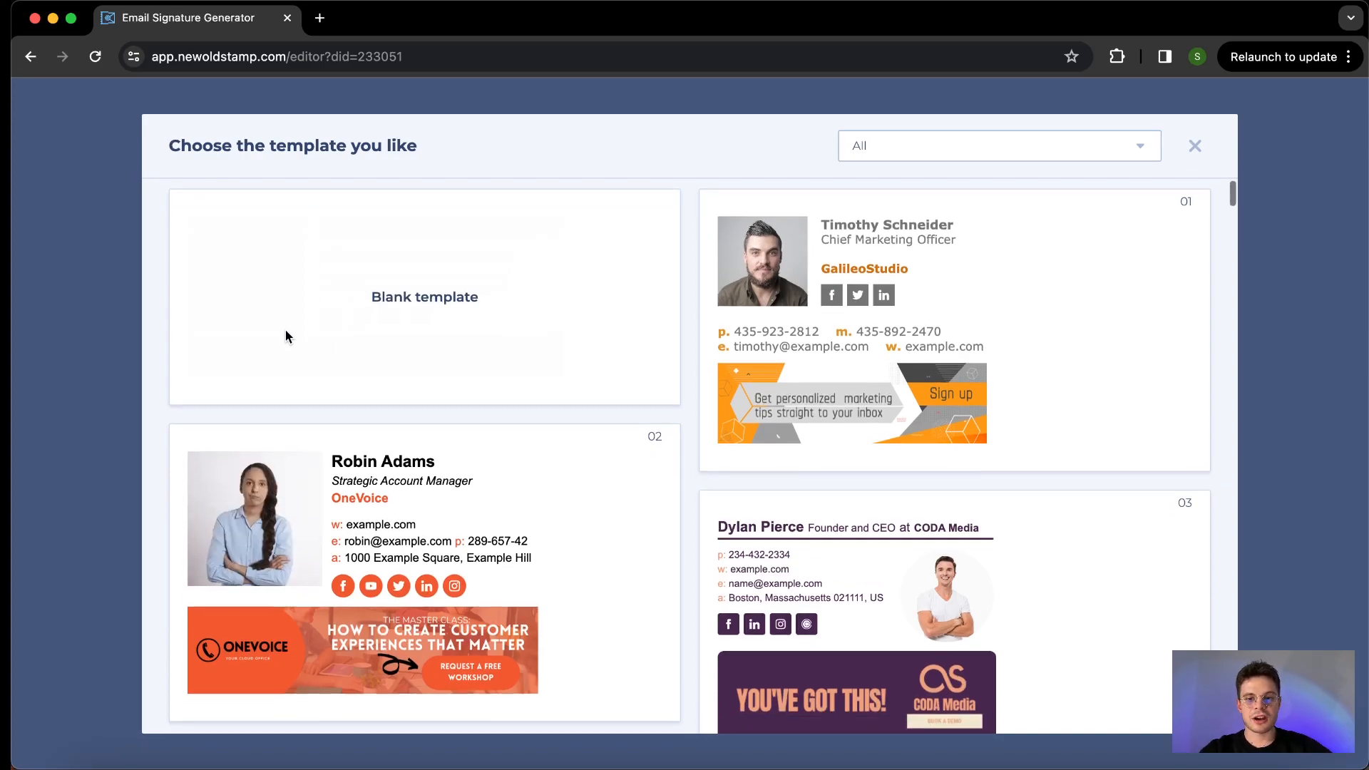
scroll(286, 336, down, 20)
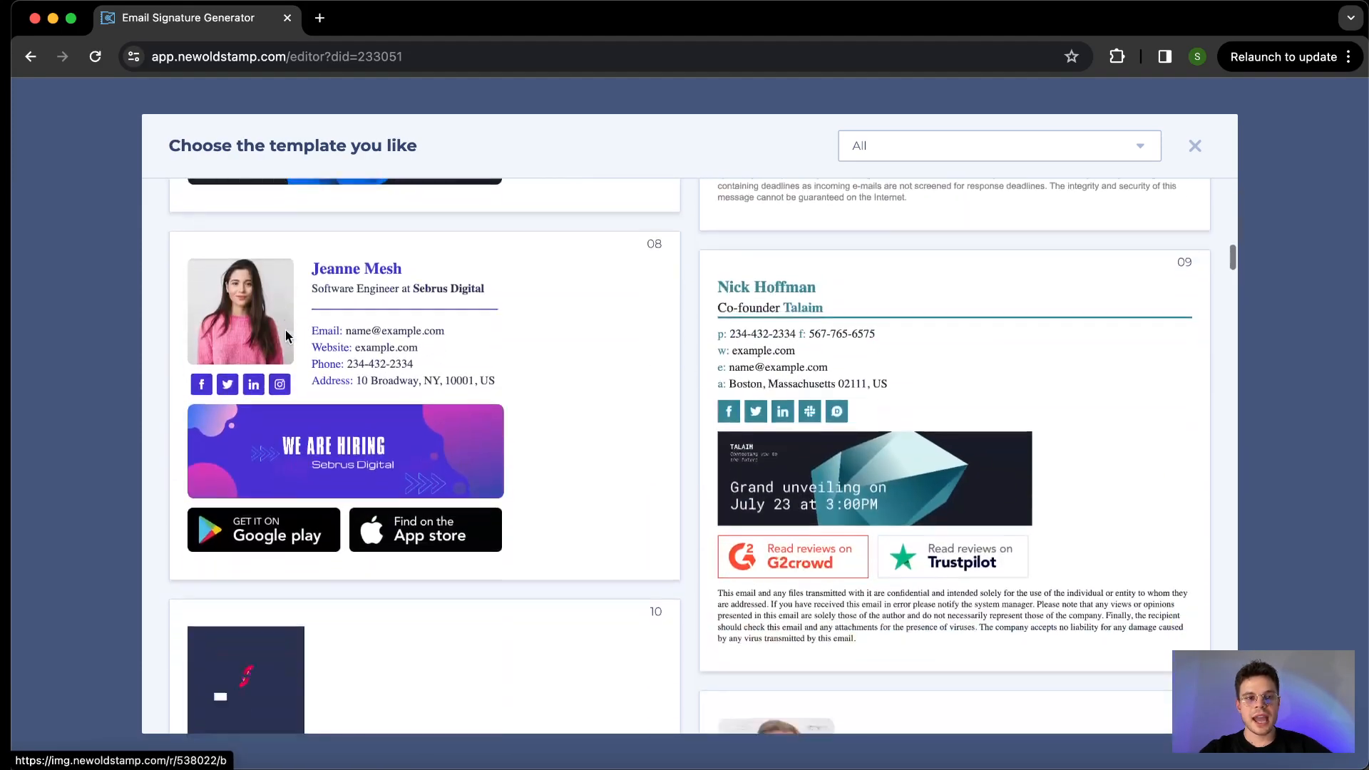
scroll(287, 335, down, 13)
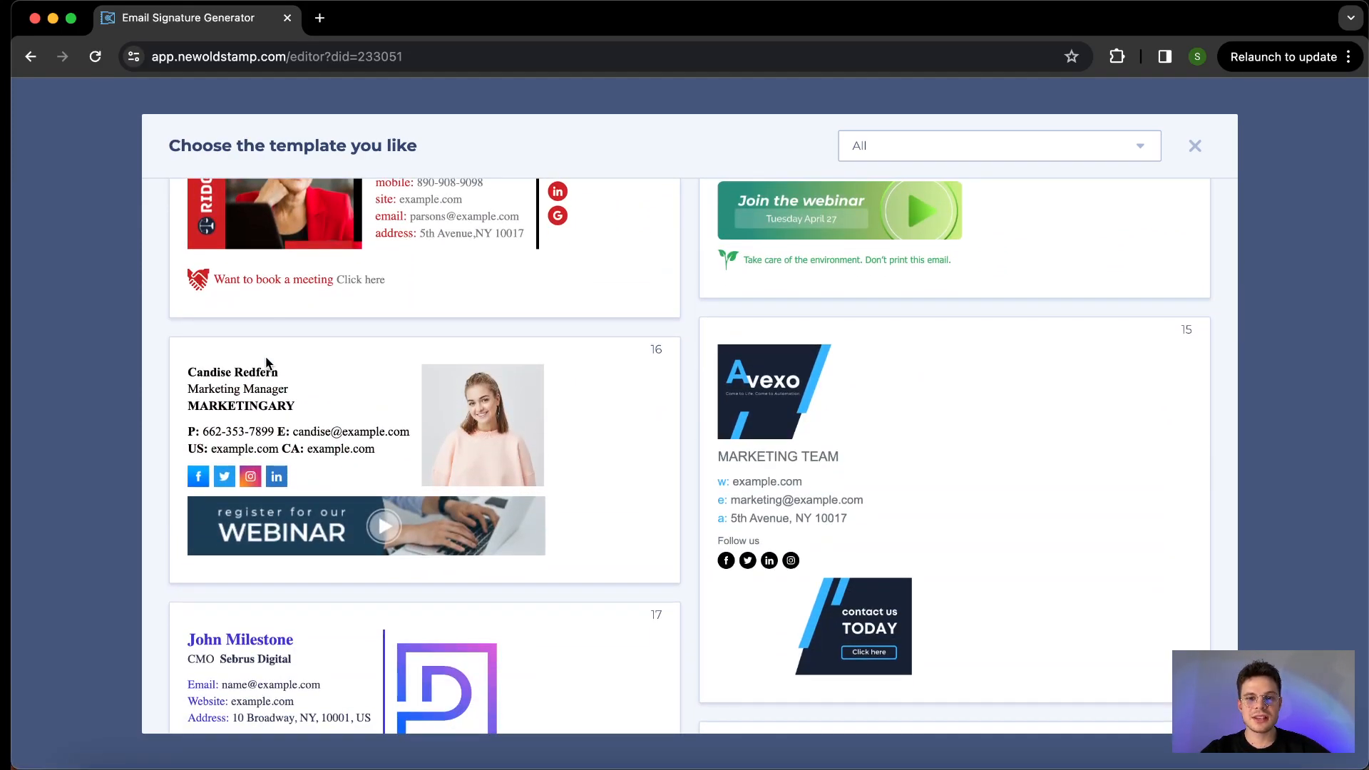
scroll(285, 335, down, 1)
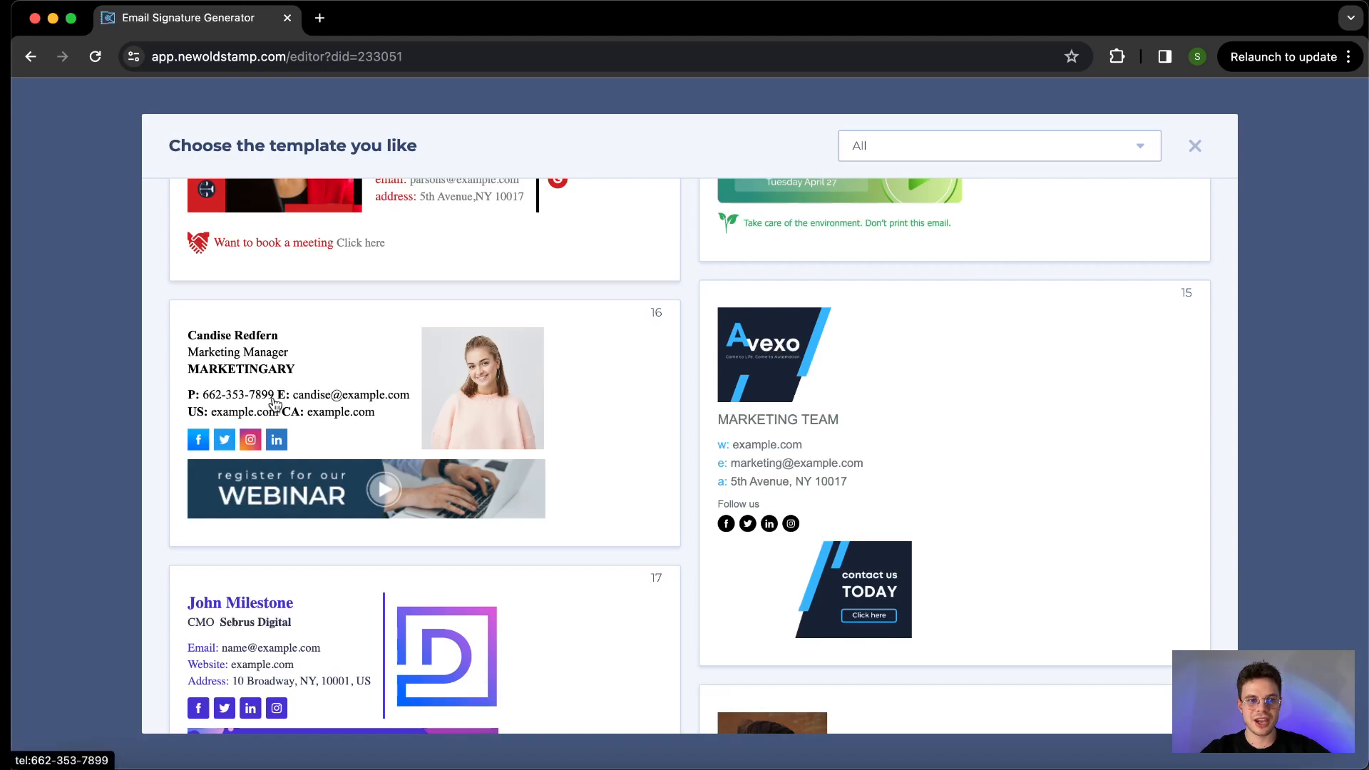
click(346, 396)
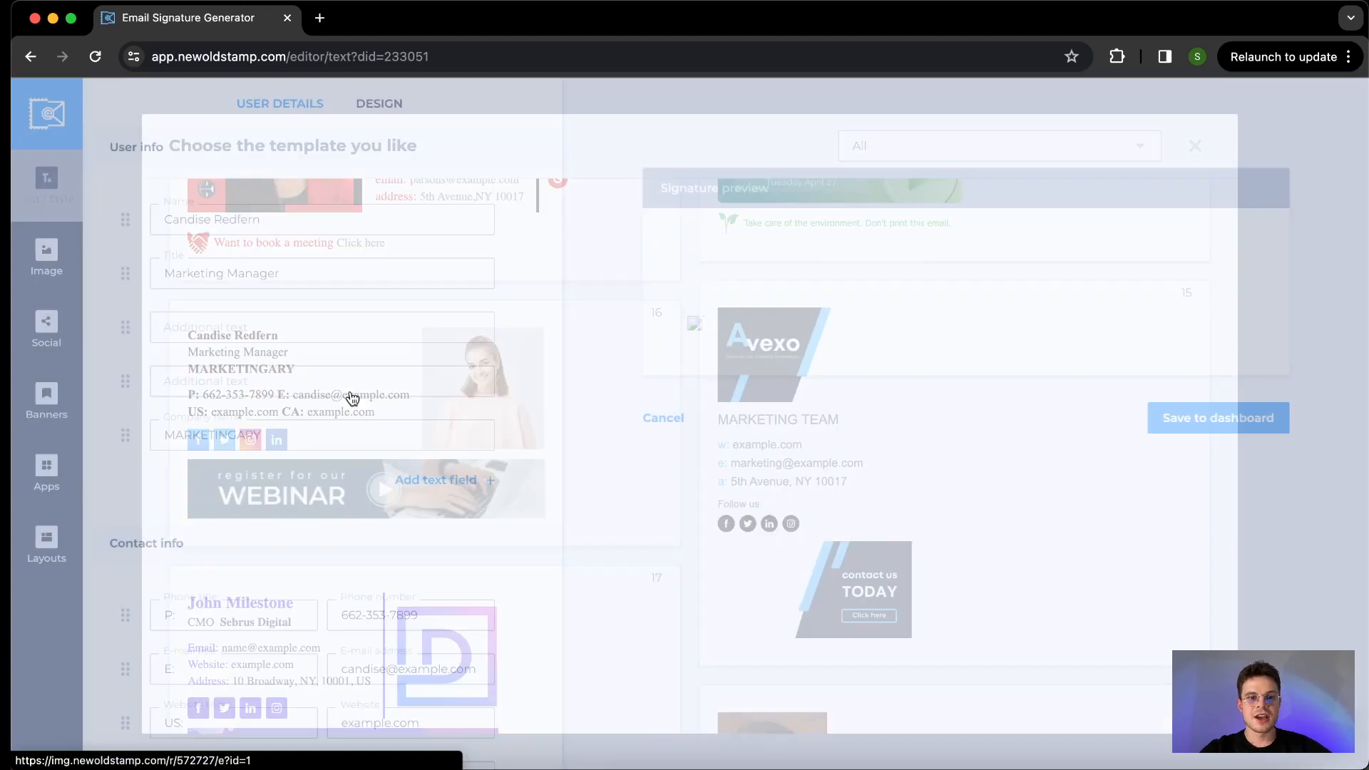
- Replace the sample name in the user info with the signature owner's name
click(211, 211)
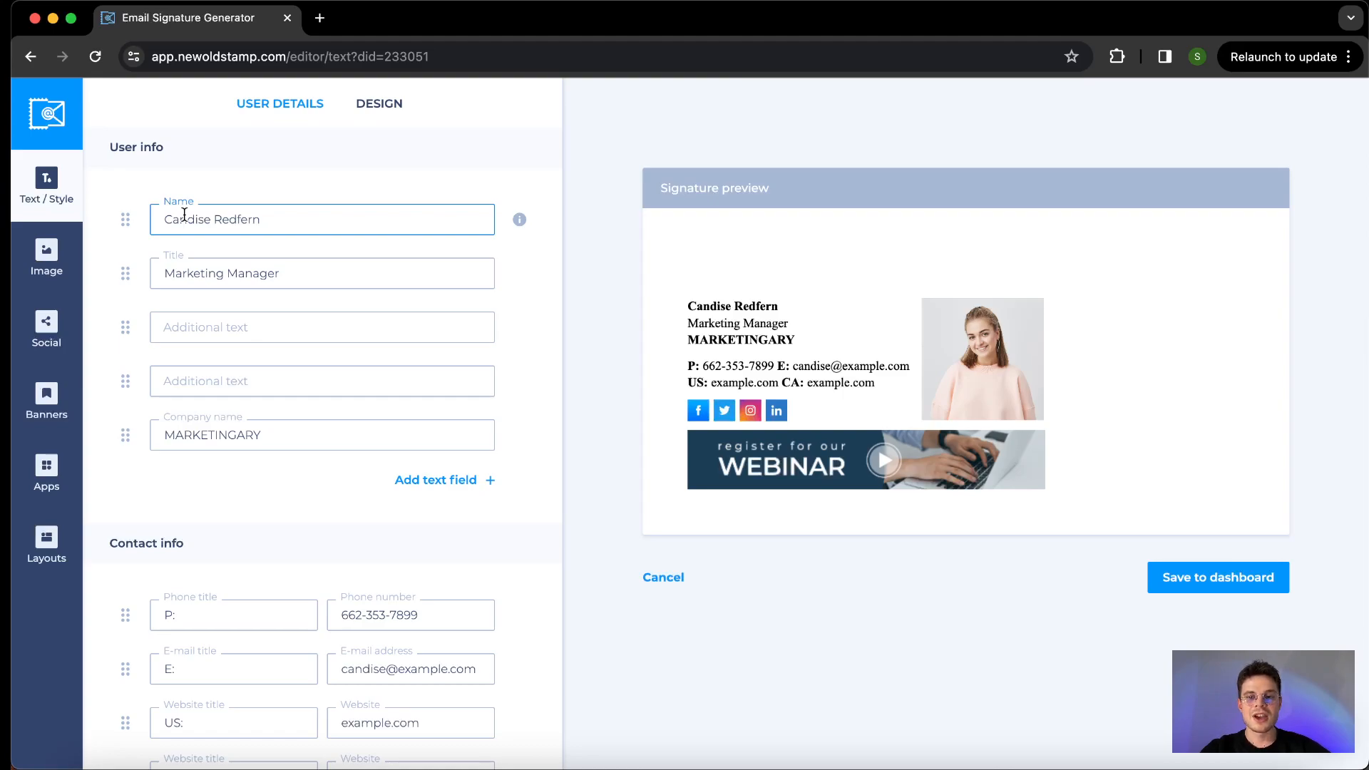
click(263, 271)
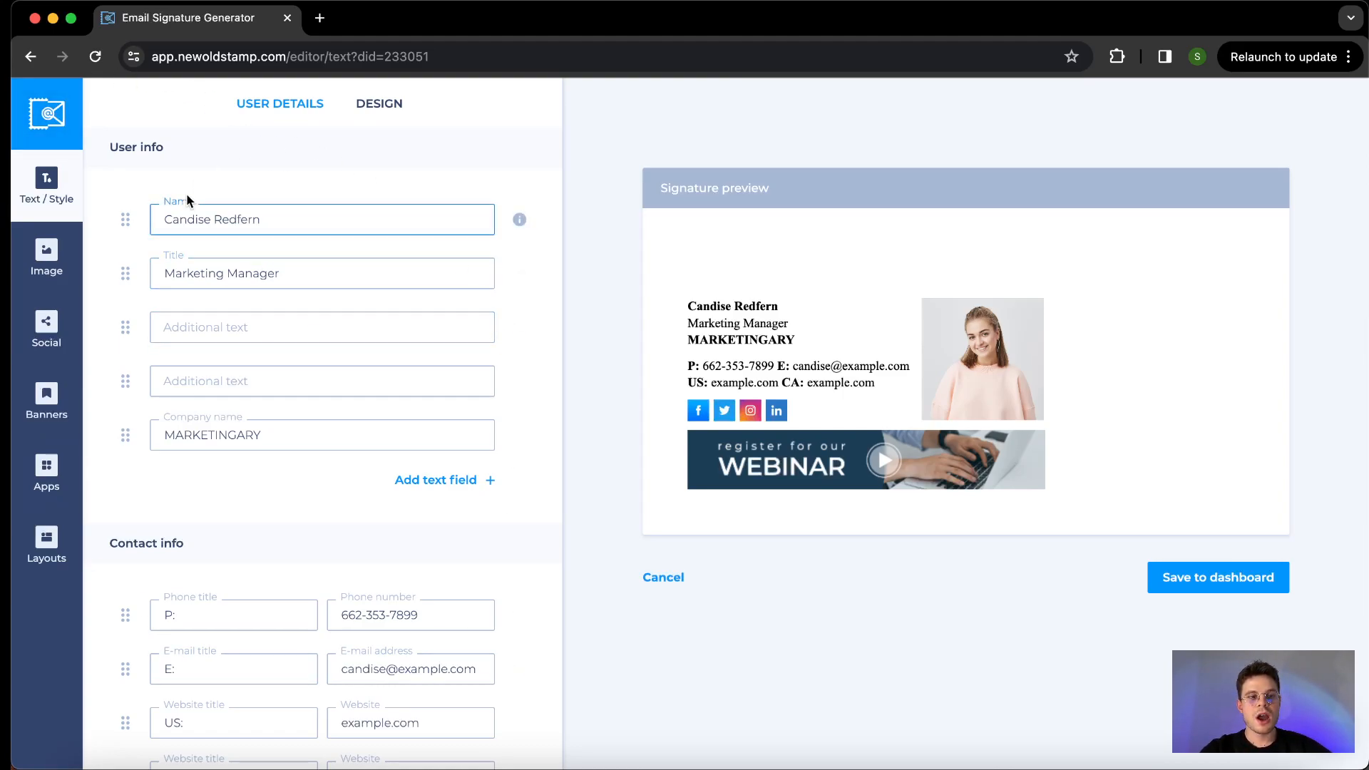
scroll(189, 201, down, 1)
scroll(189, 201, up, 1)
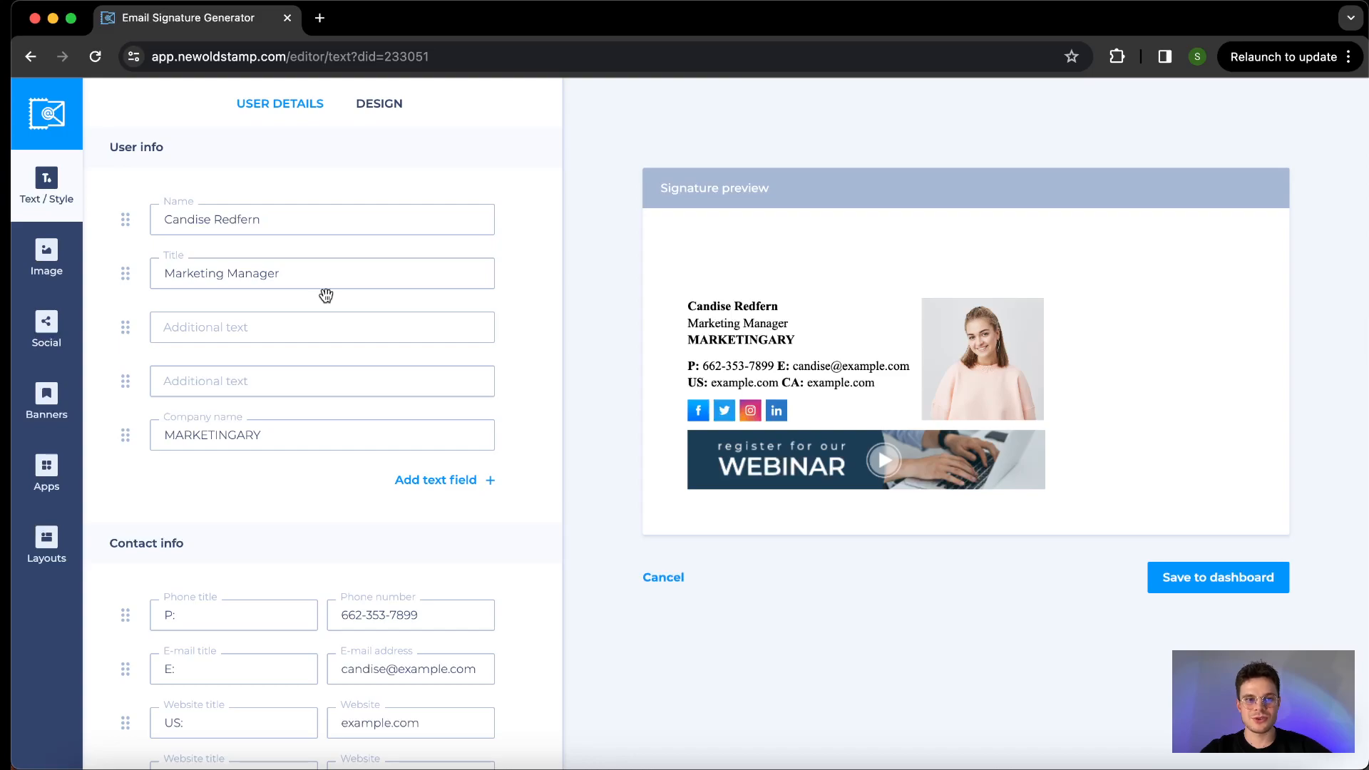
triple_click(180, 217)
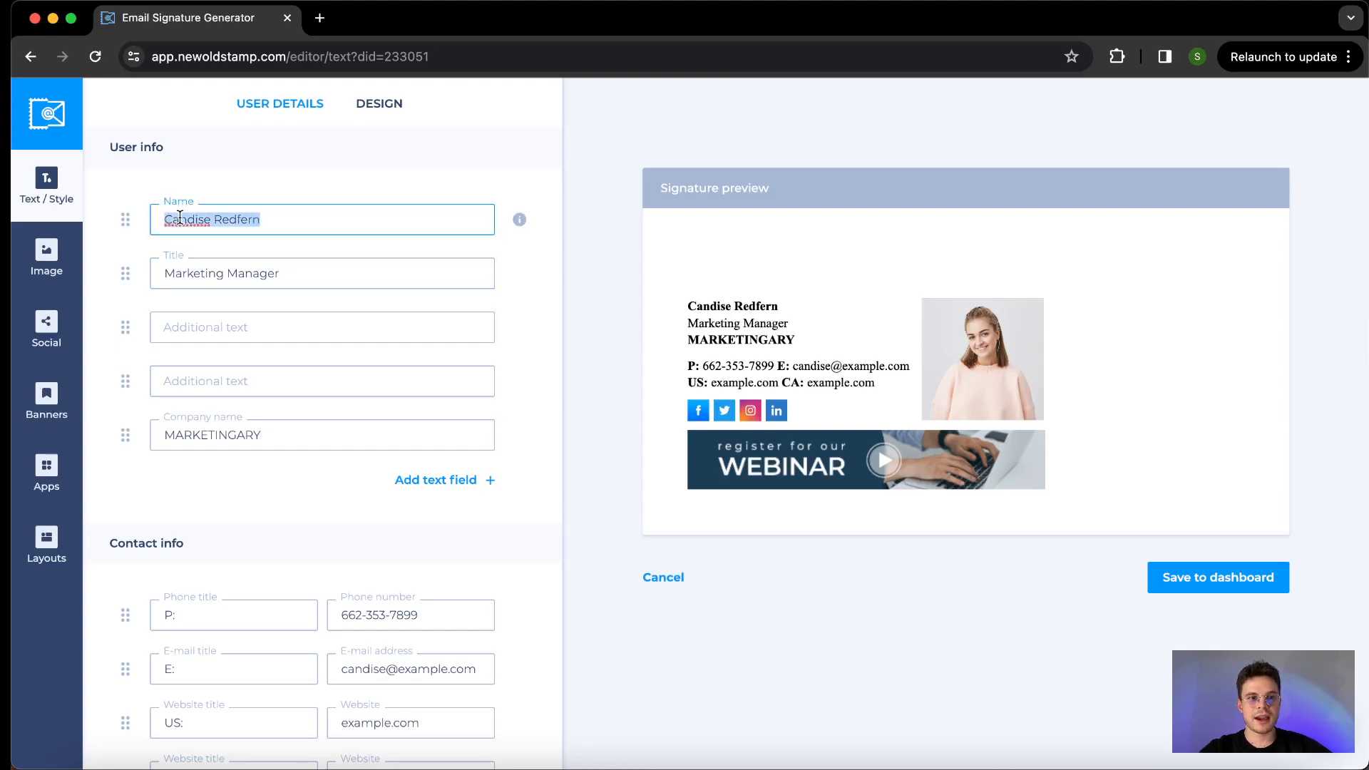
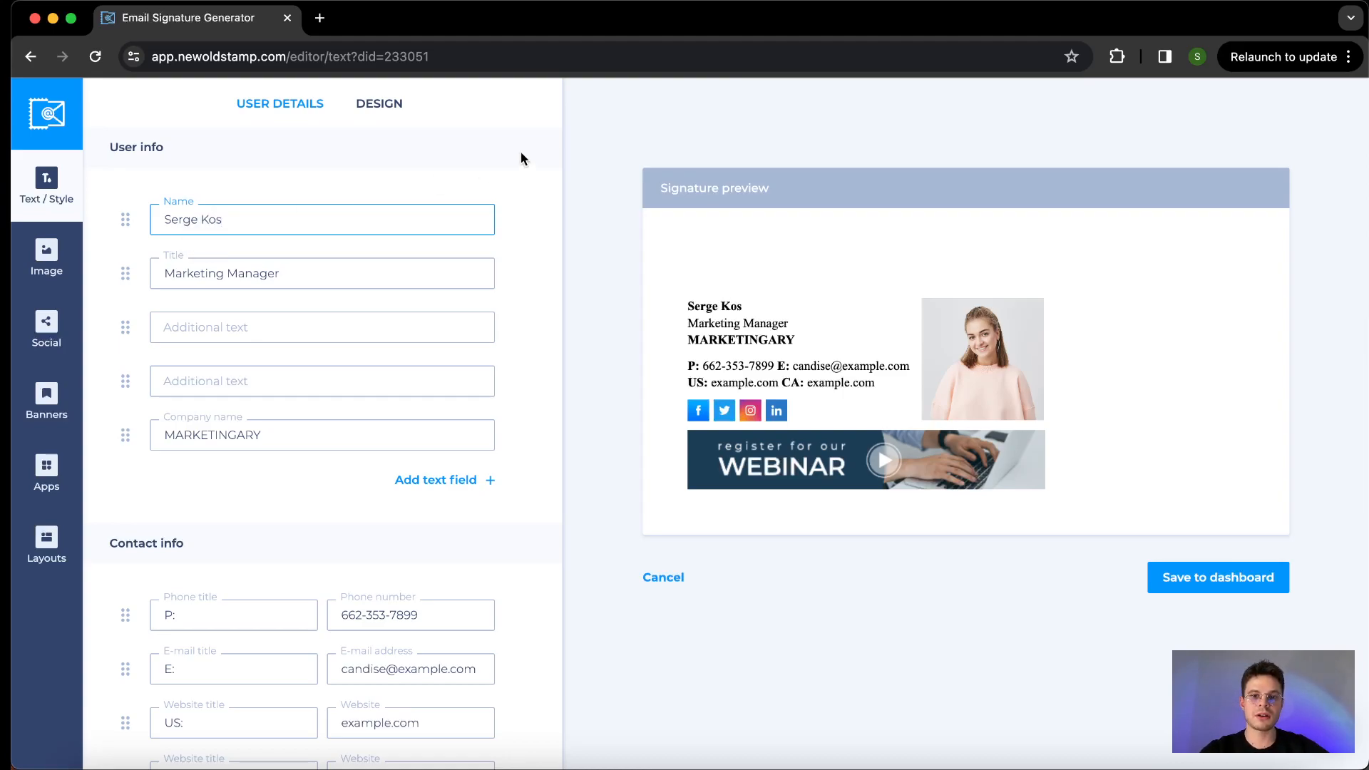
- Delete one of the two empty additional text fields from the user info
scroll(524, 191, down, 2)
scroll(523, 185, up, 2)
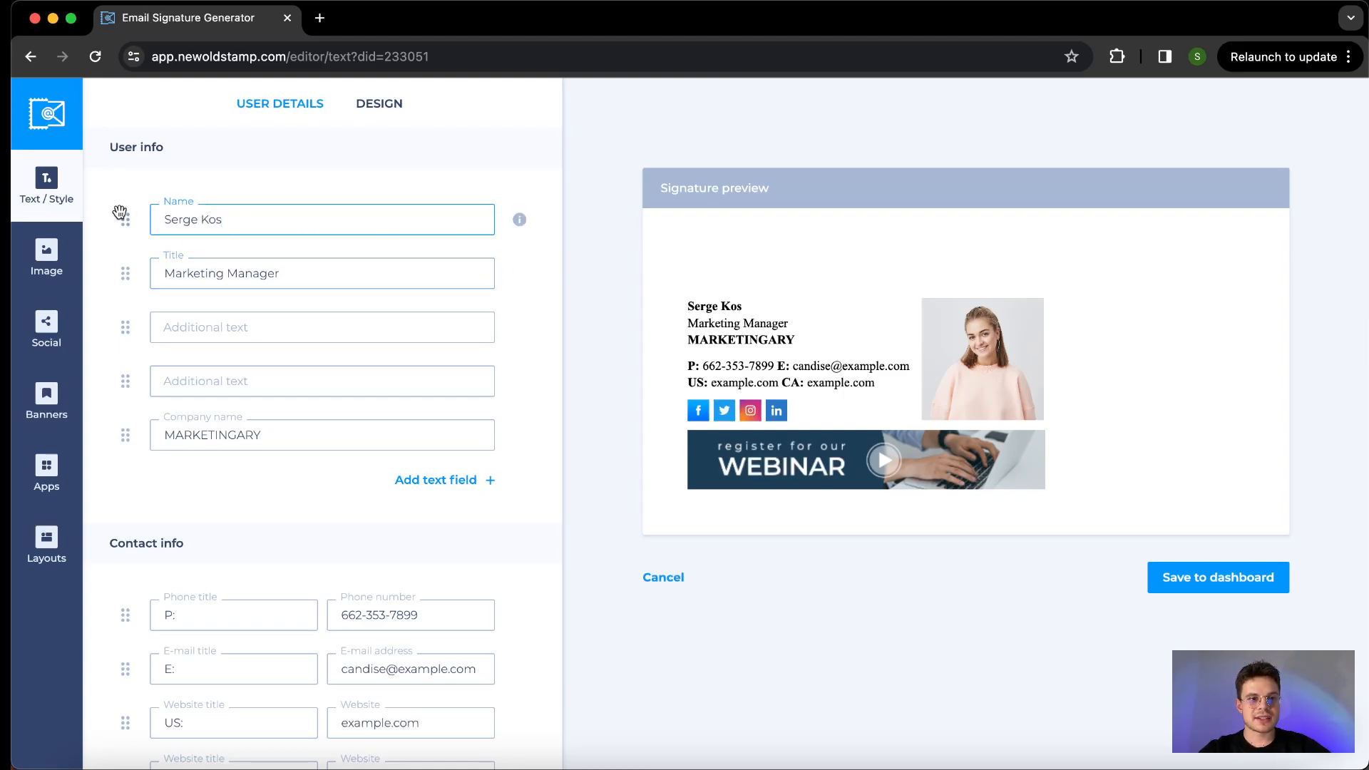
scroll(253, 357, down, 2)
scroll(253, 357, up, 2)
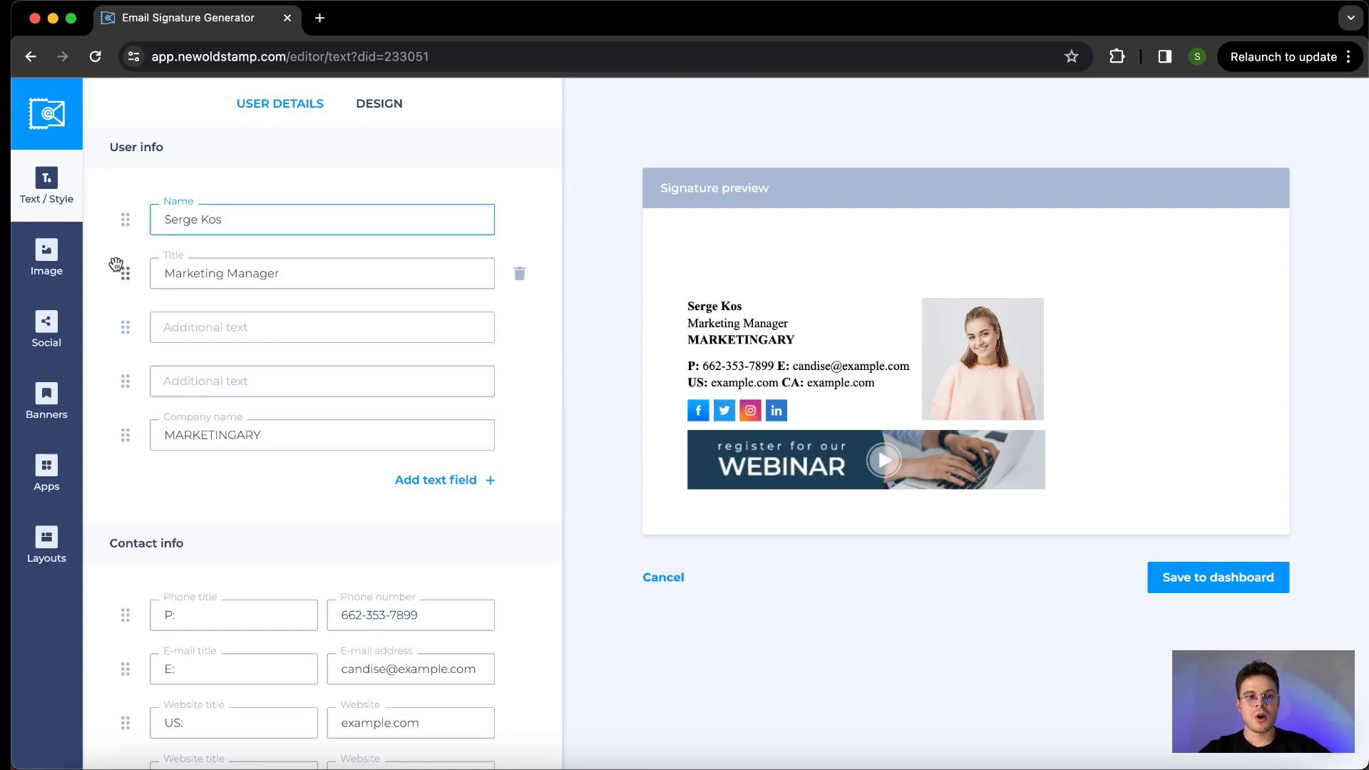
mouse_move(125, 273)
mouse_down()
mouse_move(119, 217)
mouse_move(125, 273)
mouse_up()
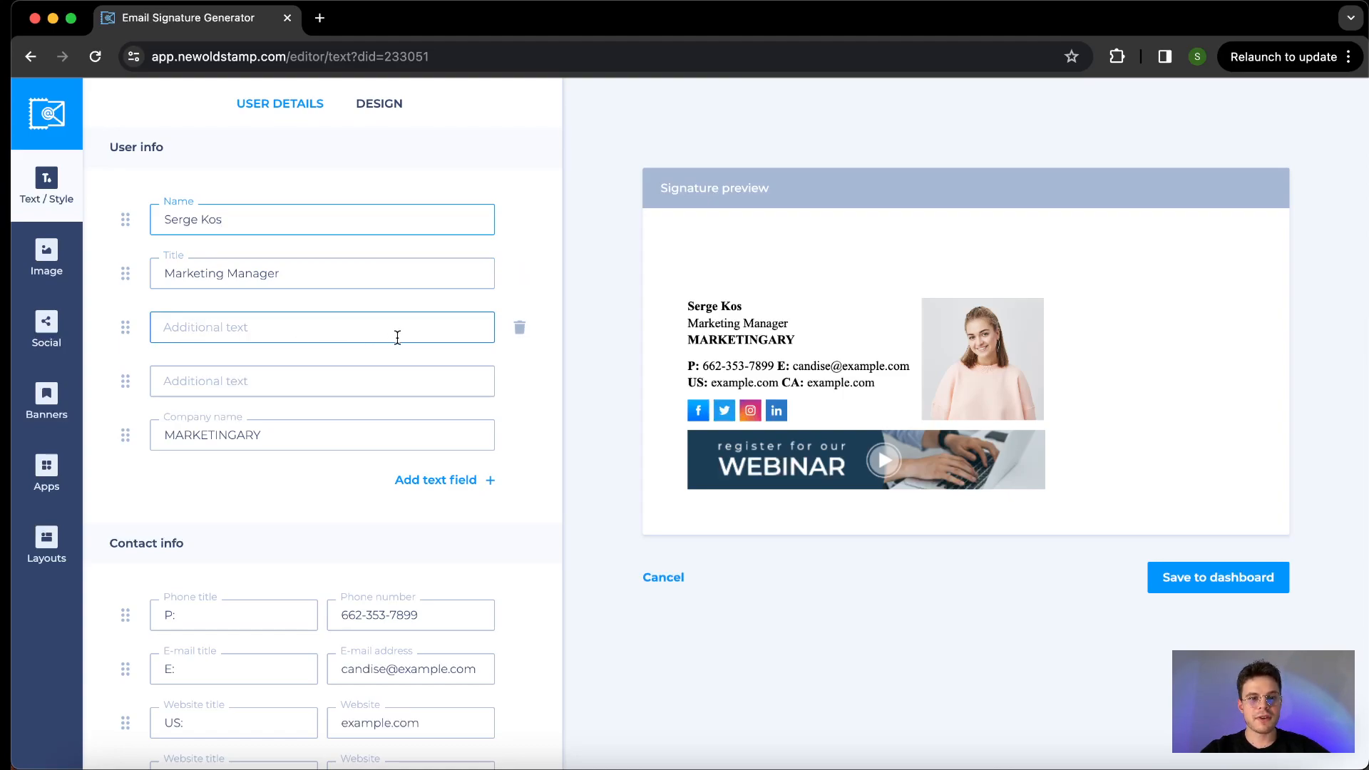
click(519, 329)
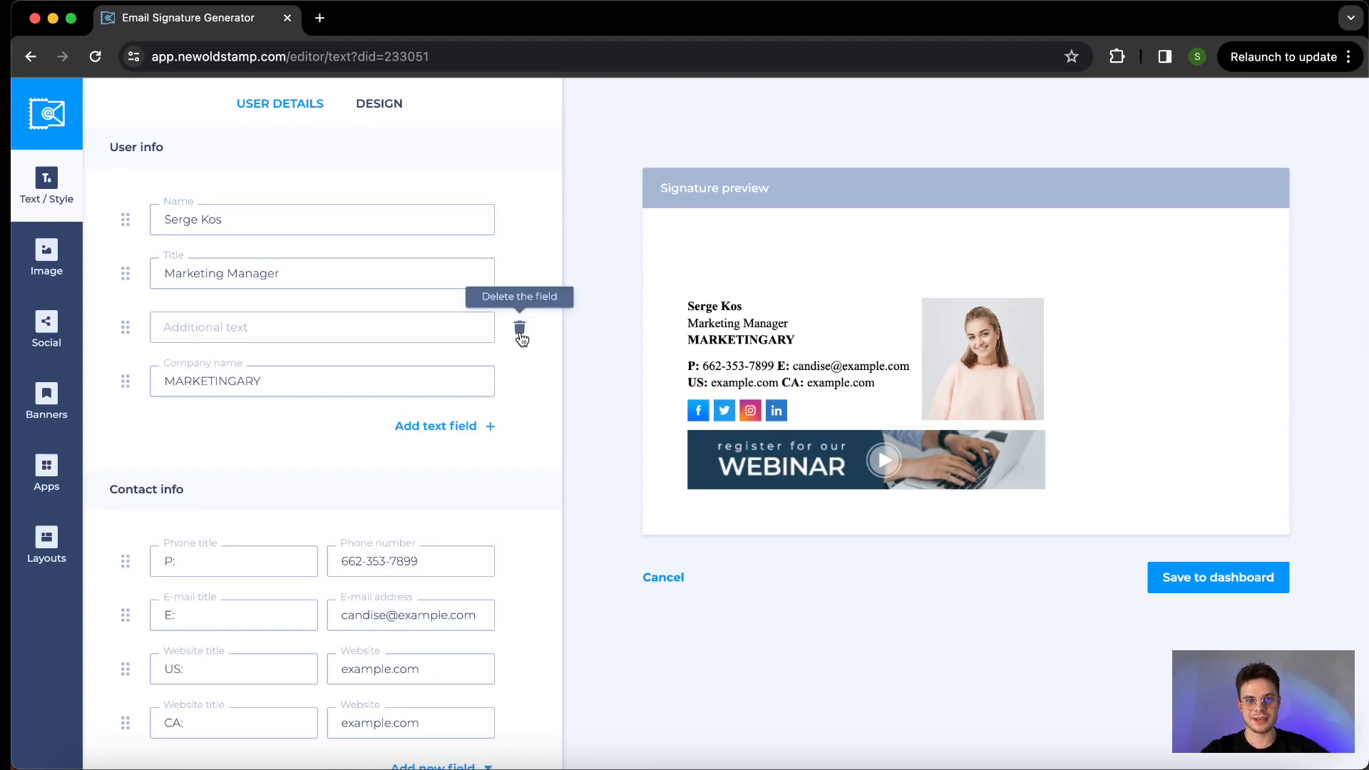
- Examine the contact info fields and the field types that can be added to them
scroll(521, 338, down, 3)
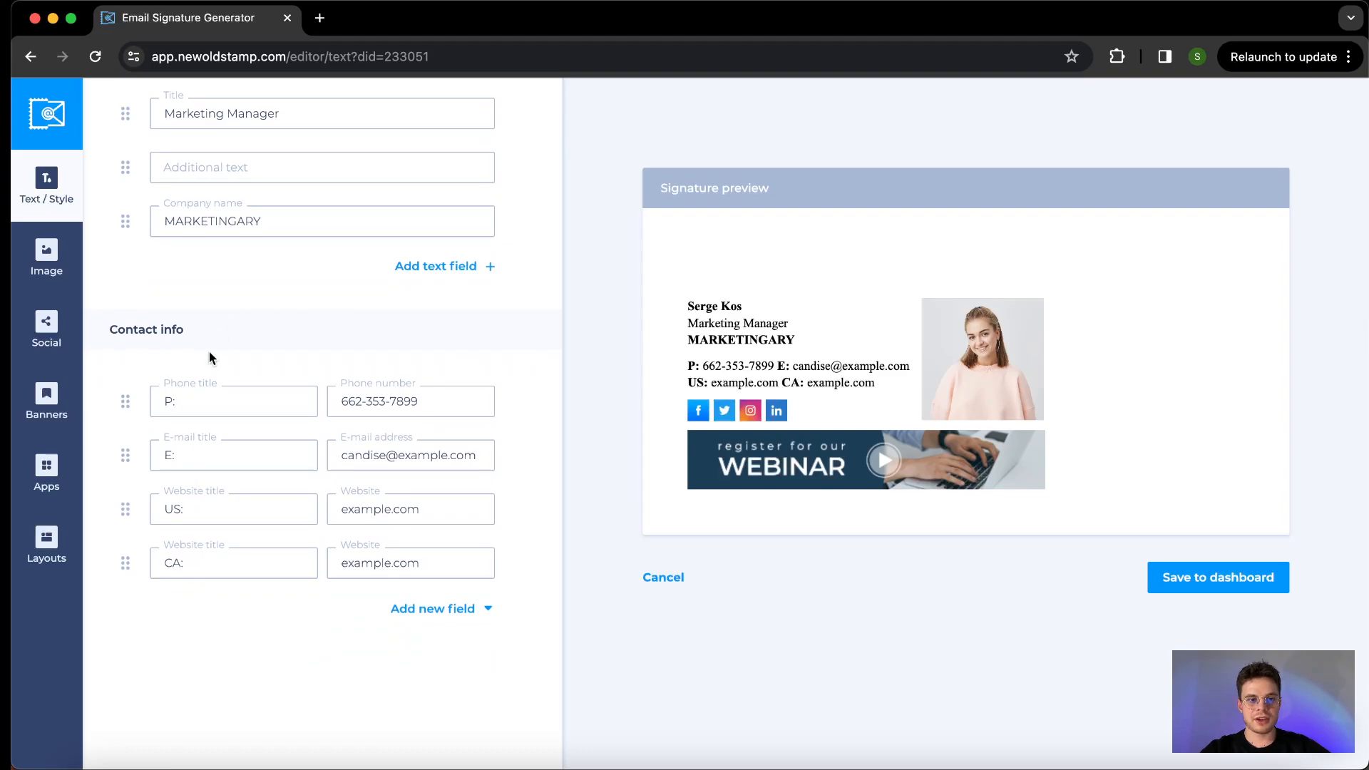
mouse_move(126, 401)
mouse_down()
mouse_move(126, 437)
mouse_move(125, 405)
mouse_up()
click(266, 516)
scroll(266, 516, down, 1)
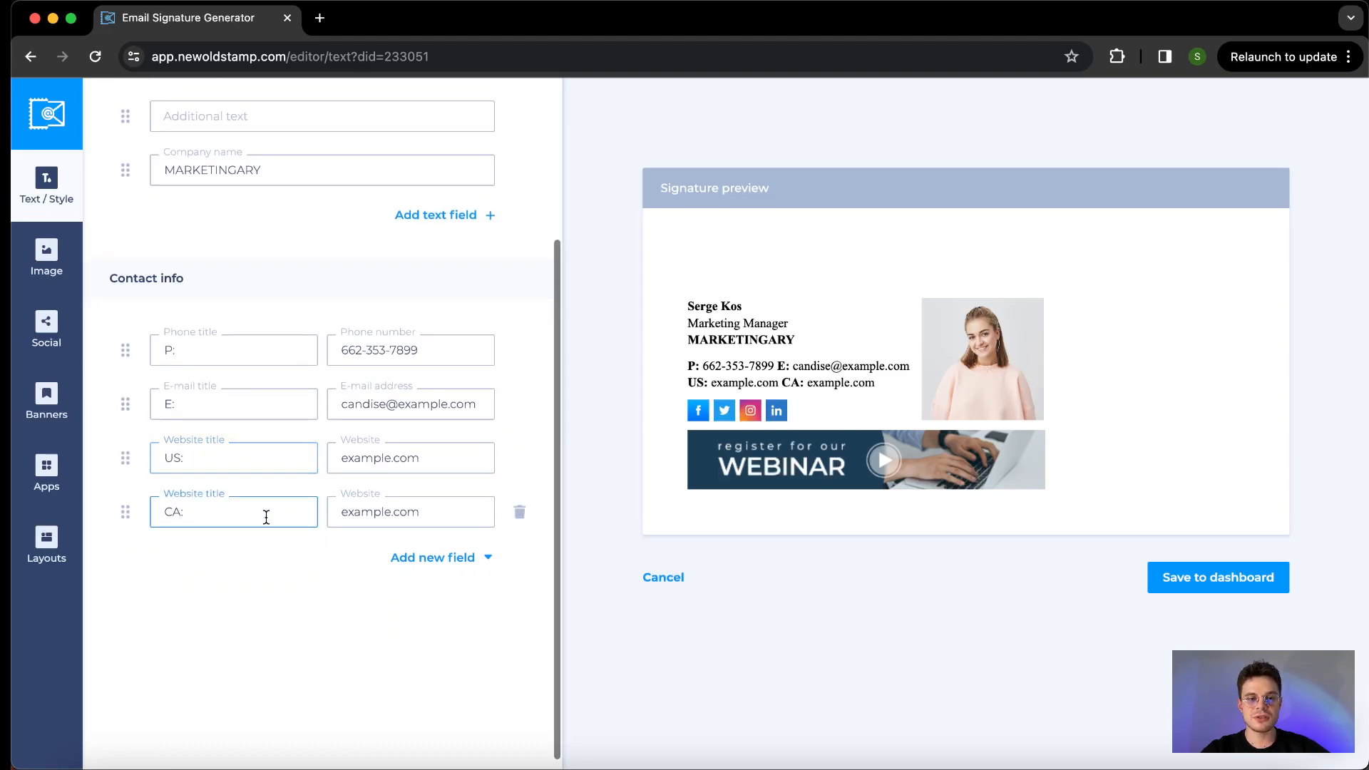
click(409, 560)
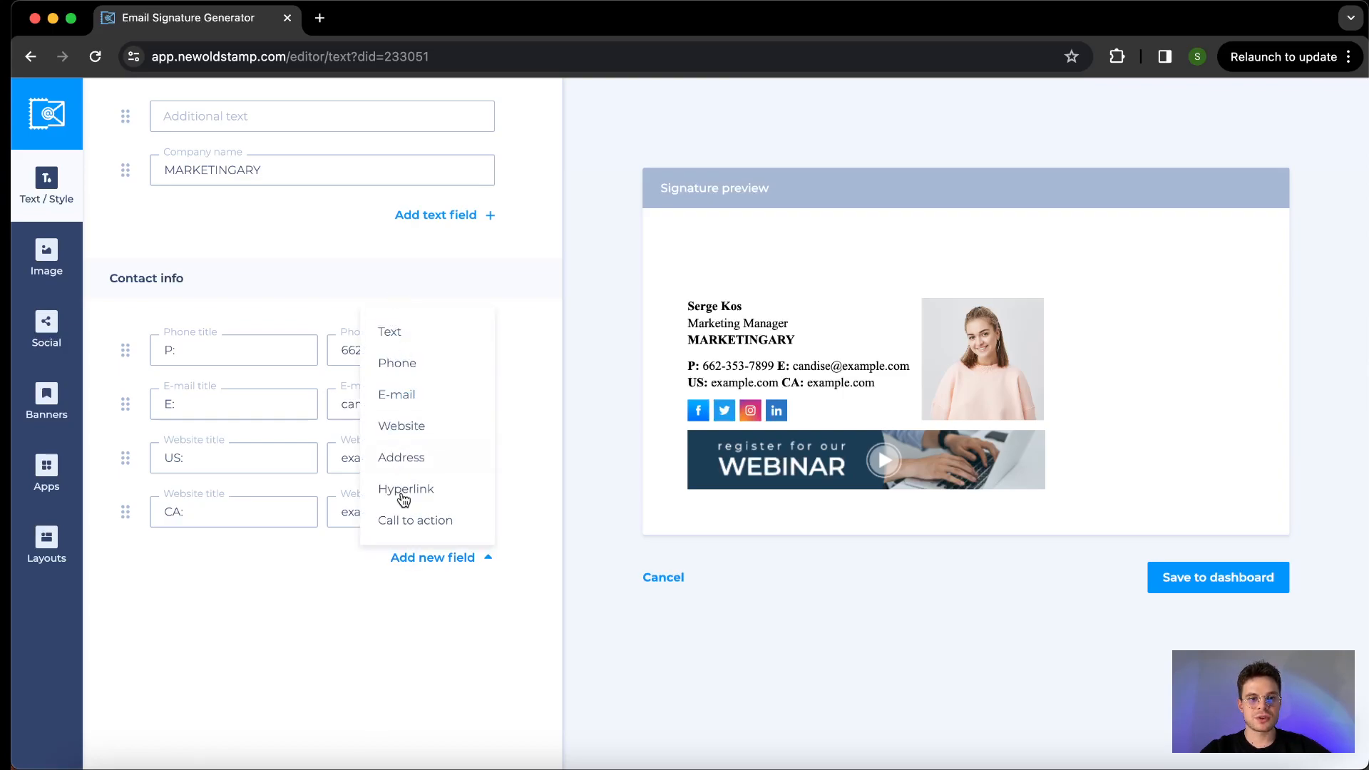
click(320, 592)
scroll(362, 216, up, 5)
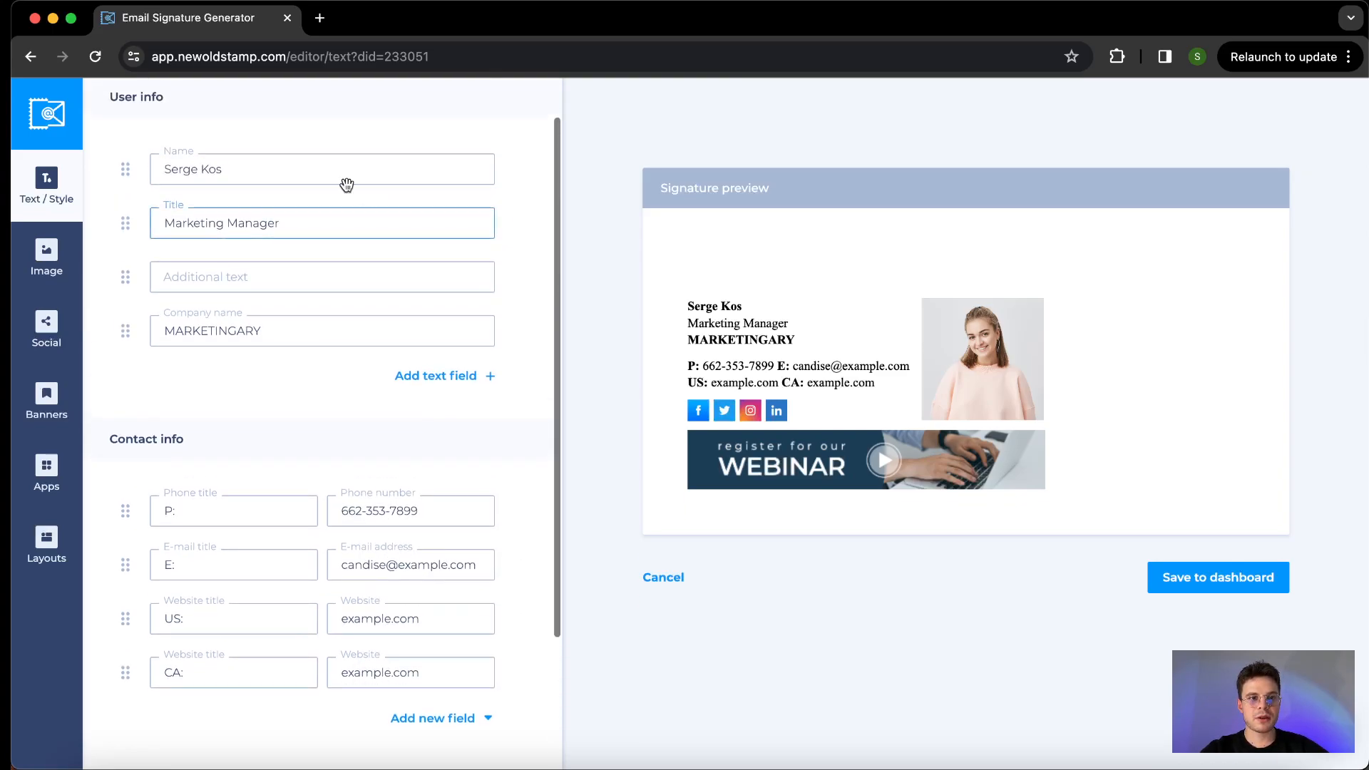
scroll(166, 212, up, 1)
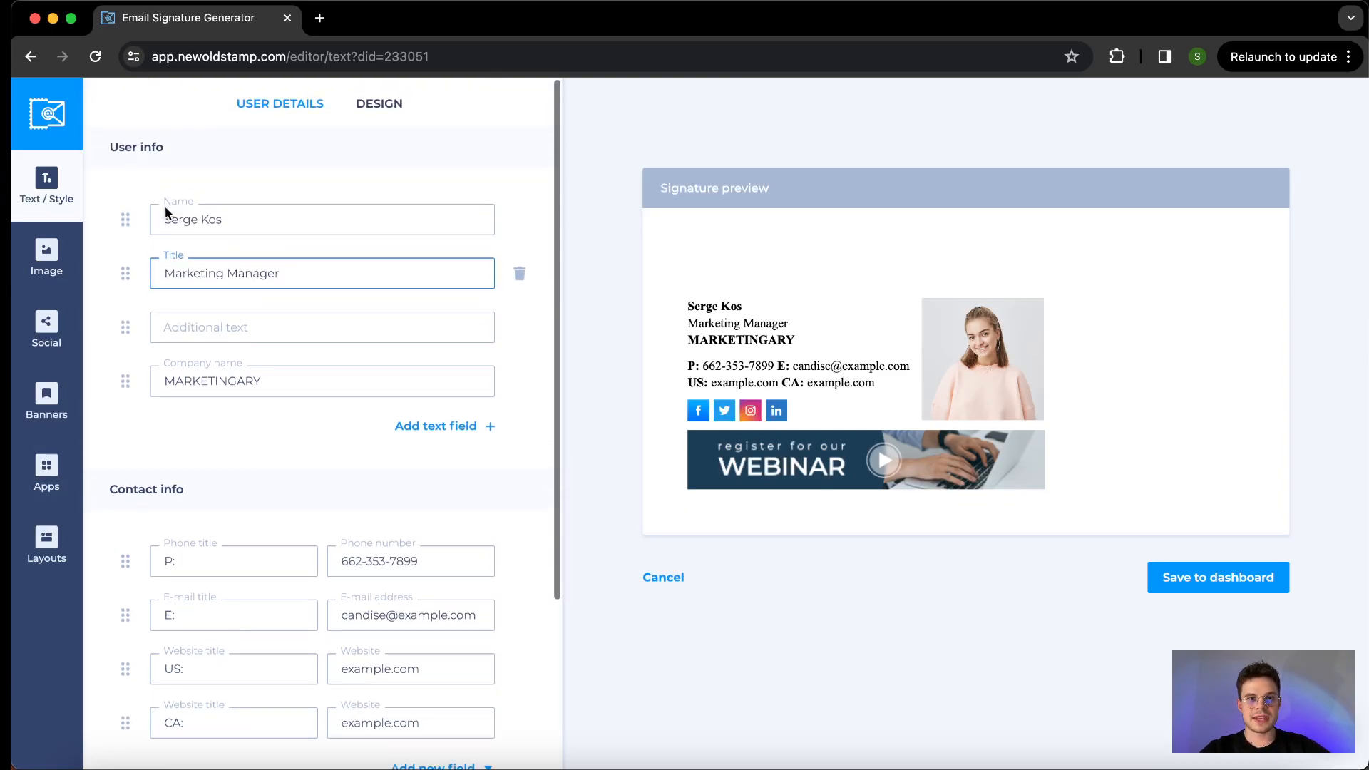
- Set the font size of the name to 18 in the signature's text design
click(376, 105)
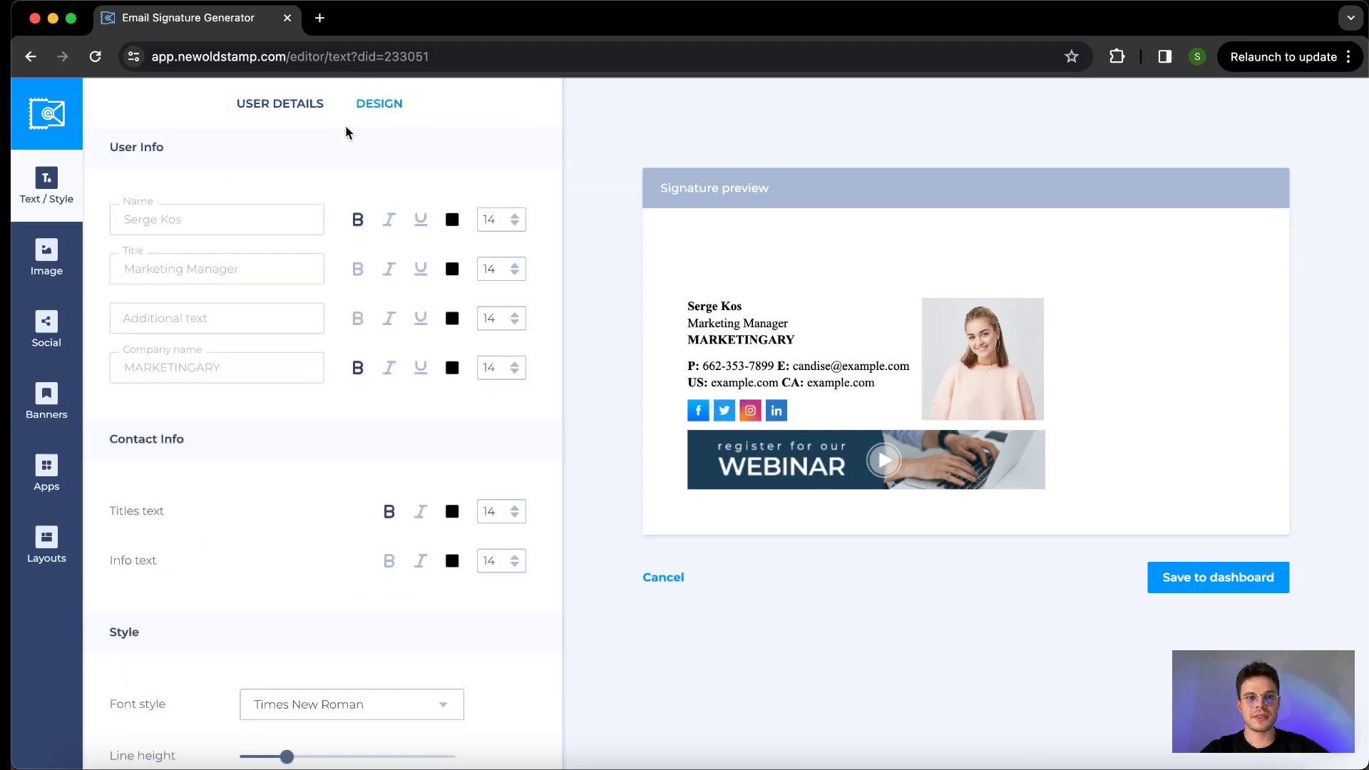
scroll(335, 153, down, 1)
scroll(335, 154, up, 1)
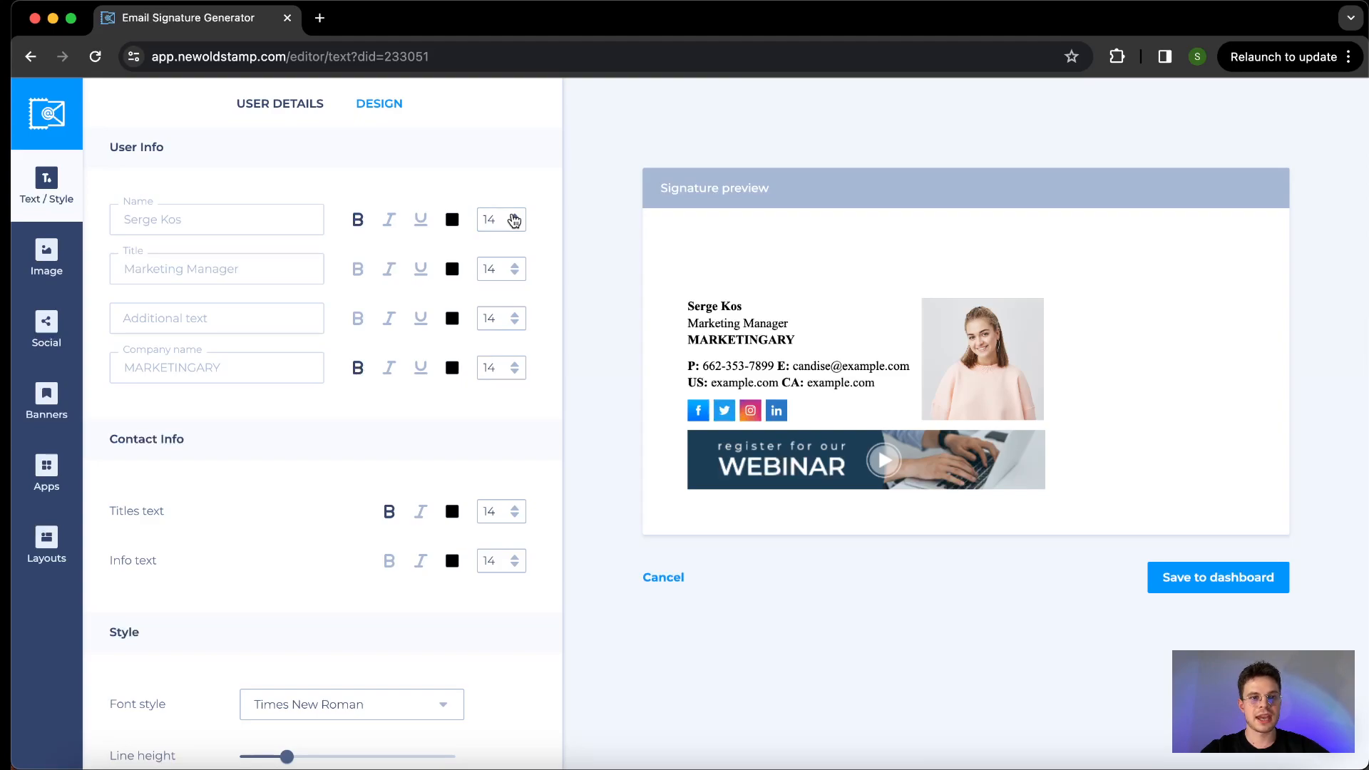
click(515, 216)
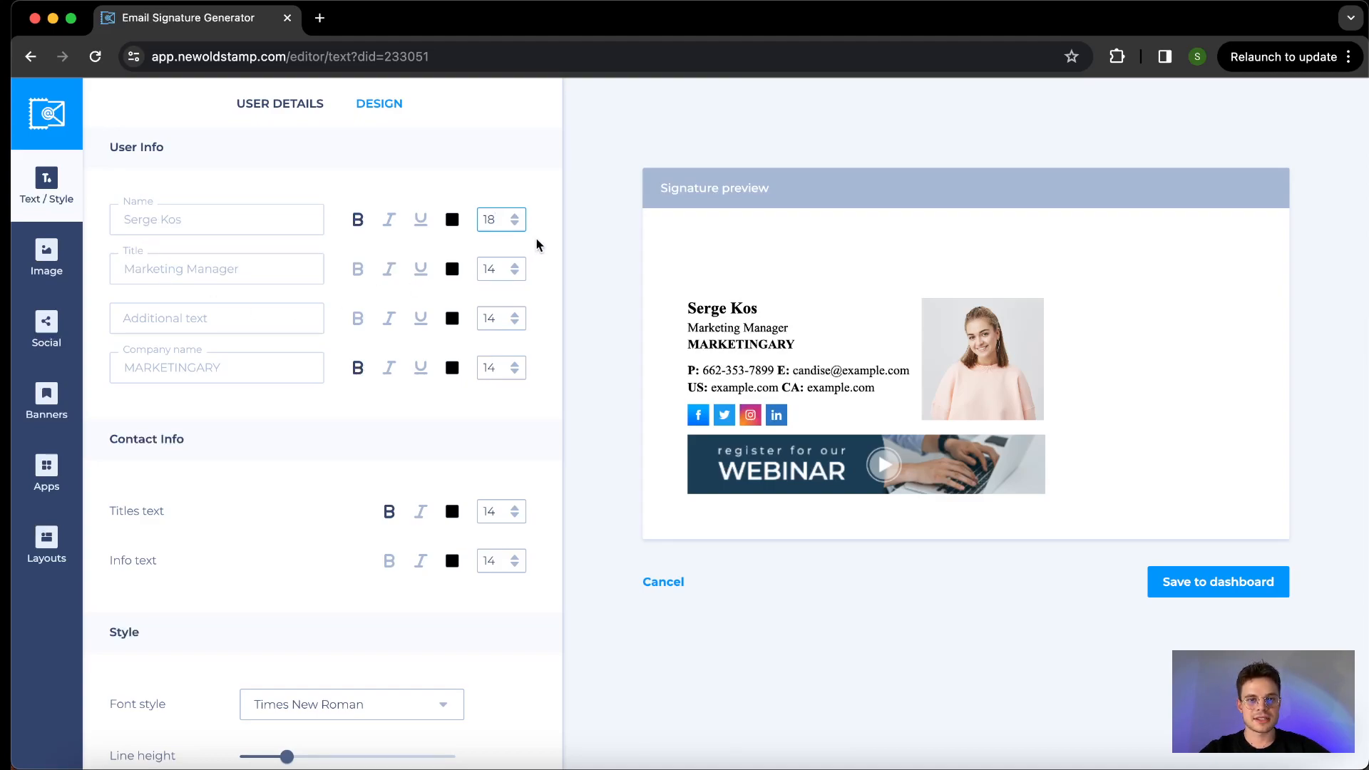
- Change the font style of the signature text to Arial
scroll(449, 323, down, 3)
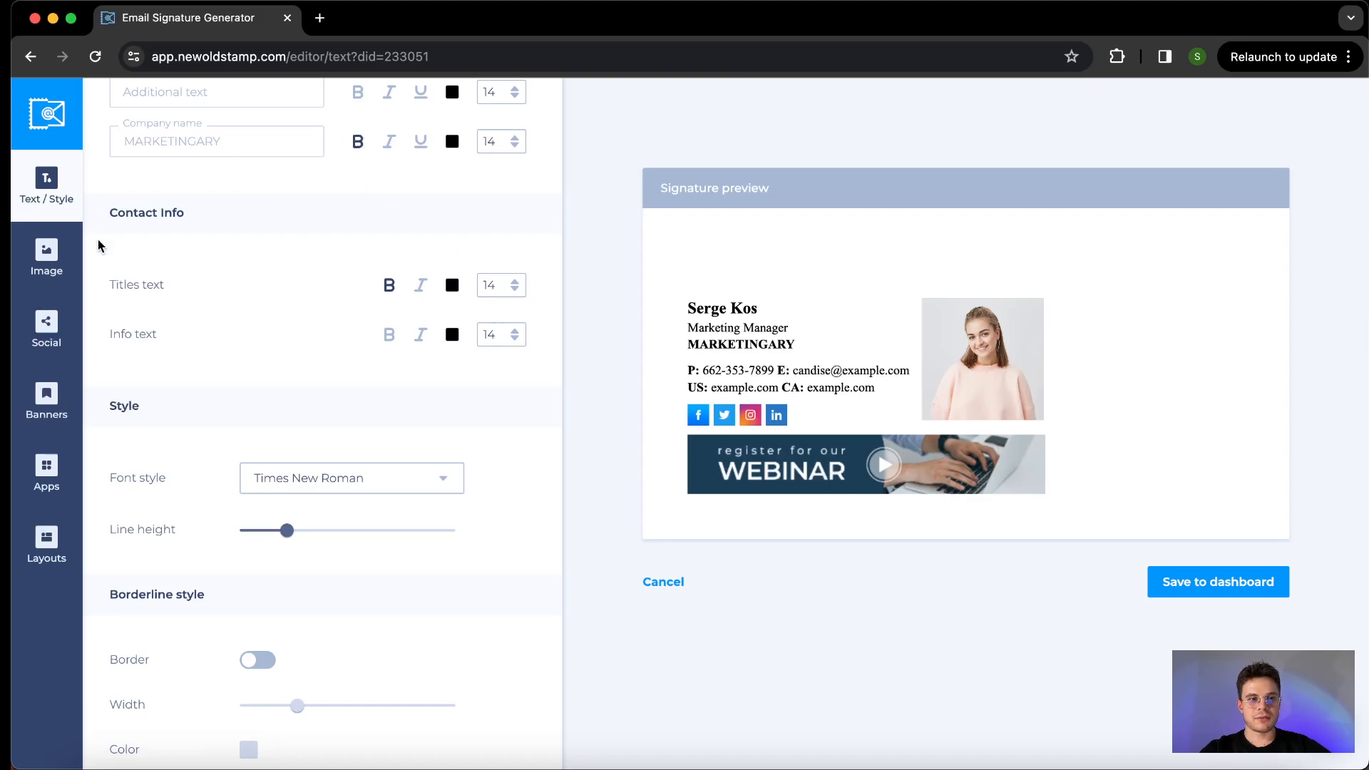
scroll(98, 273, down, 2)
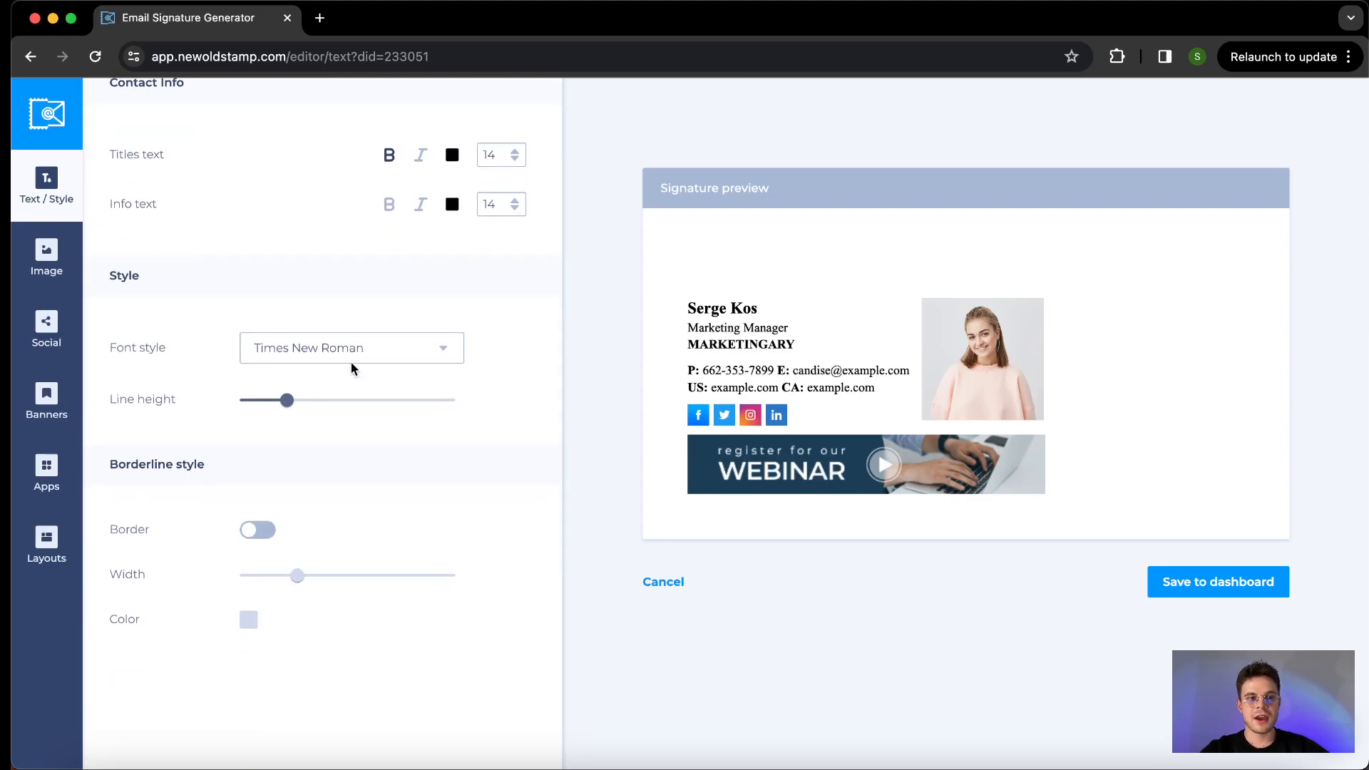
click(373, 358)
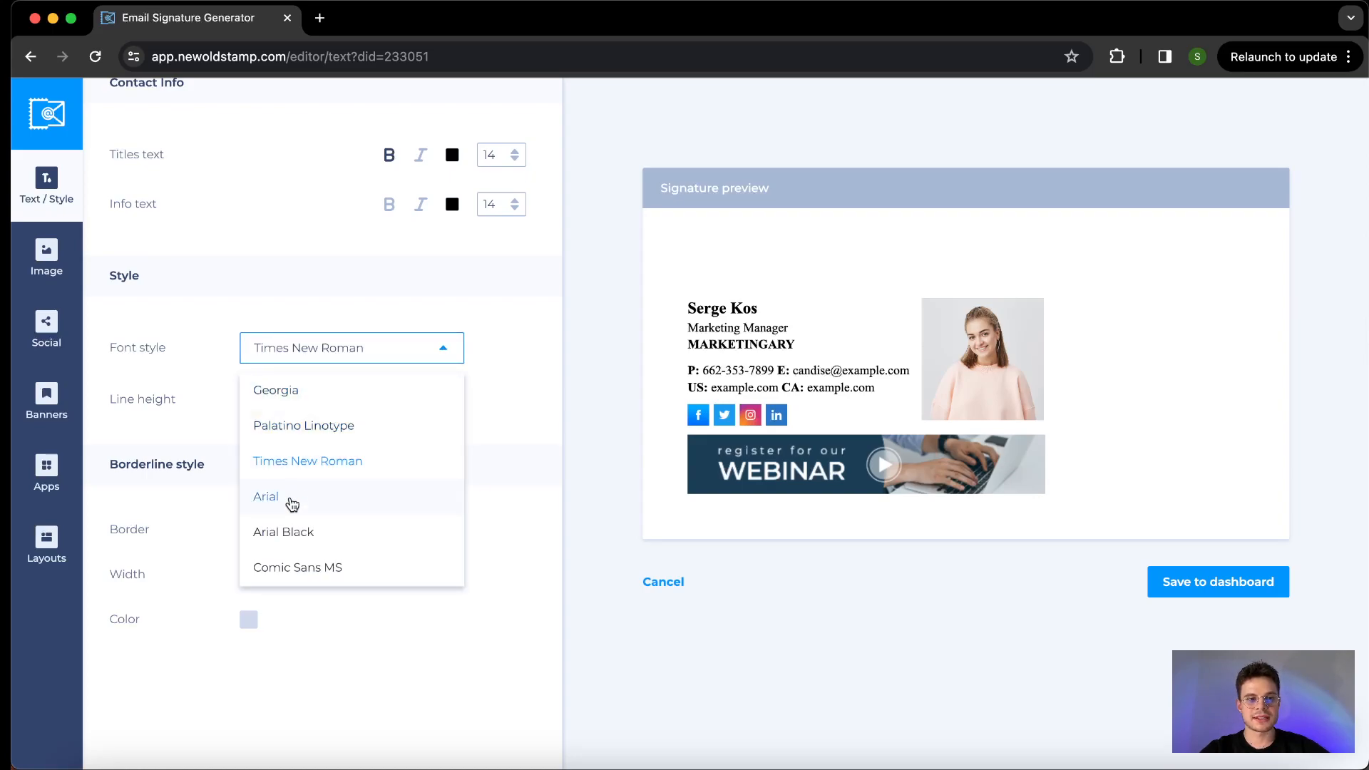
click(291, 503)
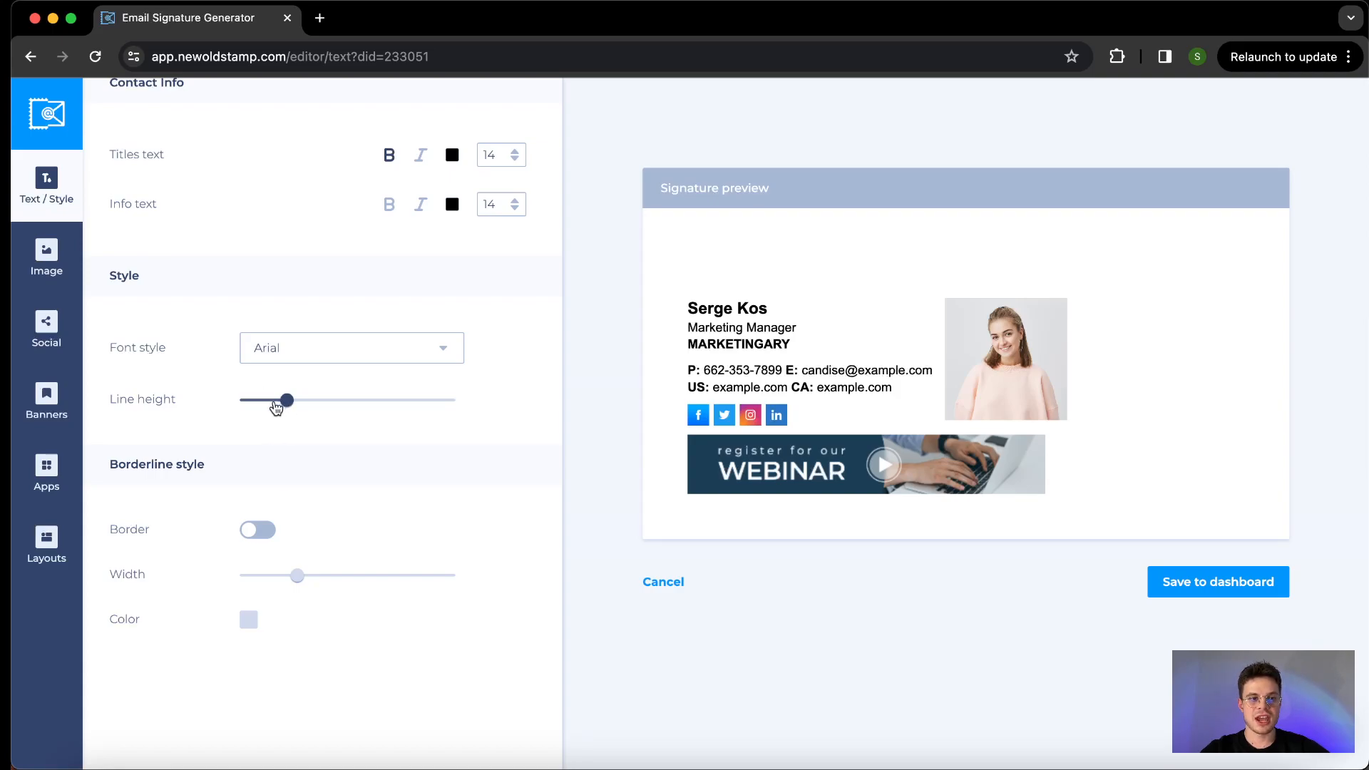
- Reduce the line height of the signature text to its minimum
drag(271, 403, 258, 405)
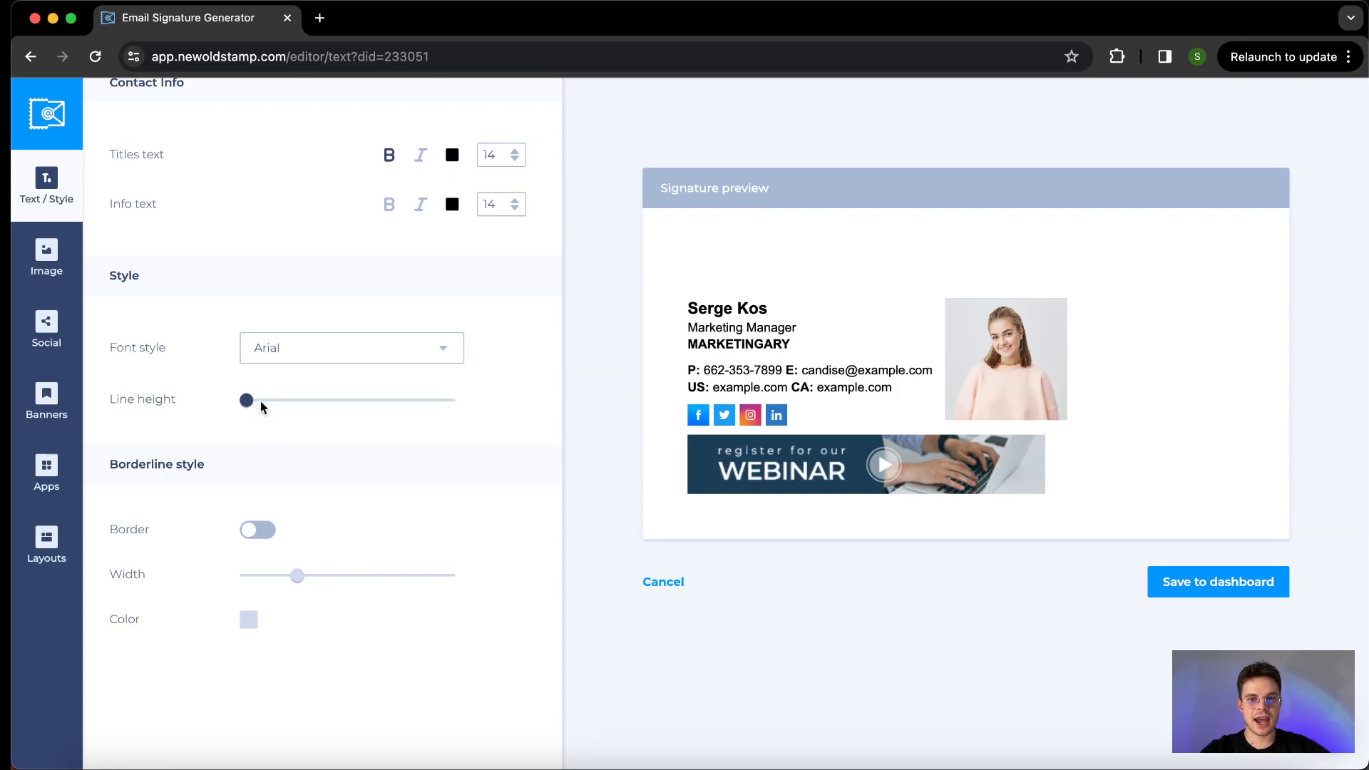
- Try the borderline between the signature text and the photo, and switch it off again
scroll(260, 499, down, 2)
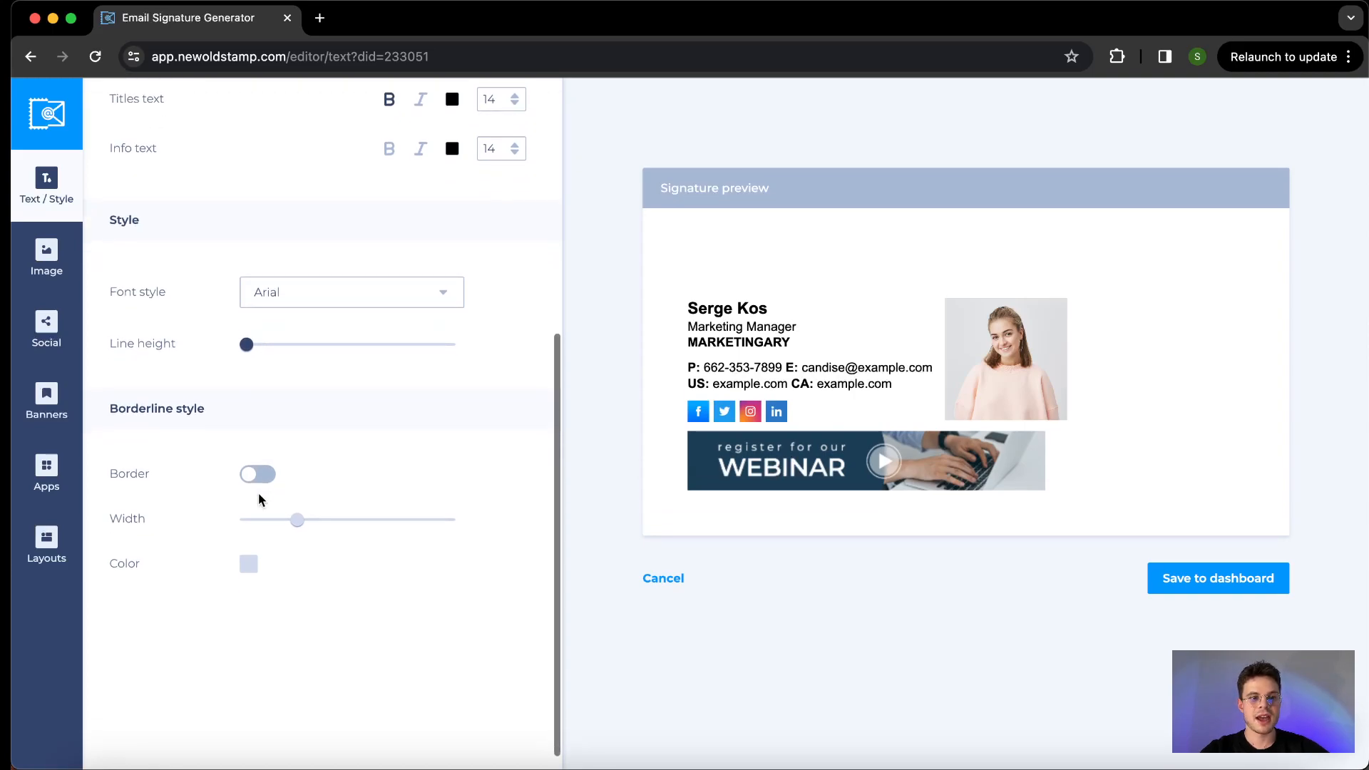
scroll(259, 498, down, 1)
click(251, 460)
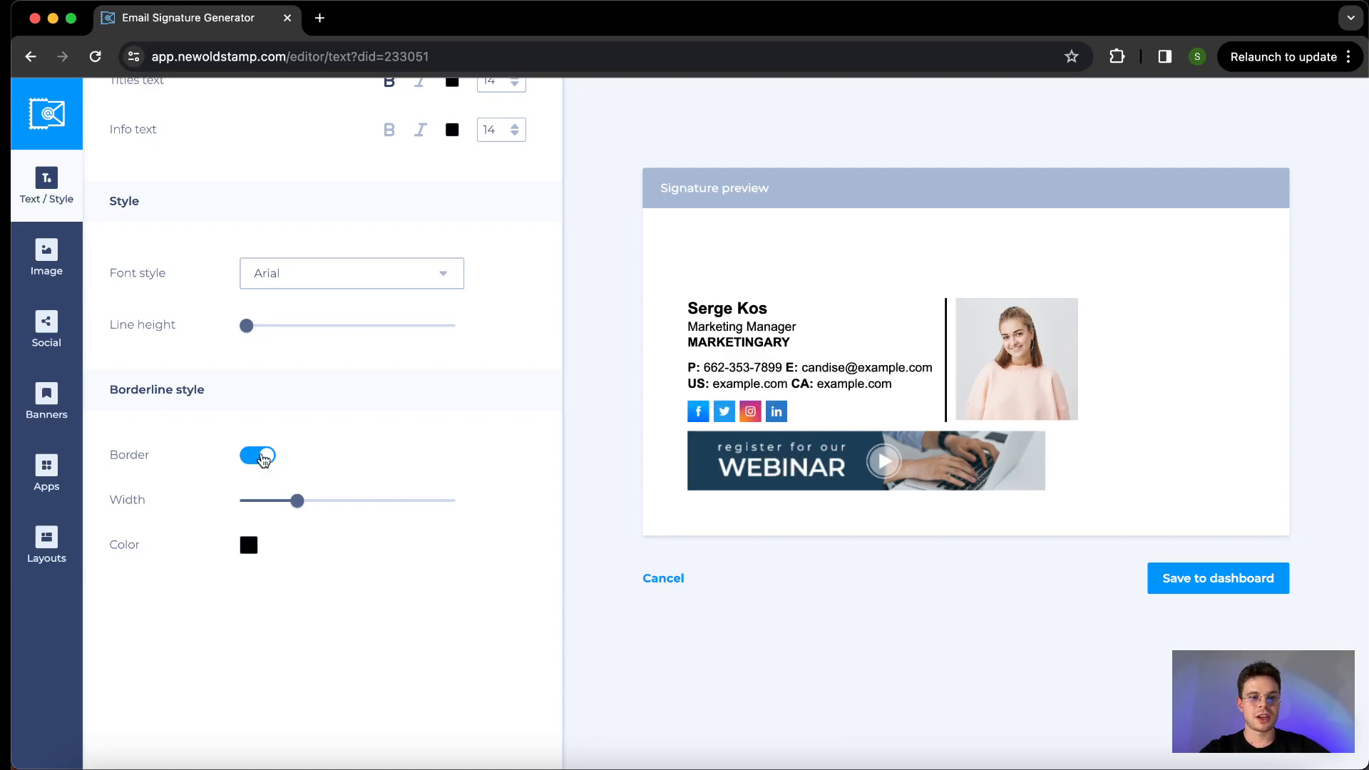
click(261, 459)
scroll(260, 458, up, 6)
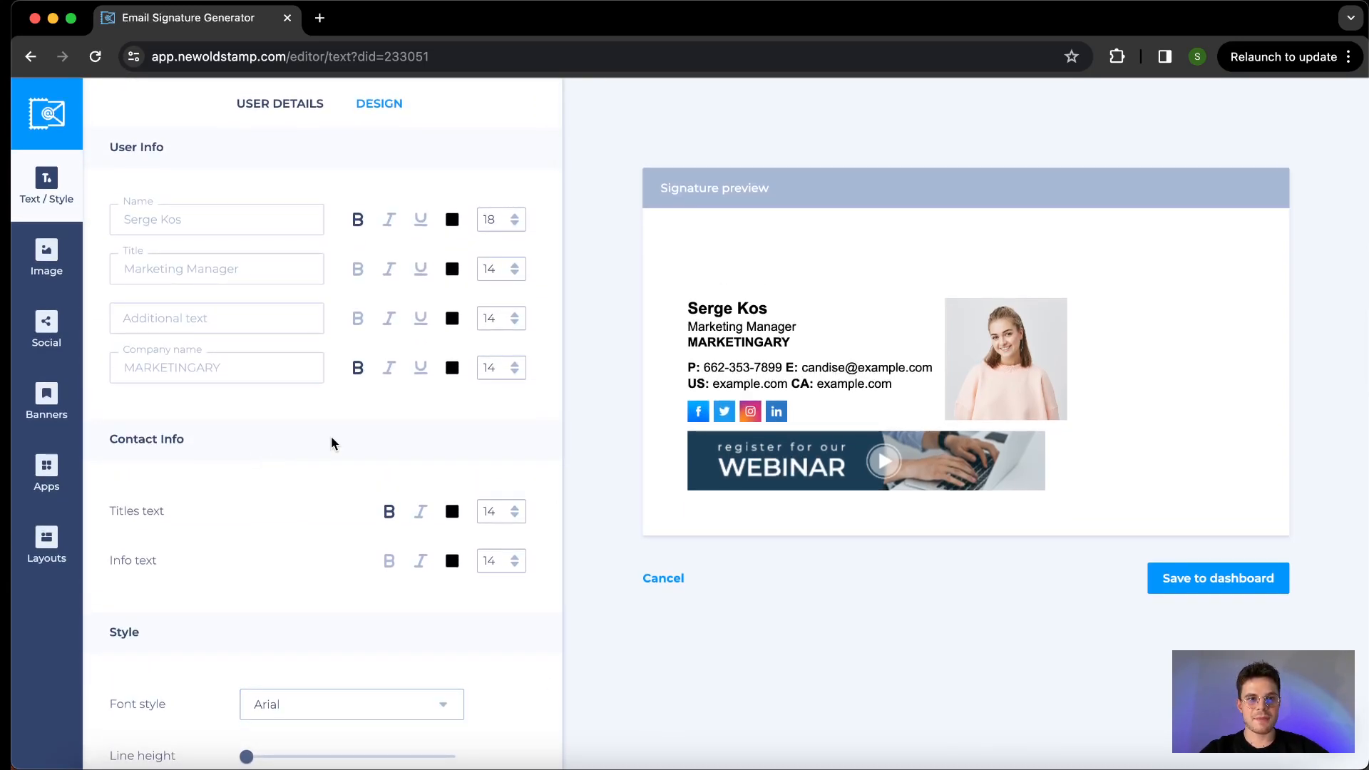
scroll(336, 437, down, 3)
scroll(336, 437, down, 4)
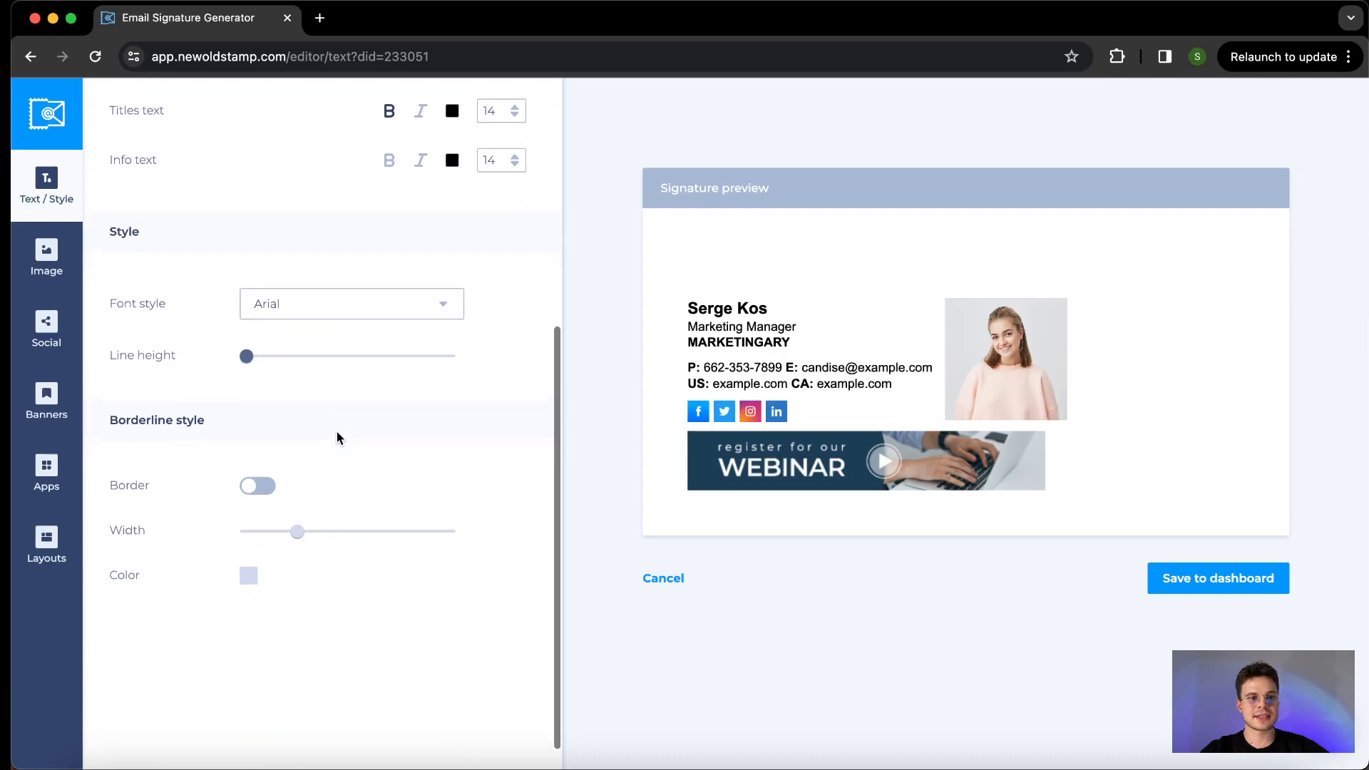
- Replace the signature's photo with the screenshot image stored on the Desktop
click(46, 263)
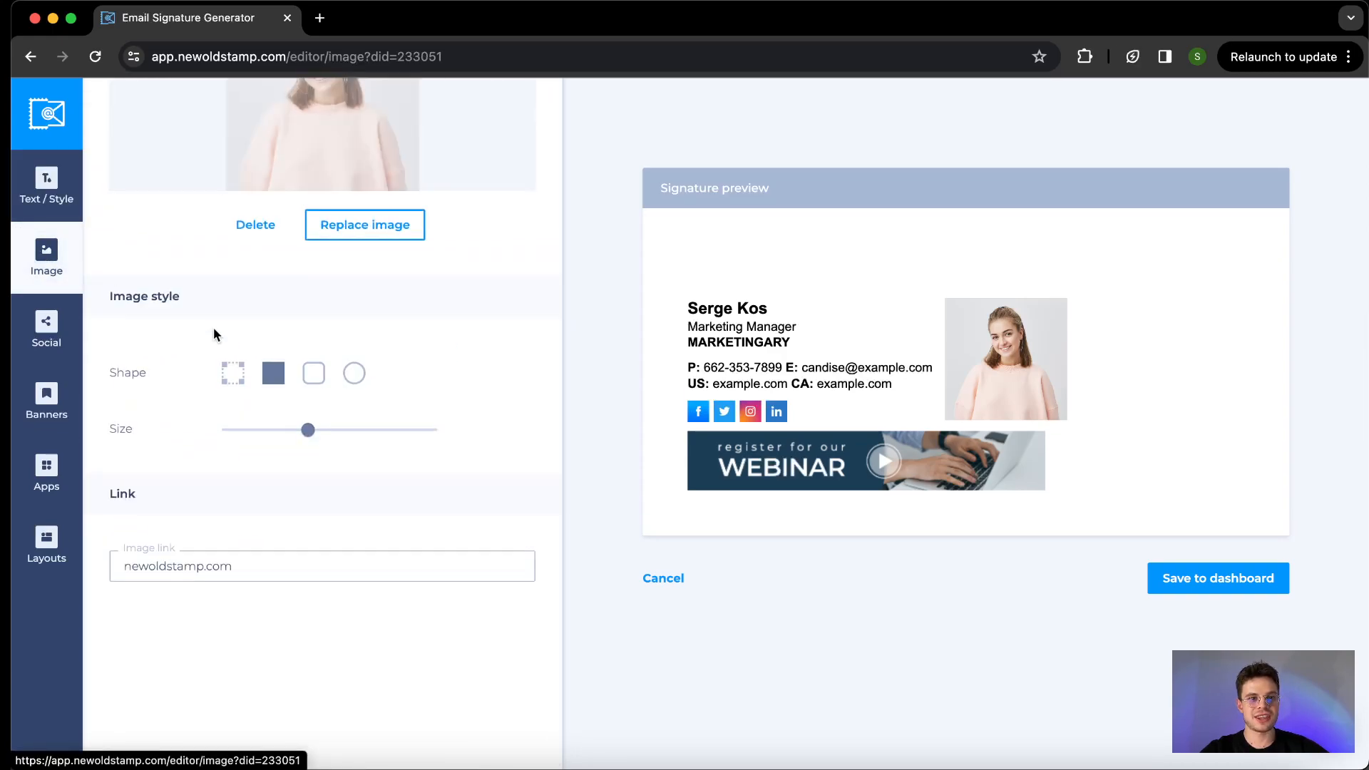
scroll(216, 334, up, 3)
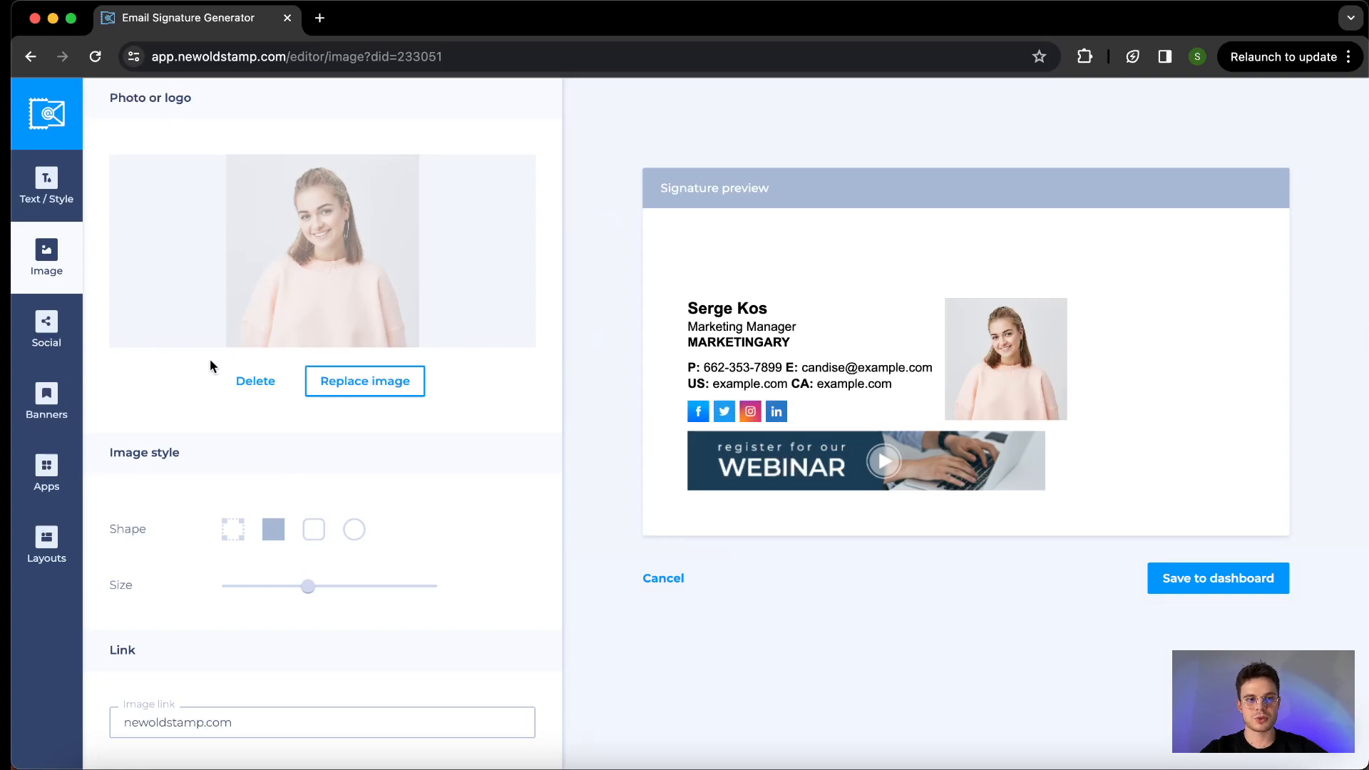
click(368, 382)
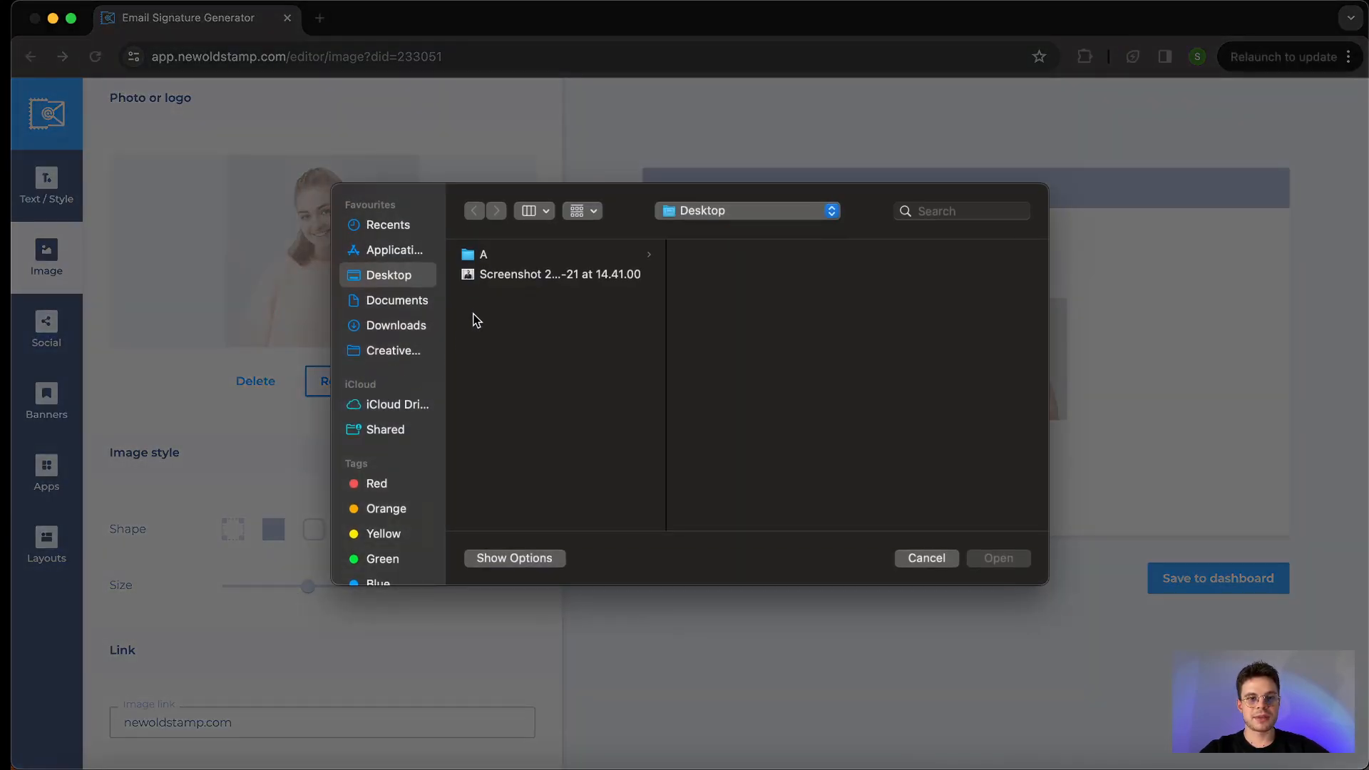
click(503, 275)
click(997, 558)
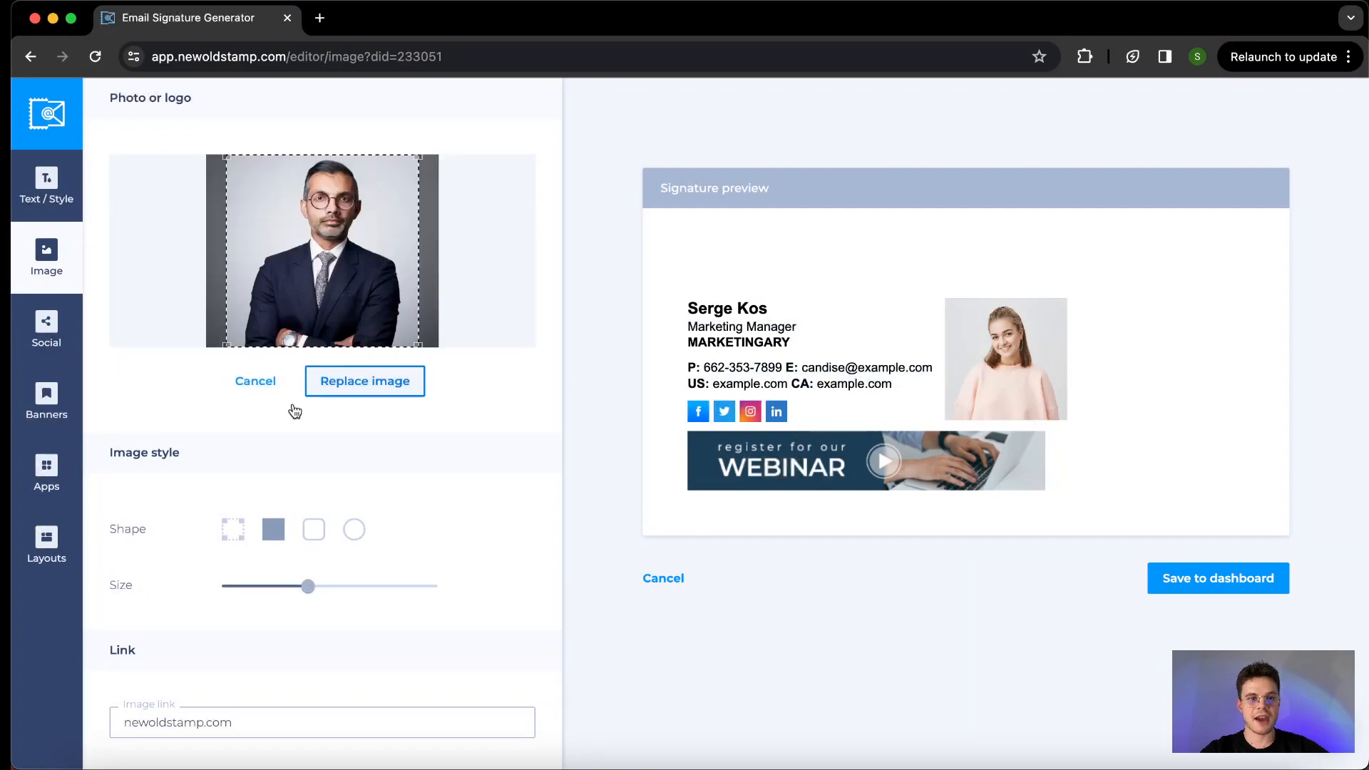
- Try the rounded-corner and circular shapes on the signature photo
scroll(258, 417, down, 3)
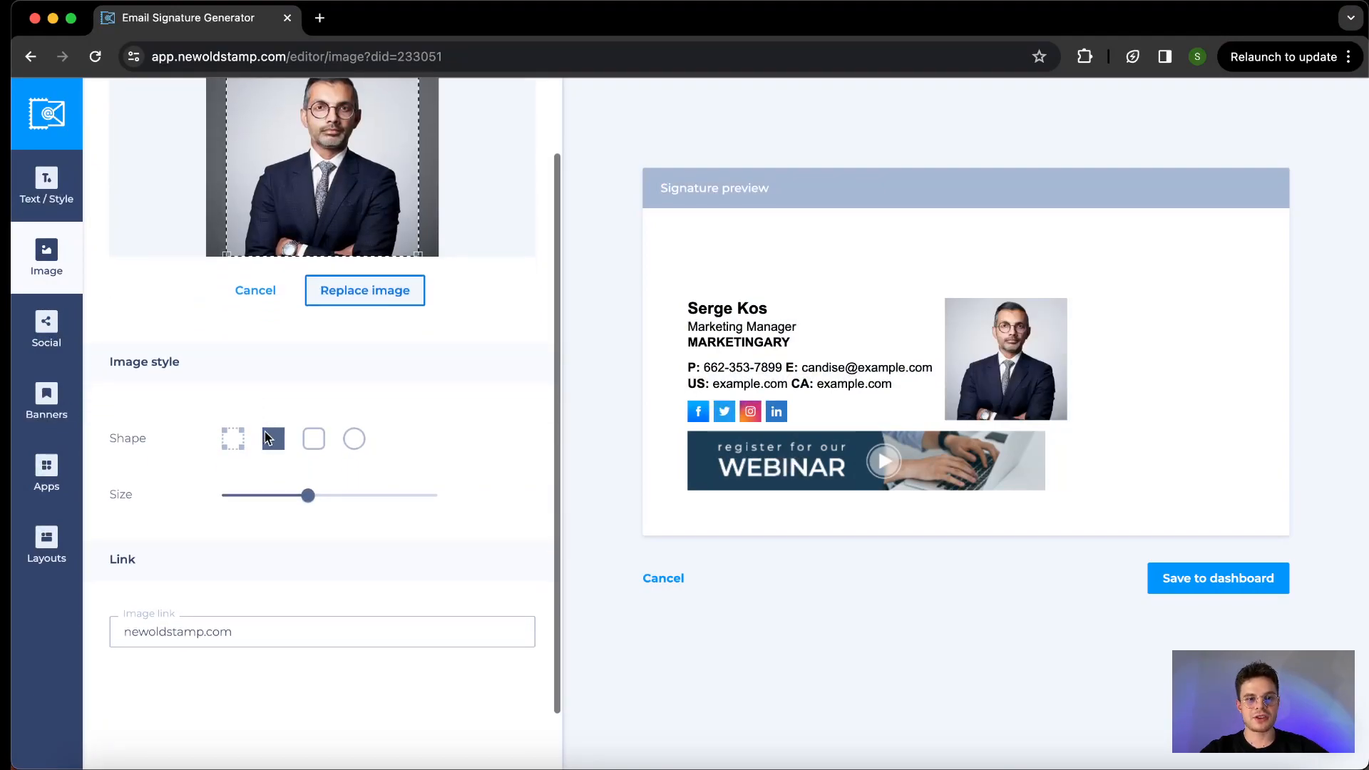
click(313, 440)
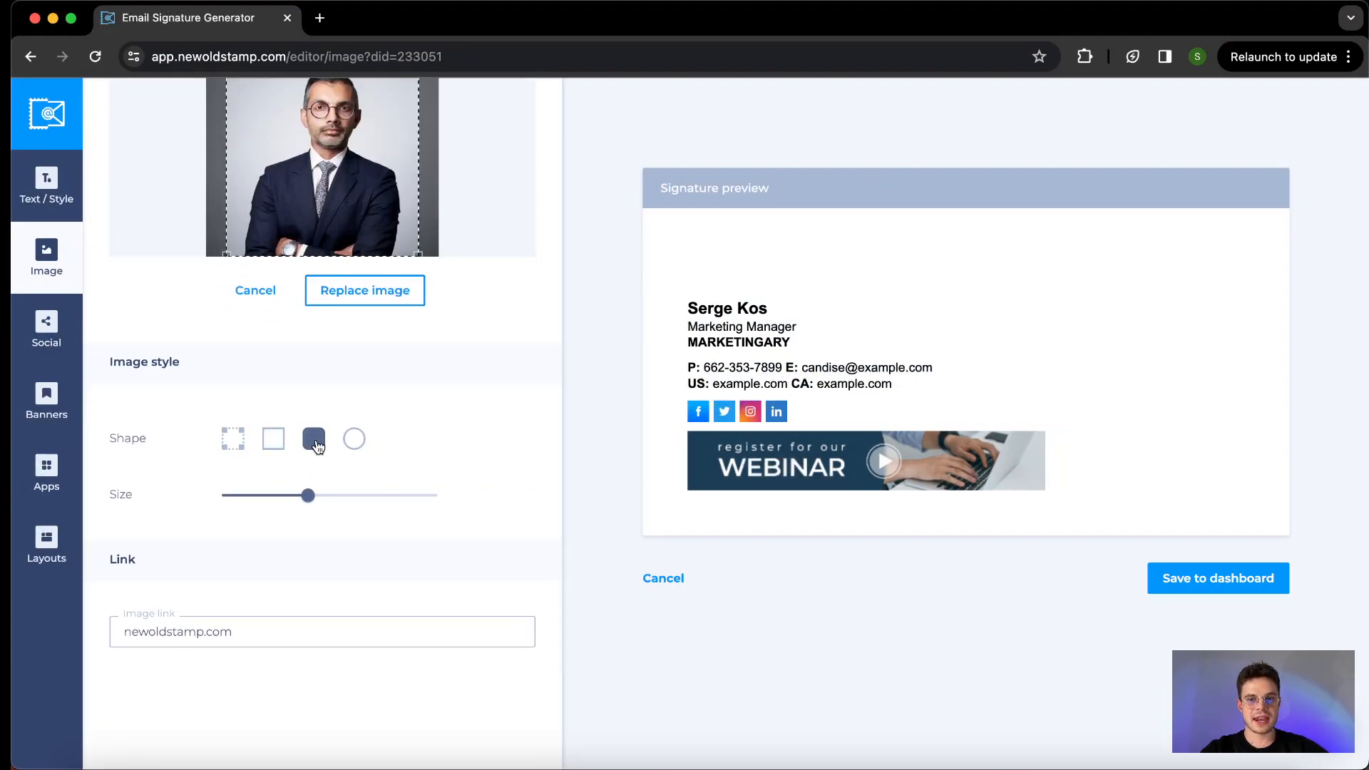
click(355, 443)
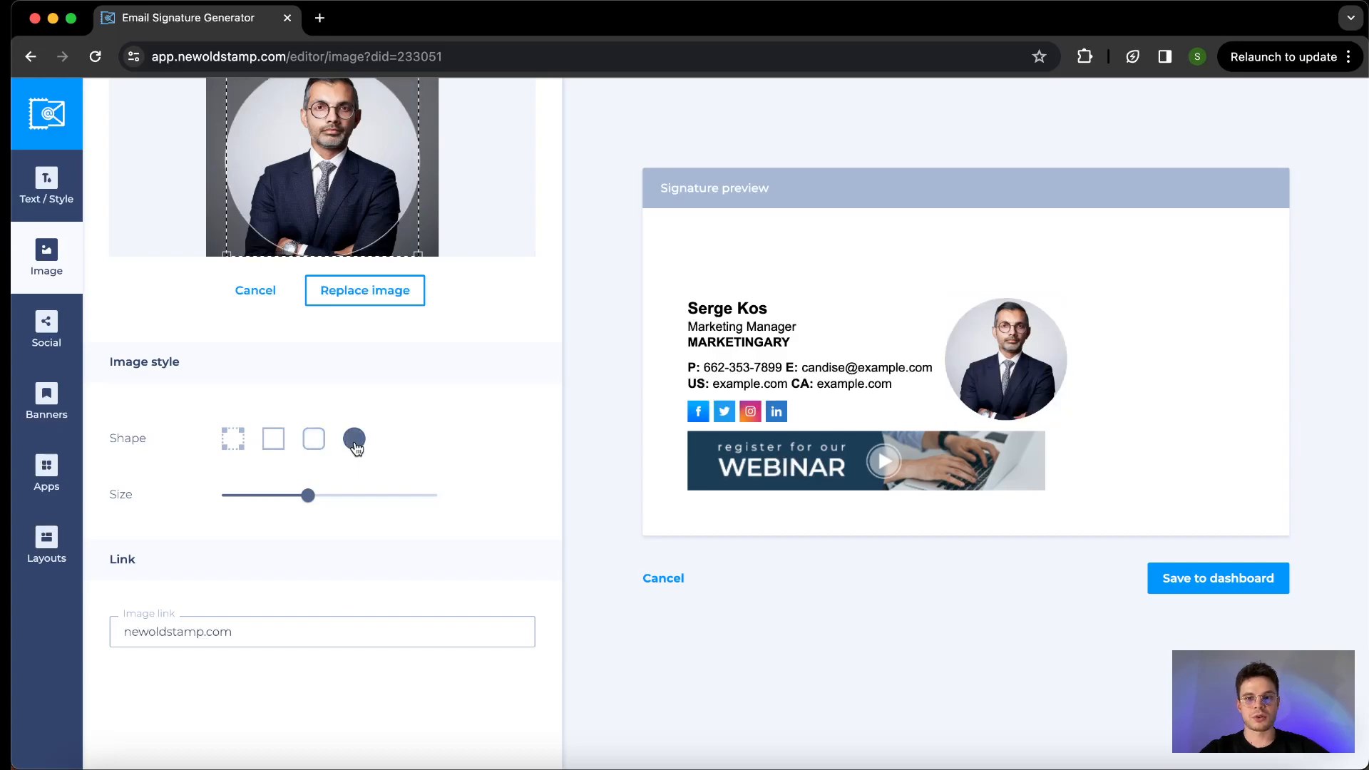
click(313, 440)
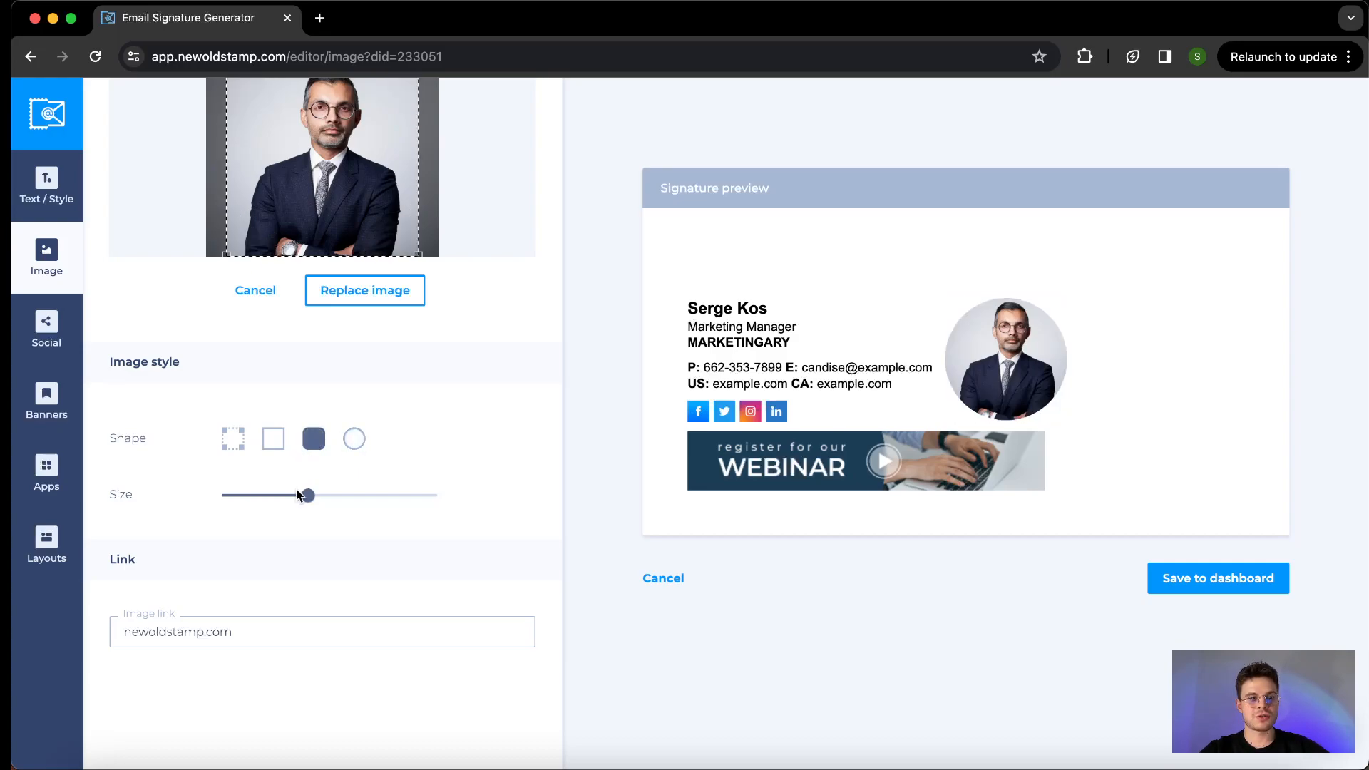
- Give the photo a square shape and shrink it until its outer edge lines up with the end of the webinar banner
drag(308, 498, 284, 497)
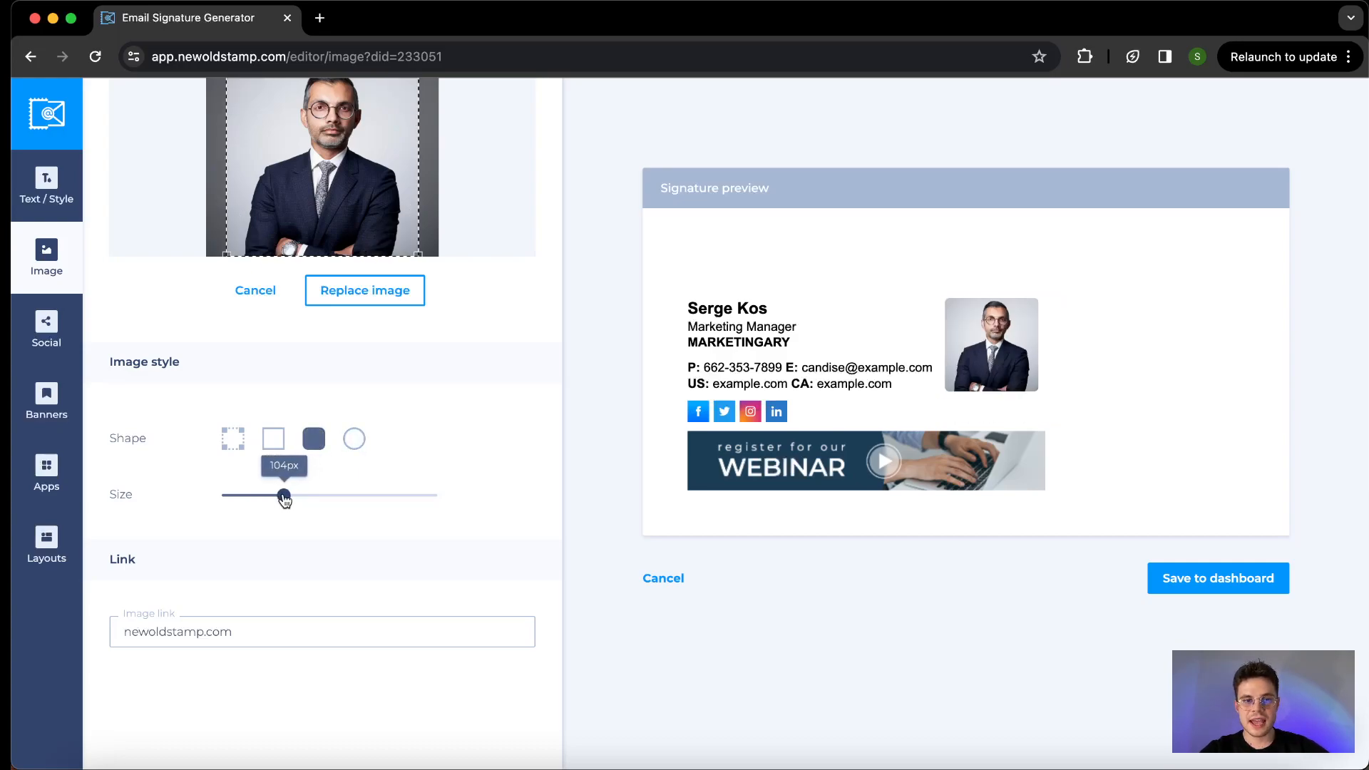
click(274, 438)
drag(284, 495, 289, 502)
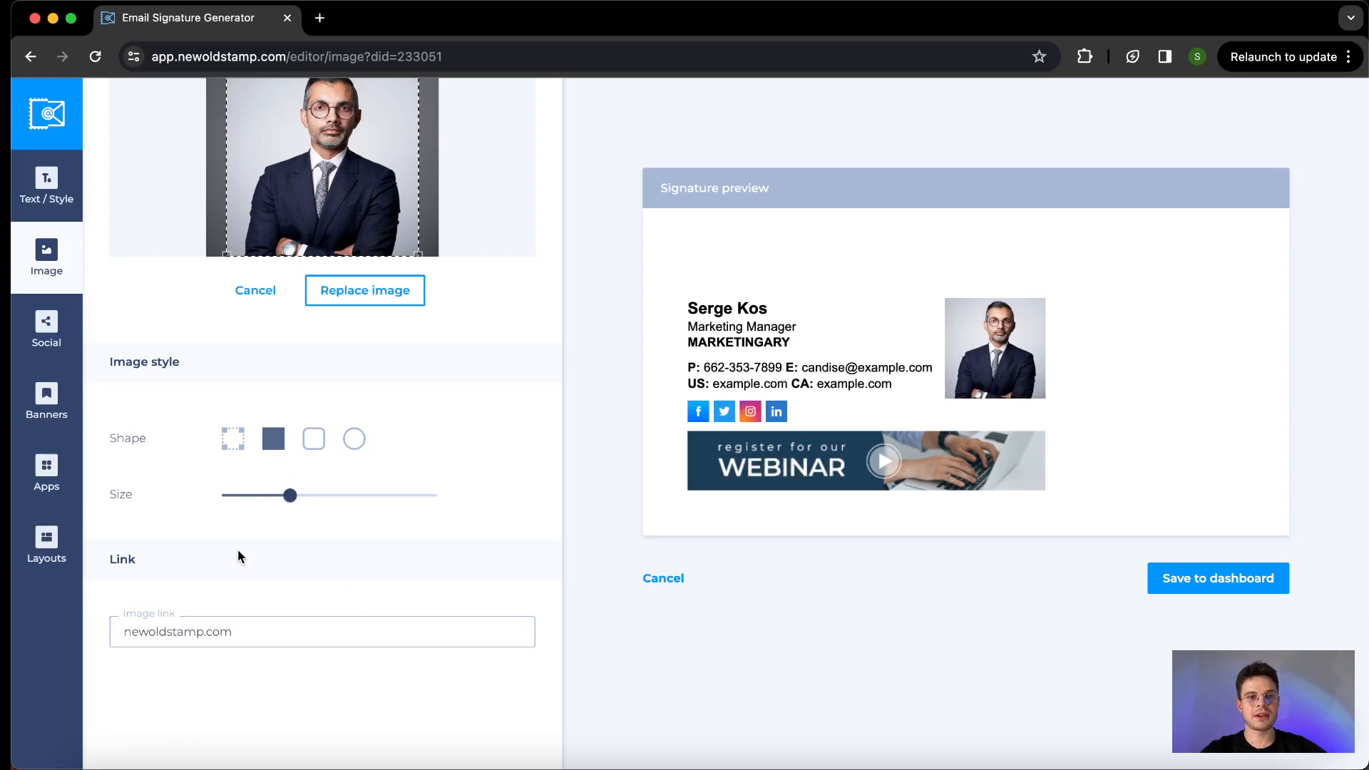
- Examine the signature's social link fields, the icon style settings and the gallery of social icons that can be added
scroll(239, 557, up, 3)
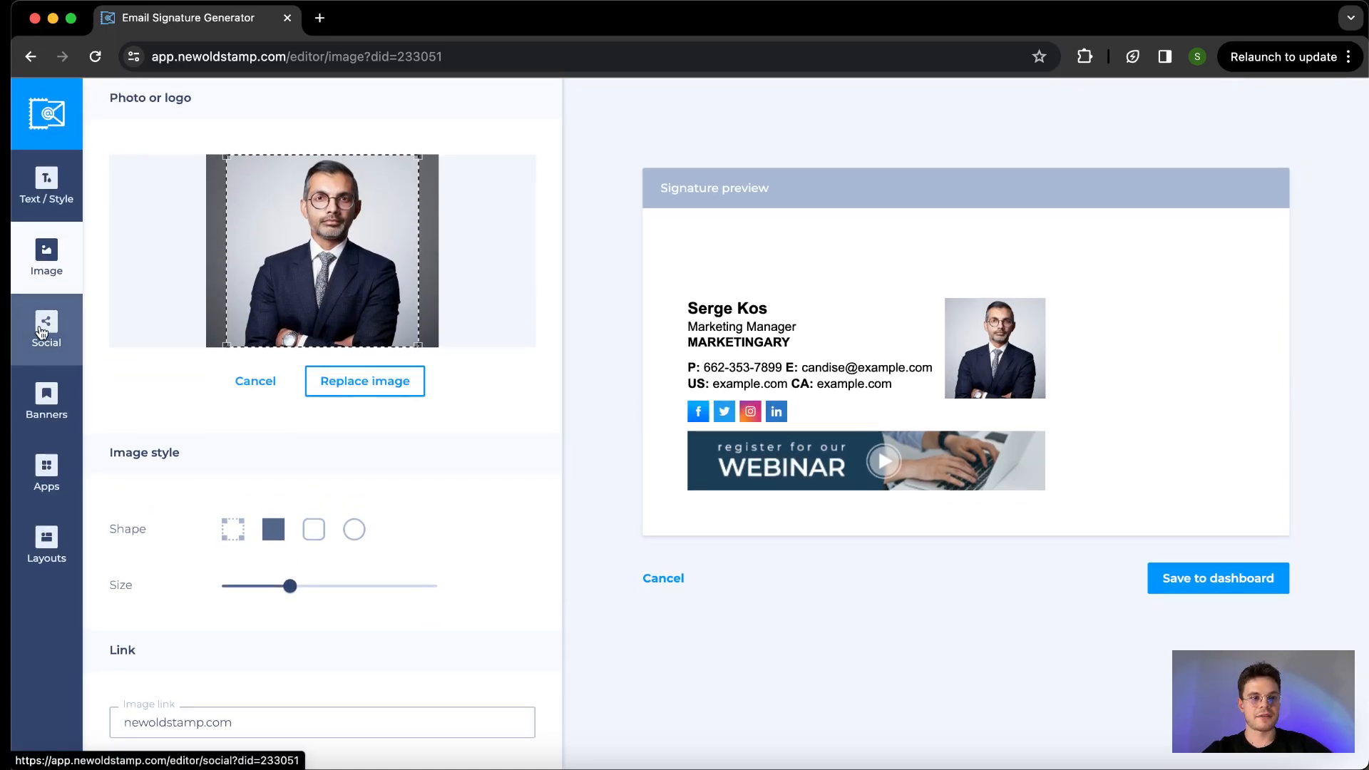
click(42, 331)
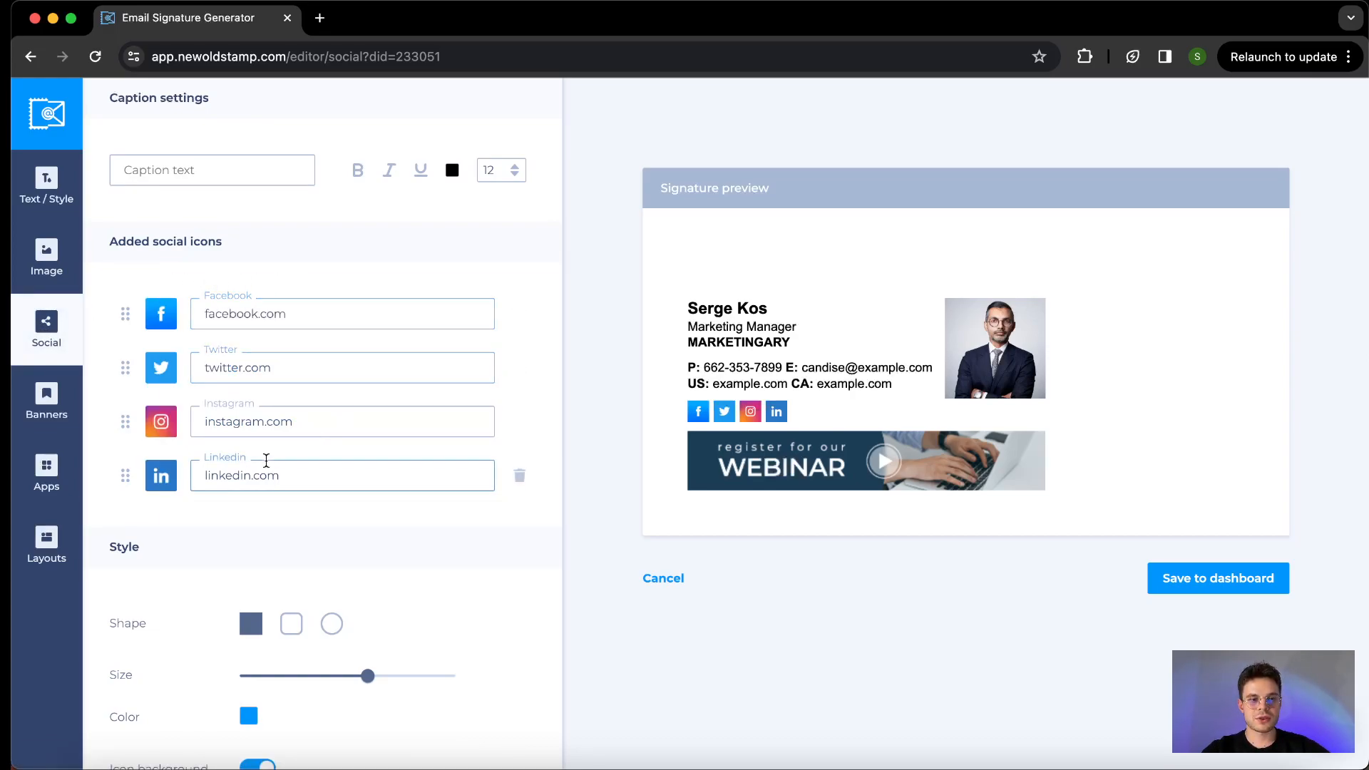
scroll(266, 460, down, 3)
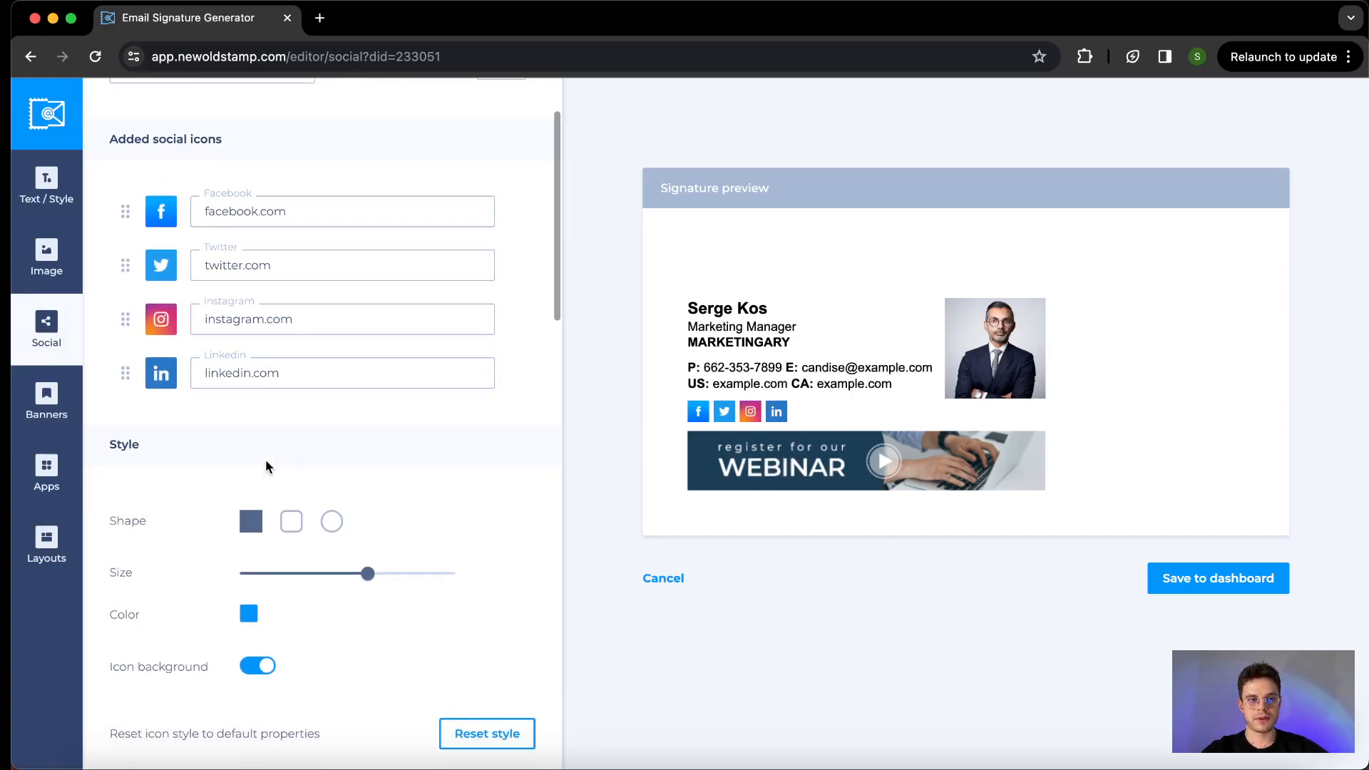
scroll(266, 467, down, 10)
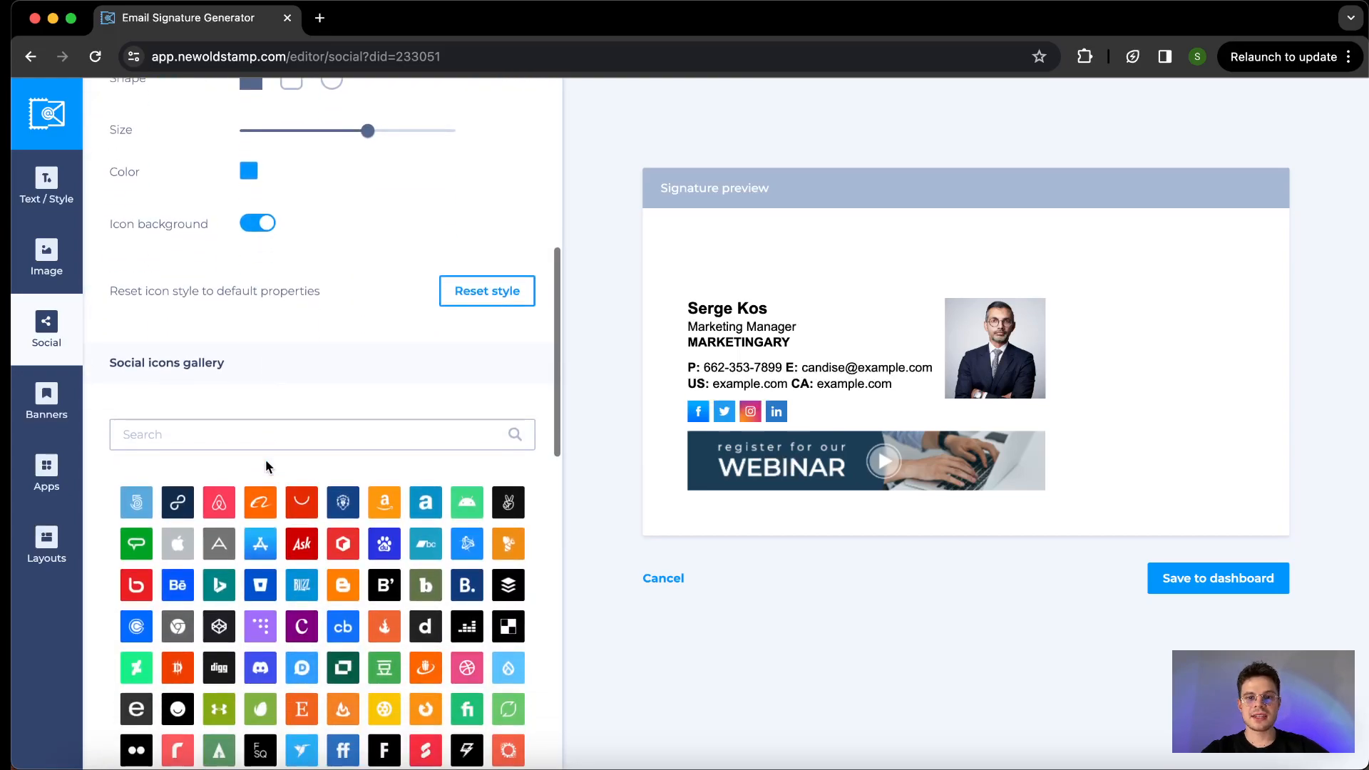
scroll(266, 463, down, 5)
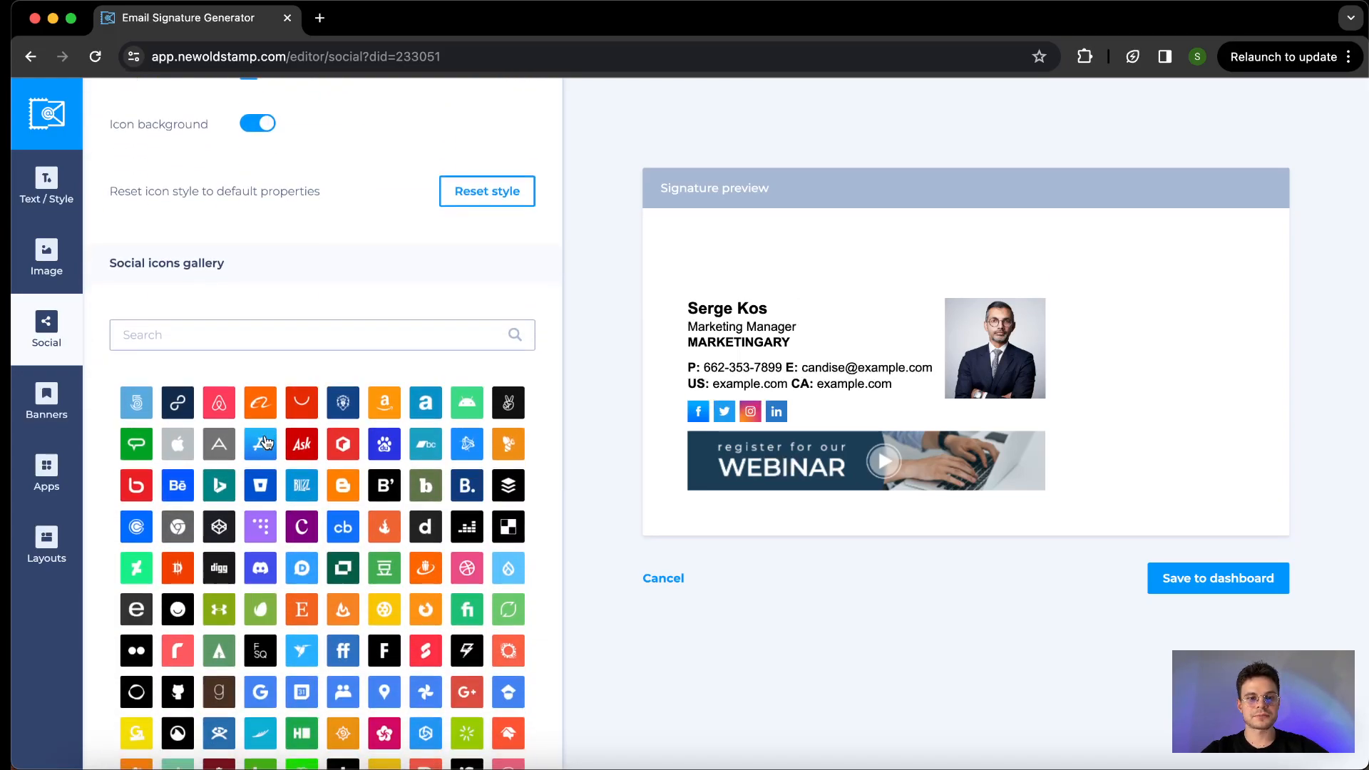
scroll(265, 440, down, 5)
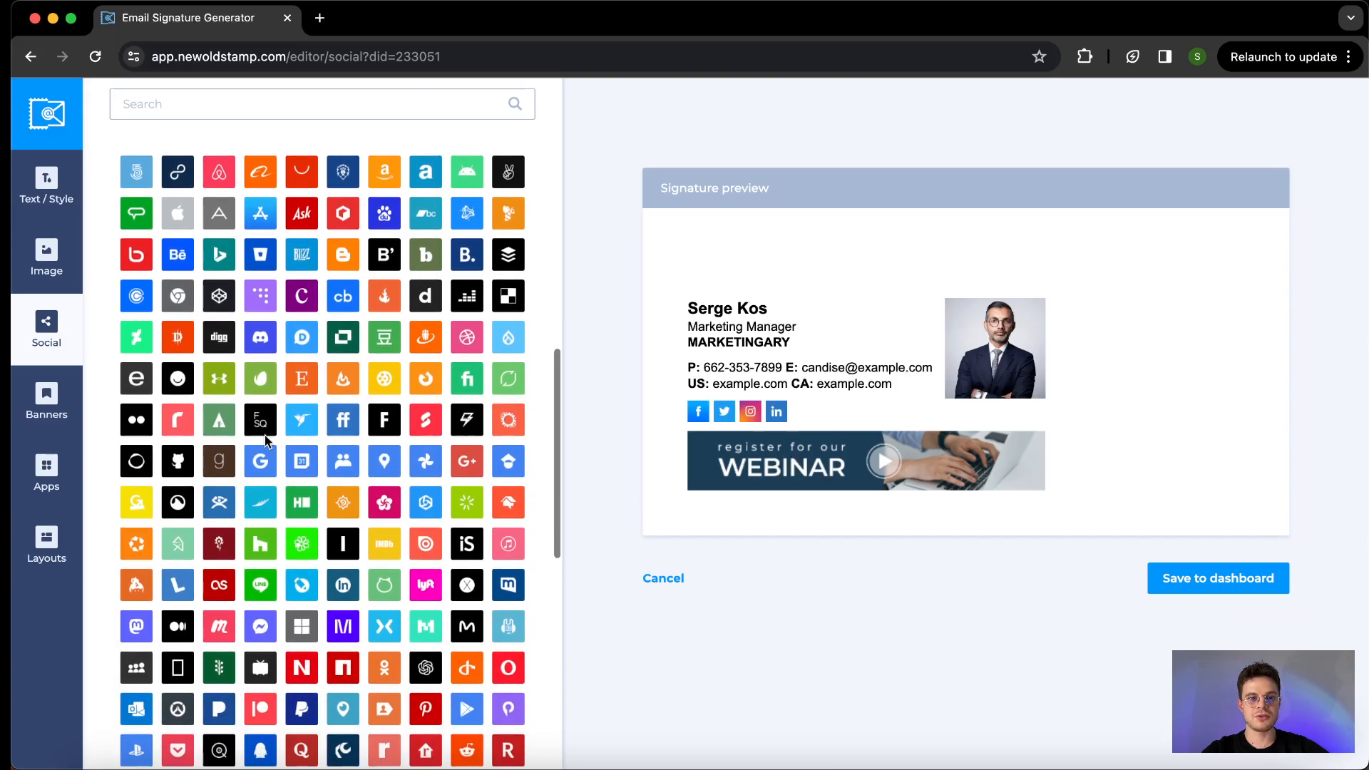
scroll(264, 435, down, 10)
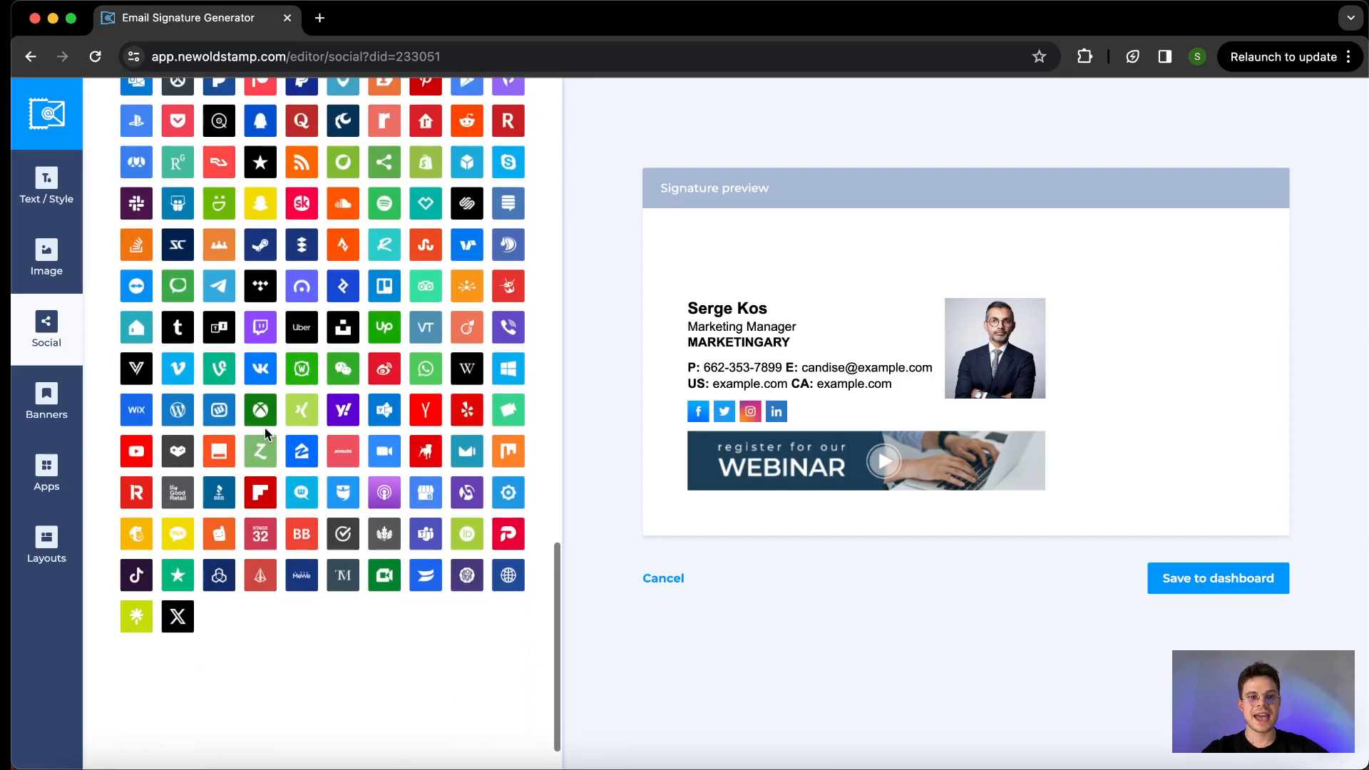
scroll(264, 428, up, 7)
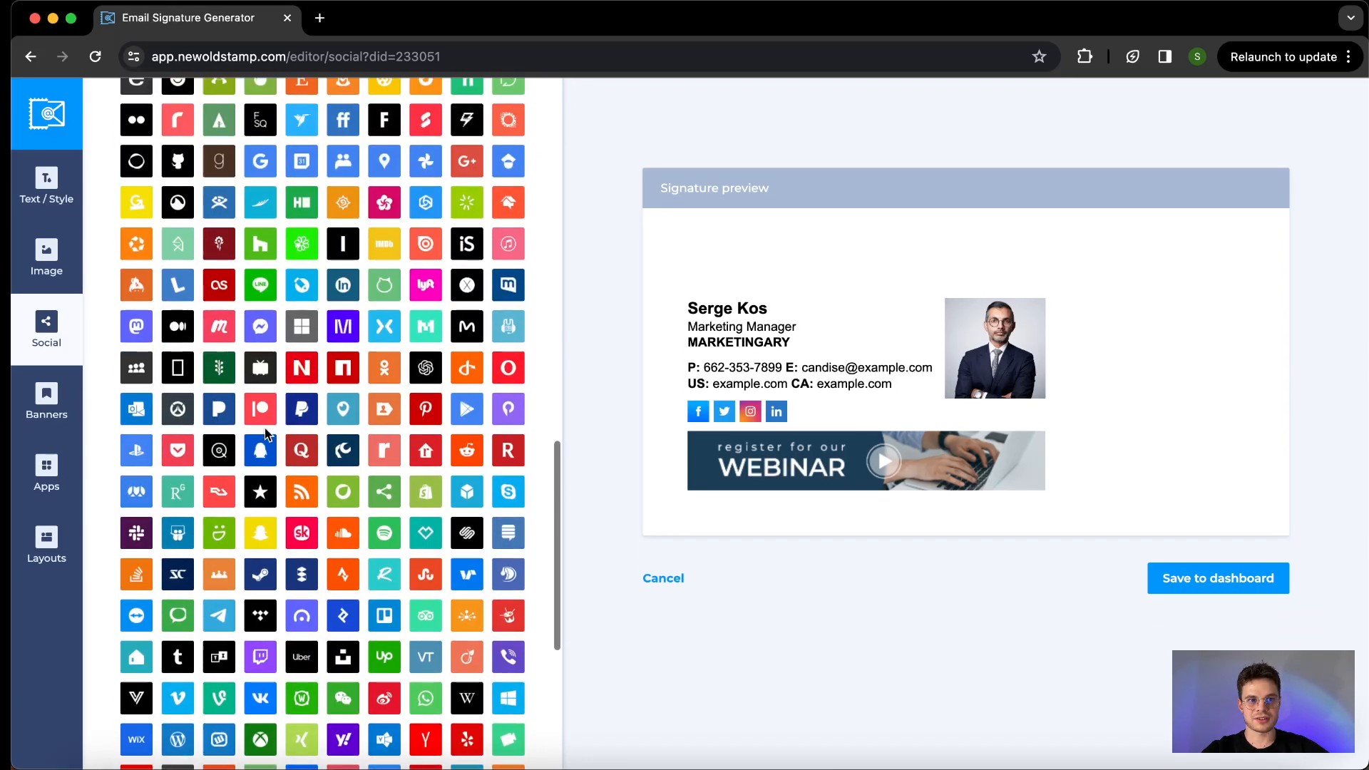
scroll(265, 435, up, 5)
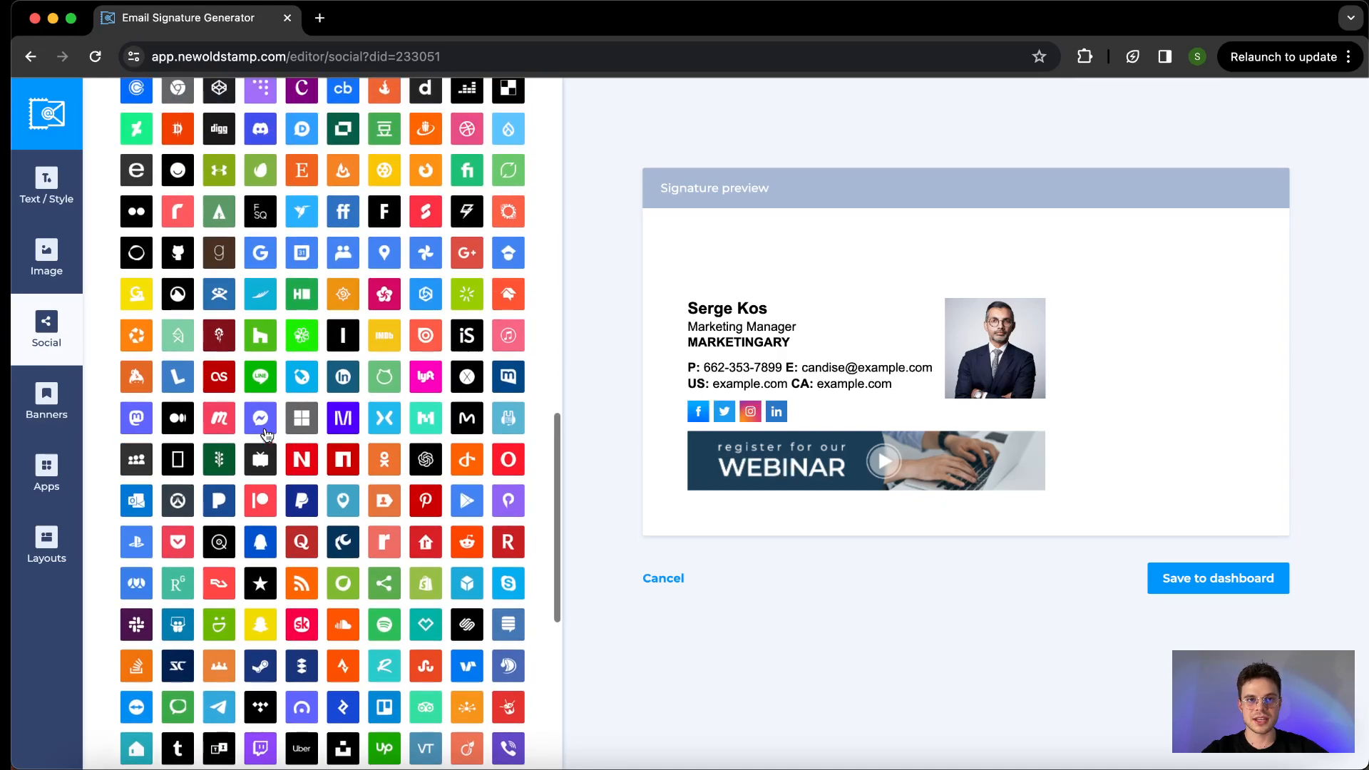
scroll(265, 434, up, 3)
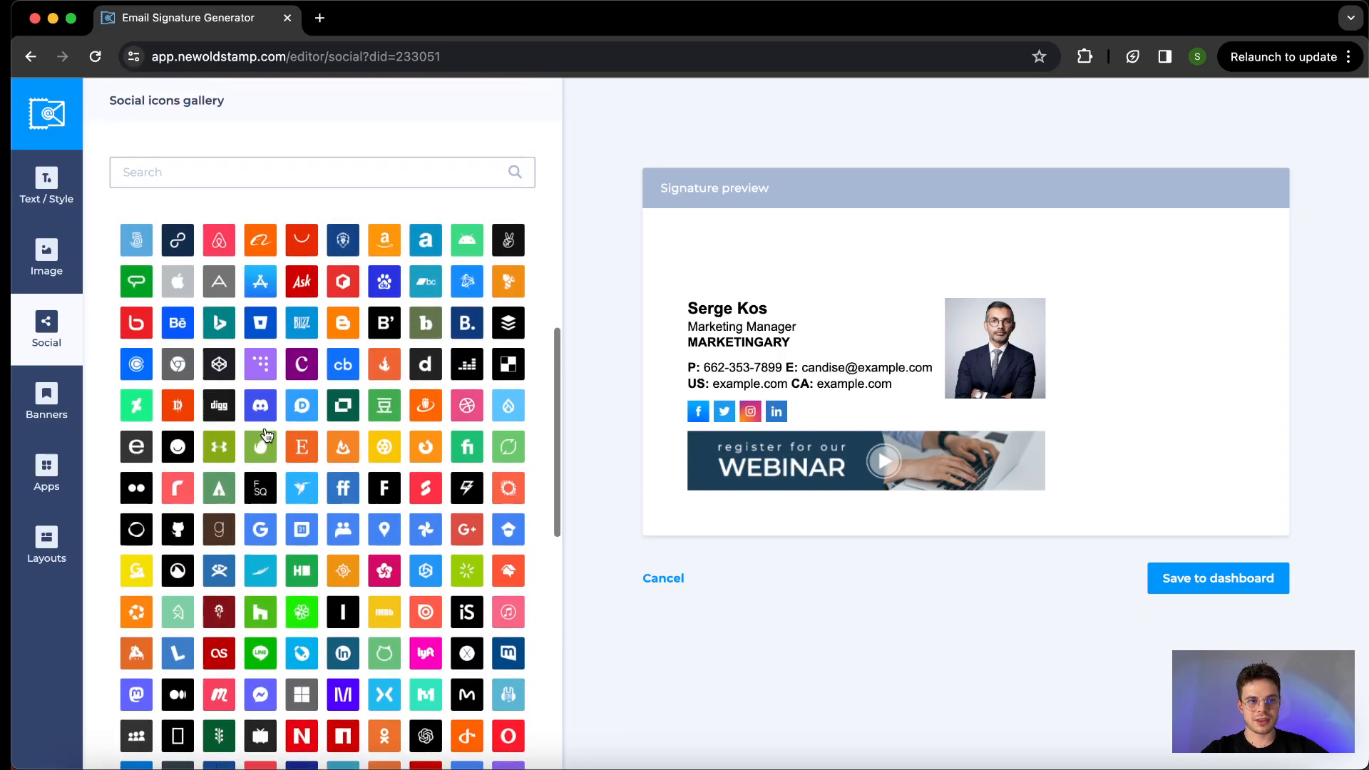
scroll(265, 432, up, 3)
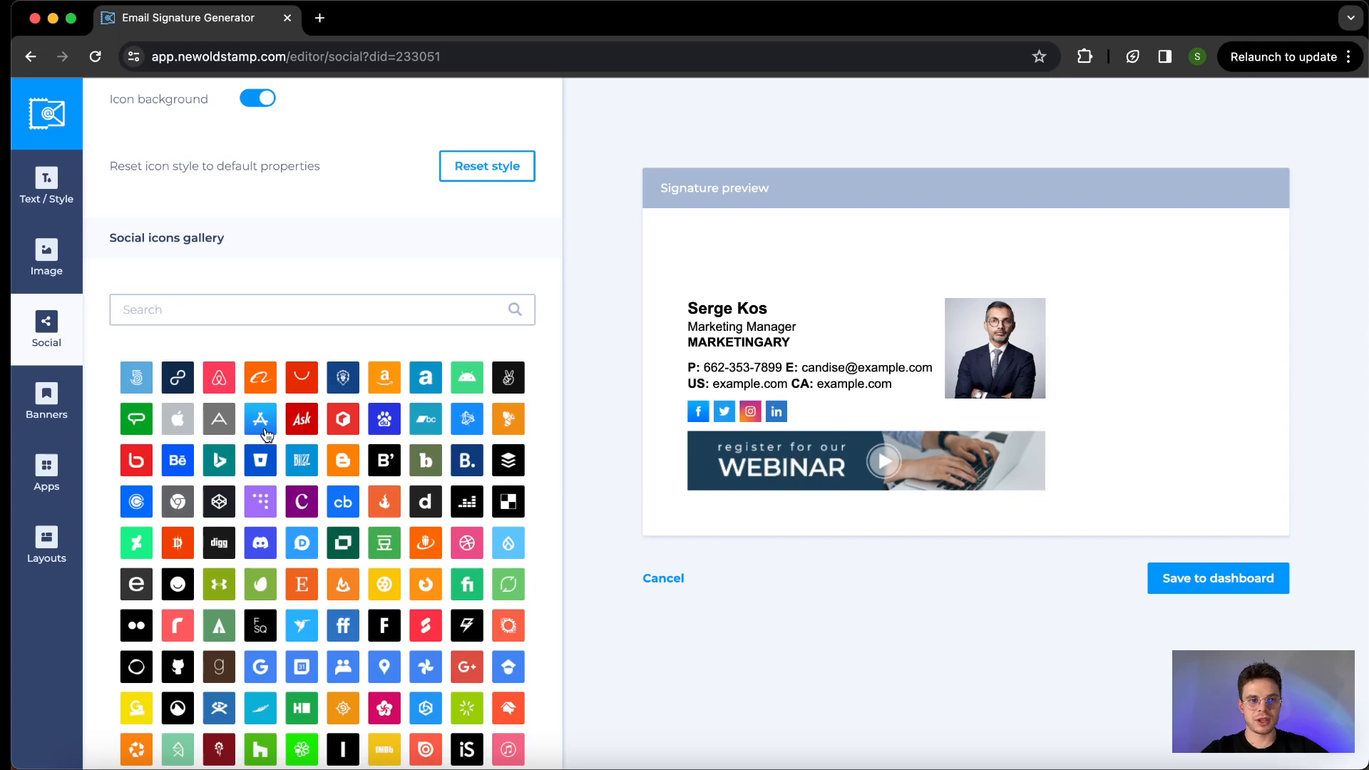
- Set the color of the social icons to dark blue 244E68, matching the webinar banner
scroll(305, 468, up, 8)
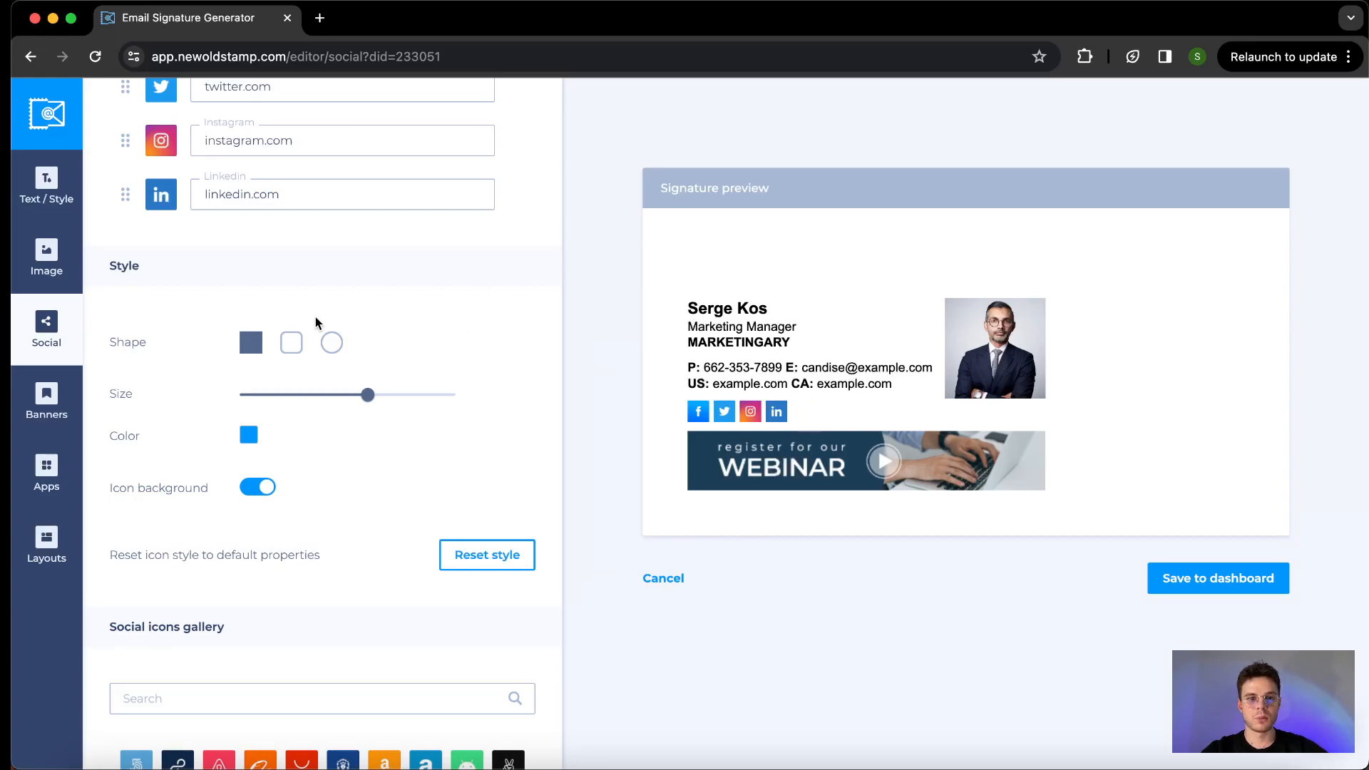
click(249, 436)
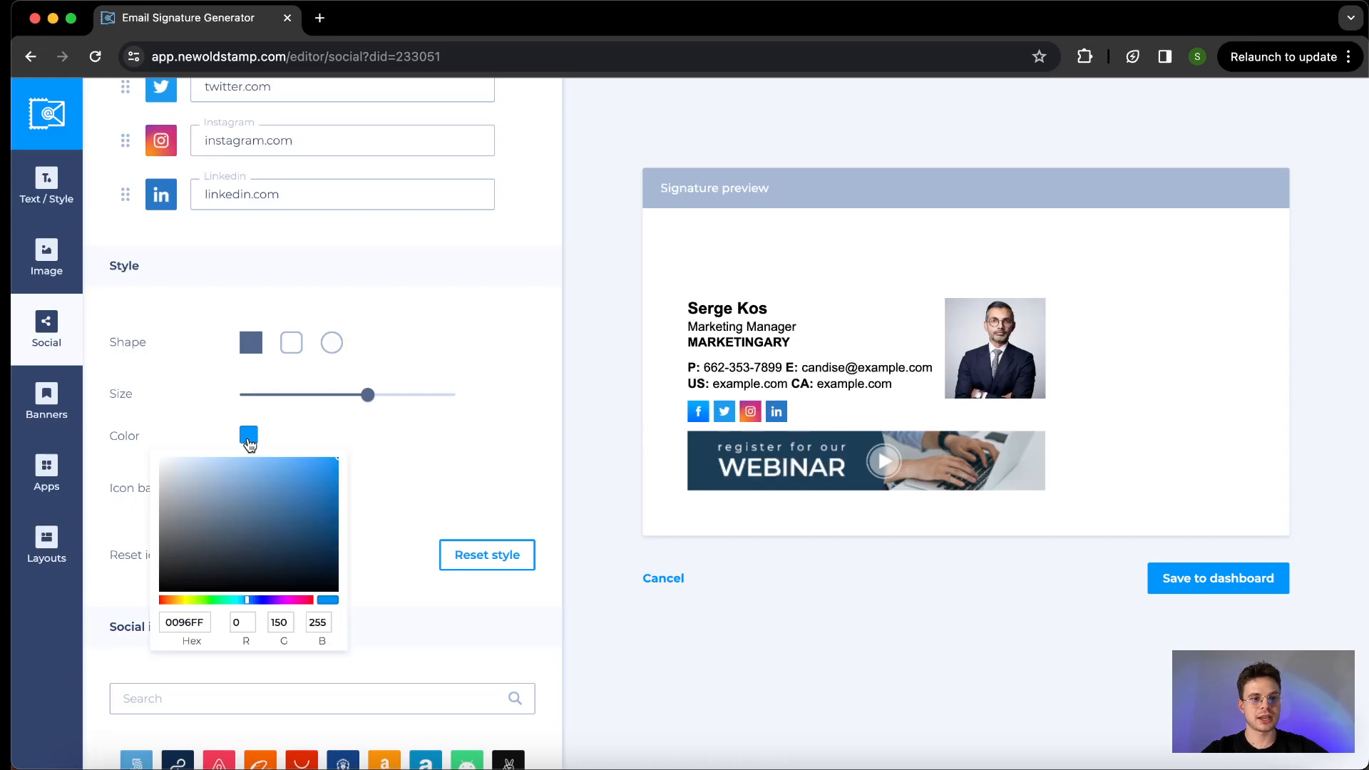
drag(266, 480, 276, 537)
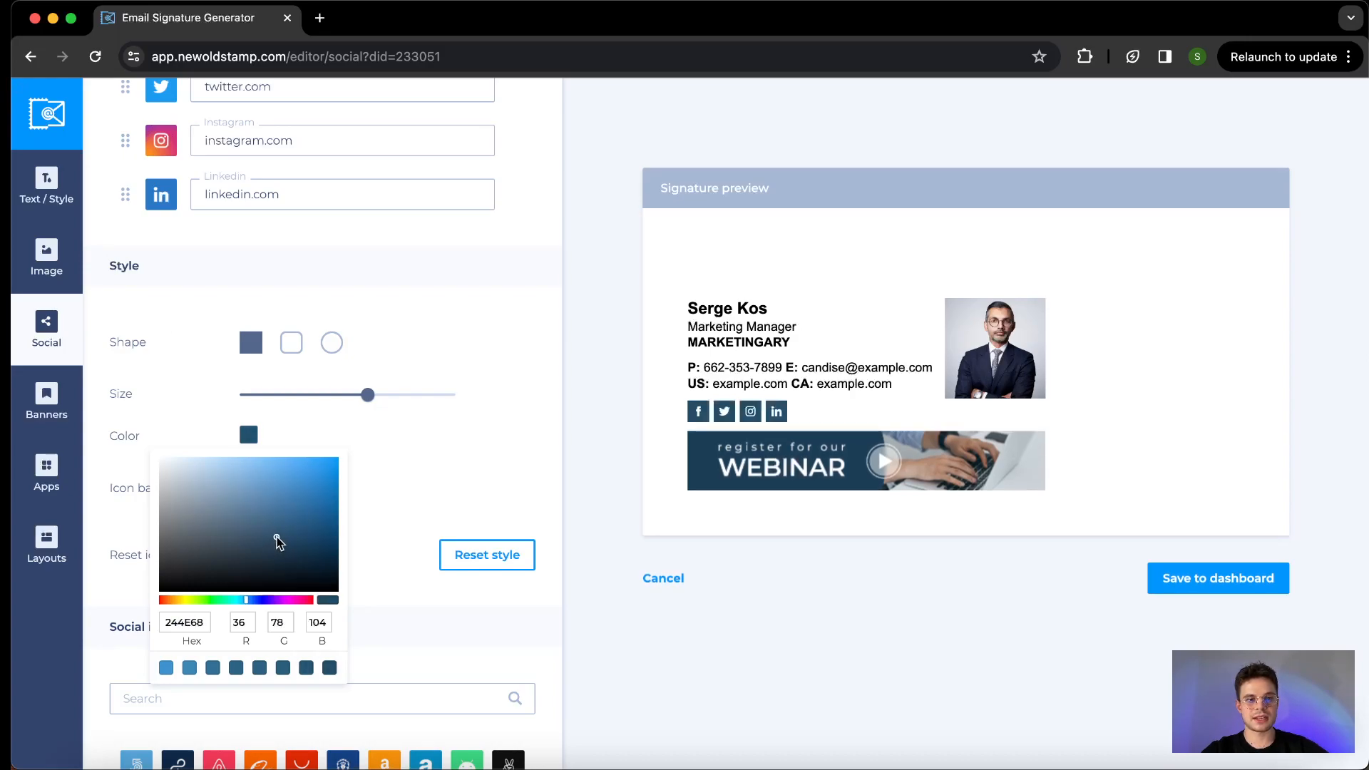
click(518, 358)
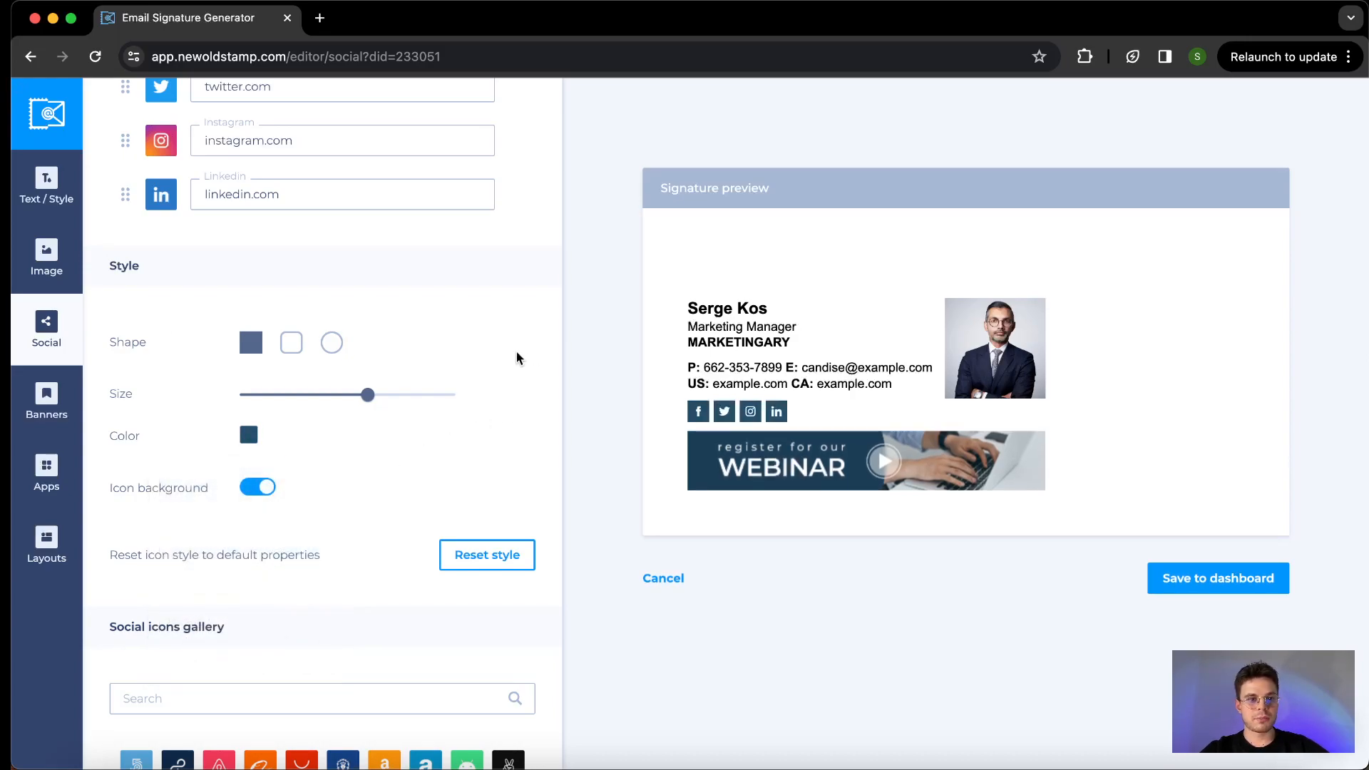
- Try the rounded and circular shapes on the social icons and return them to square
click(283, 343)
click(331, 343)
click(253, 352)
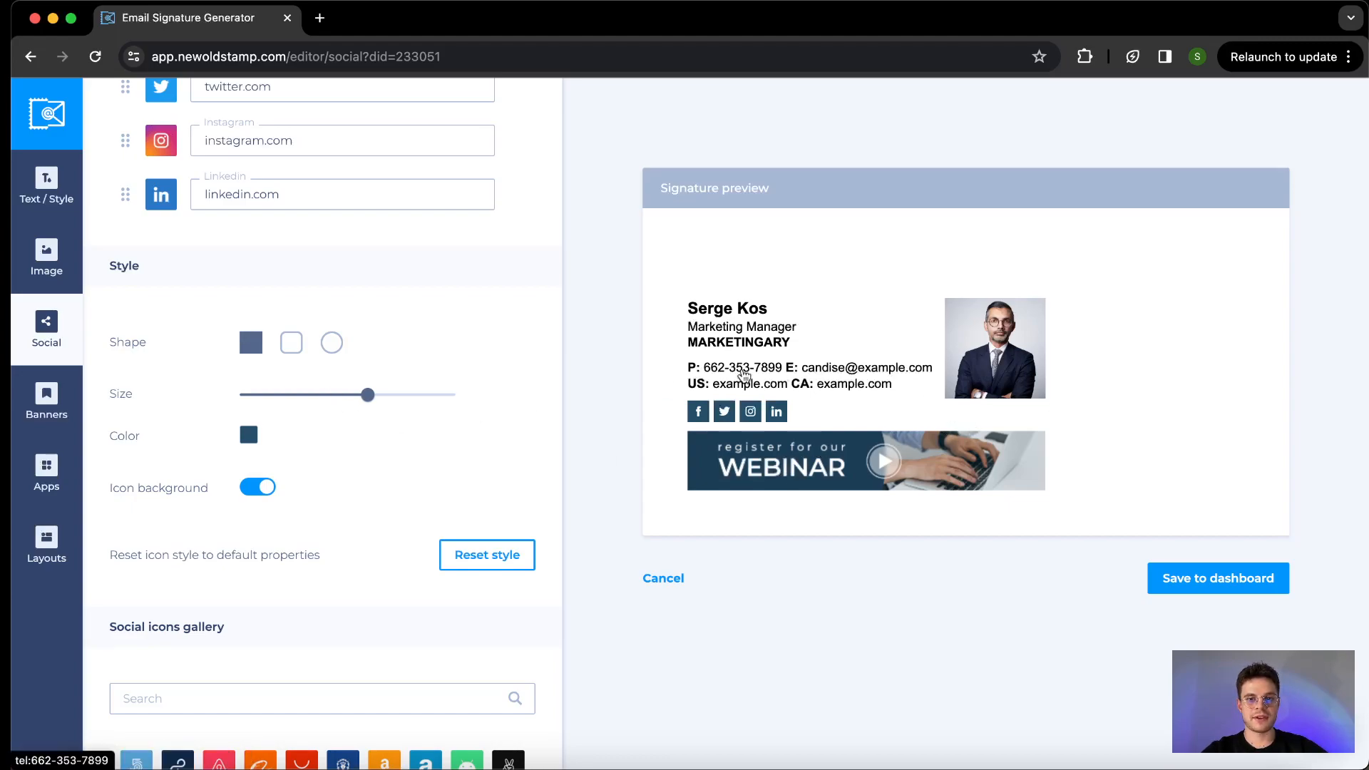
- Try the social icons without their background and turn the icon background on again
scroll(350, 443, down, 3)
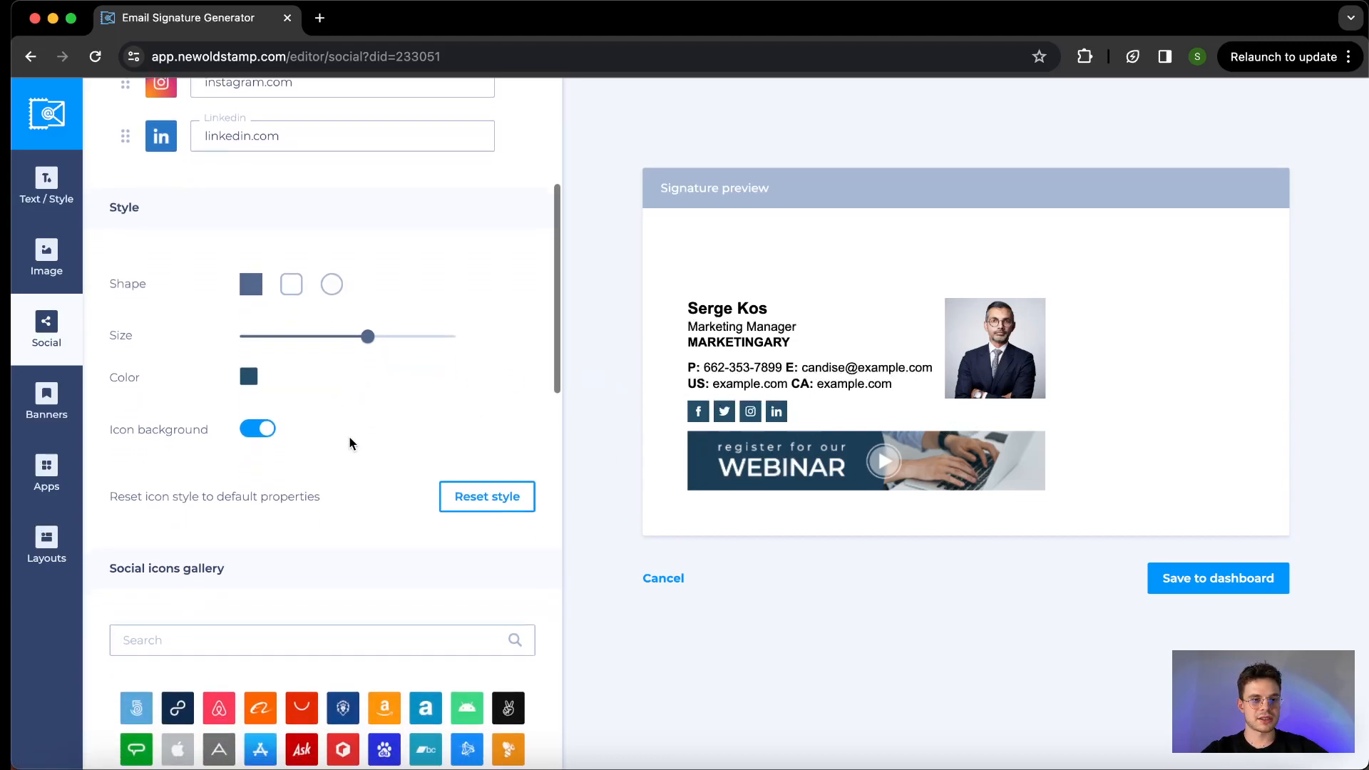
click(268, 401)
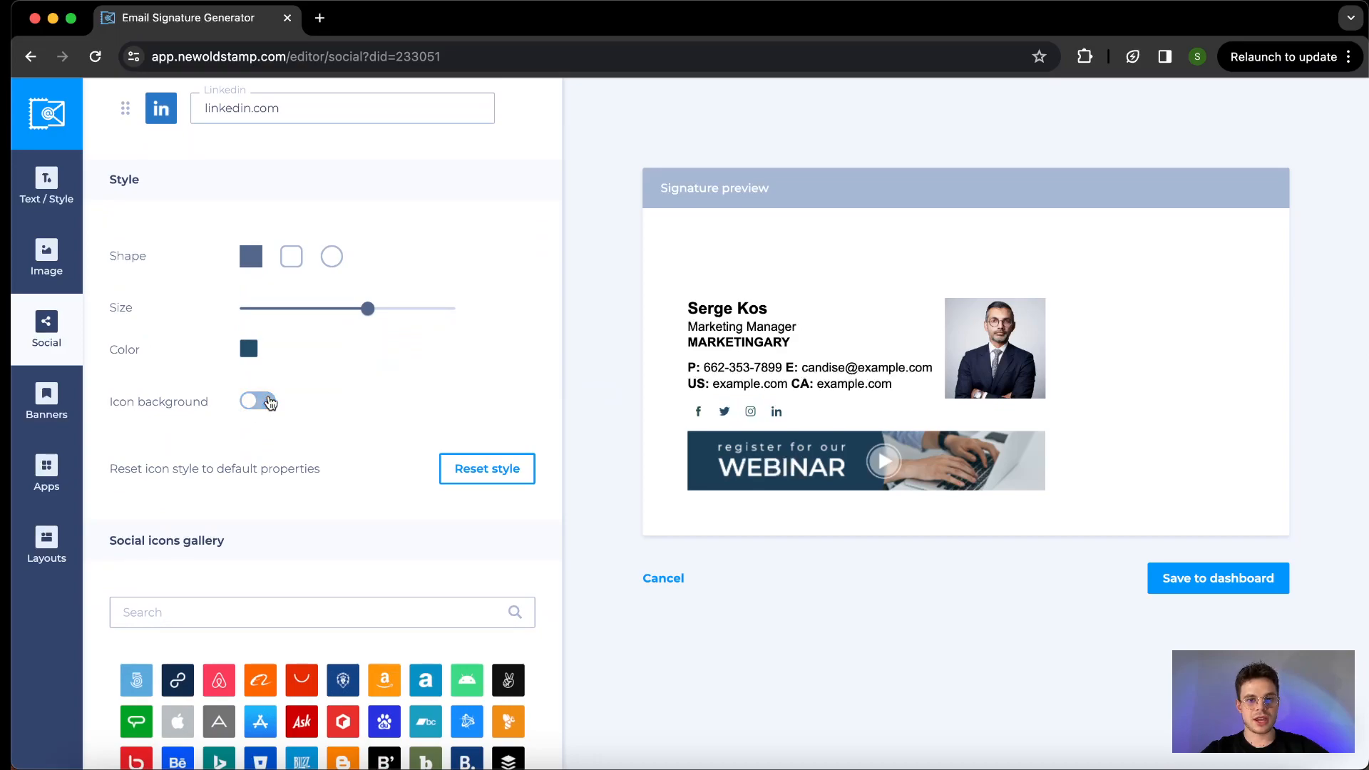
click(268, 401)
scroll(270, 403, down, 2)
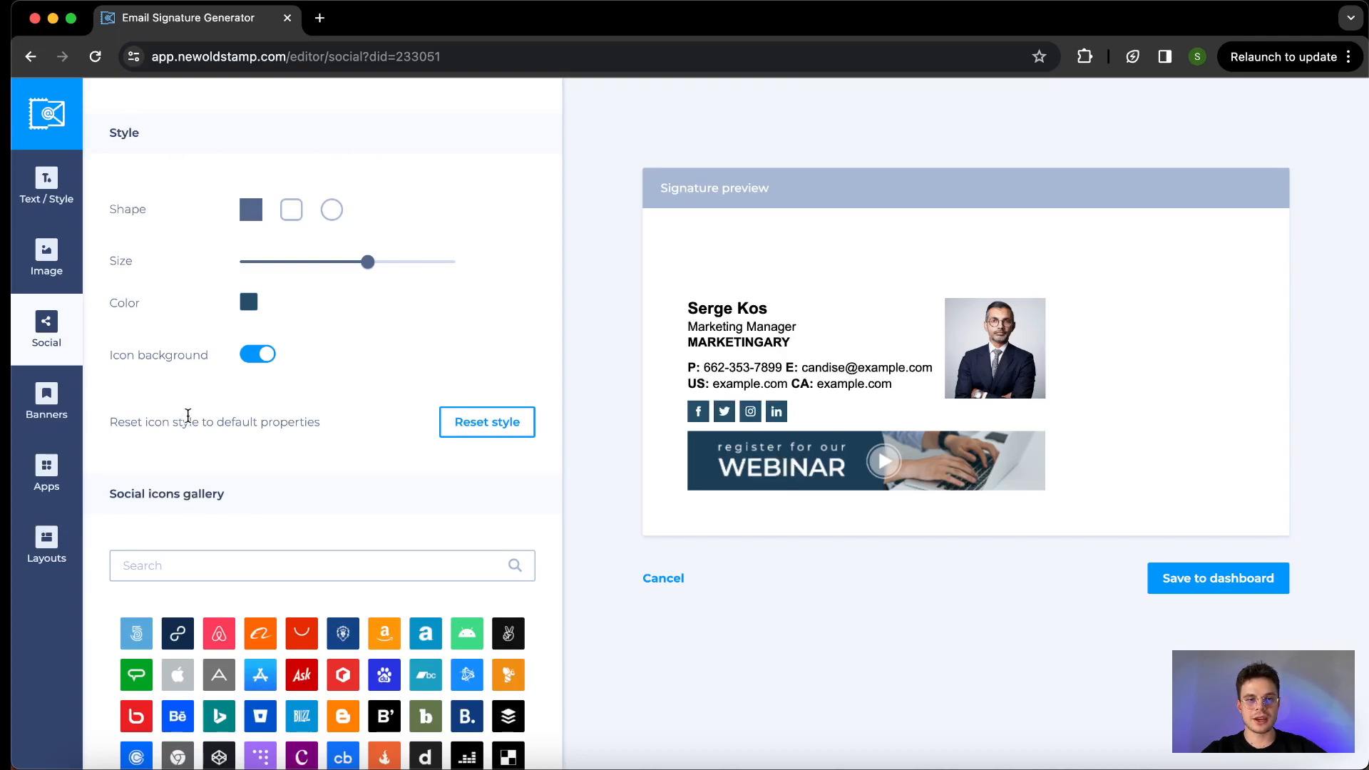
scroll(192, 388, down, 1)
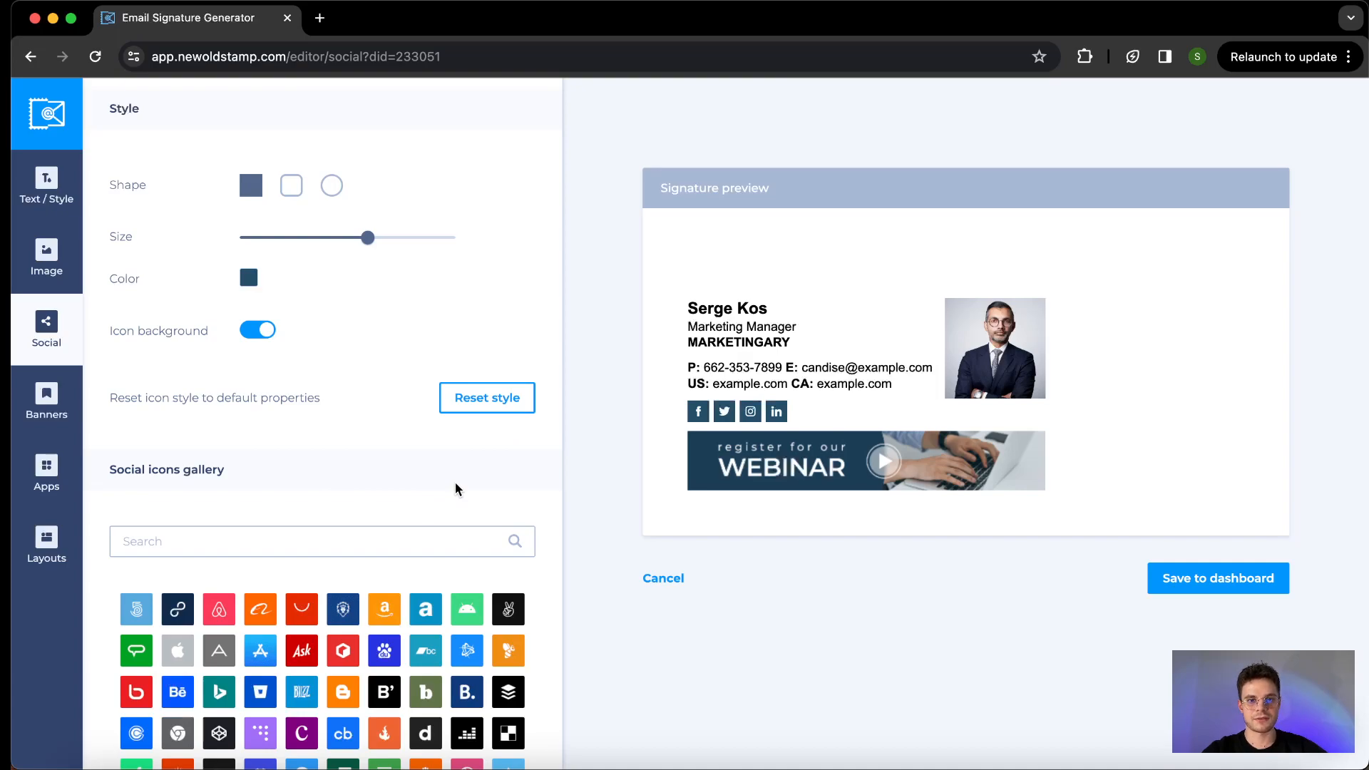
- Examine the social icons gallery and the signature banner's image, shape, size and mandatory link settings
scroll(327, 415, down, 5)
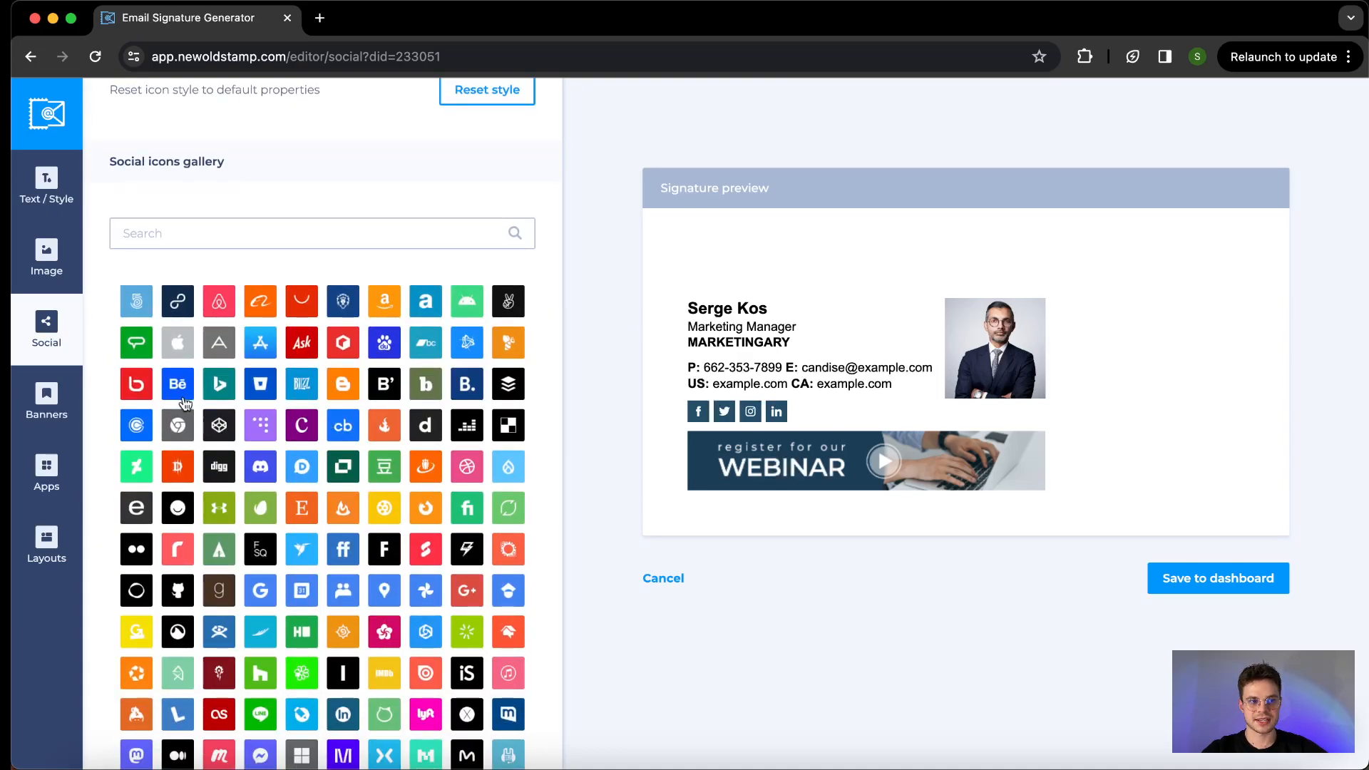
scroll(201, 356, up, 2)
click(44, 412)
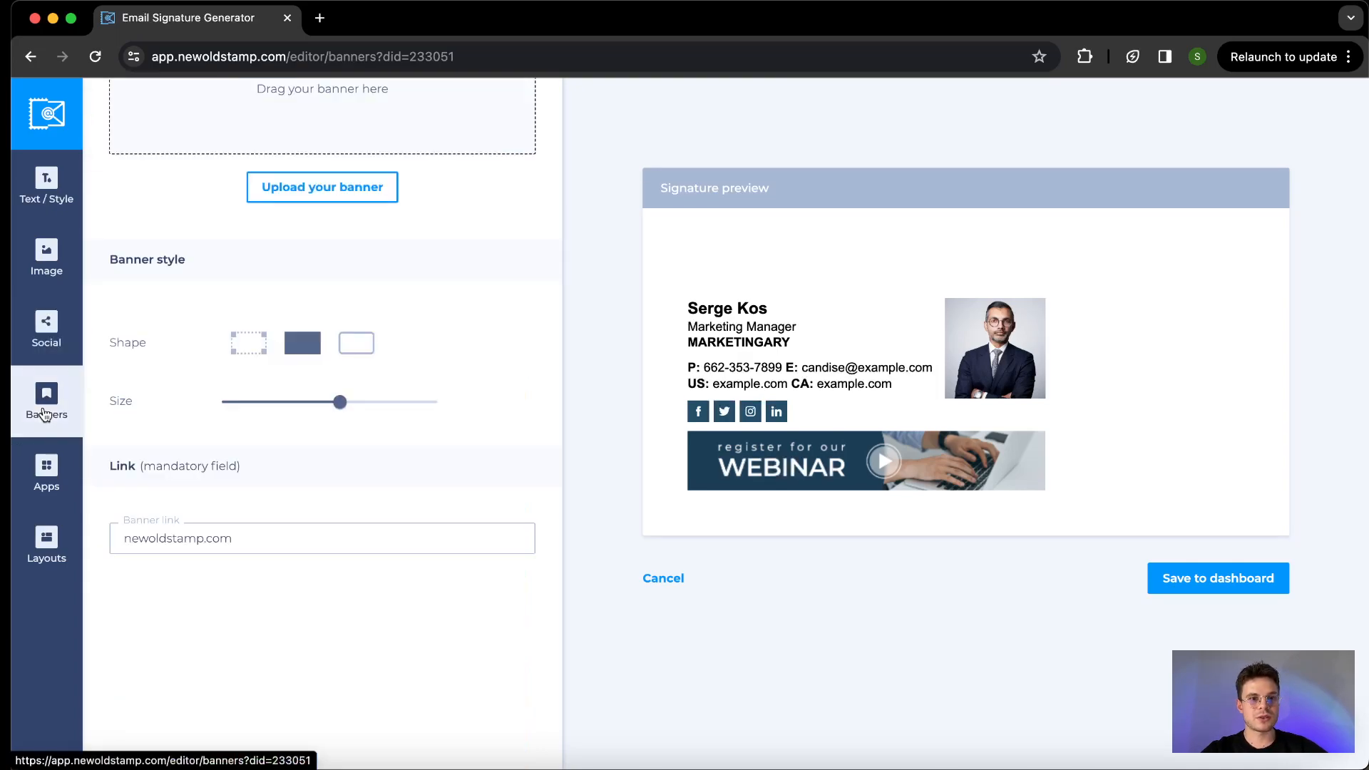
scroll(128, 361, up, 3)
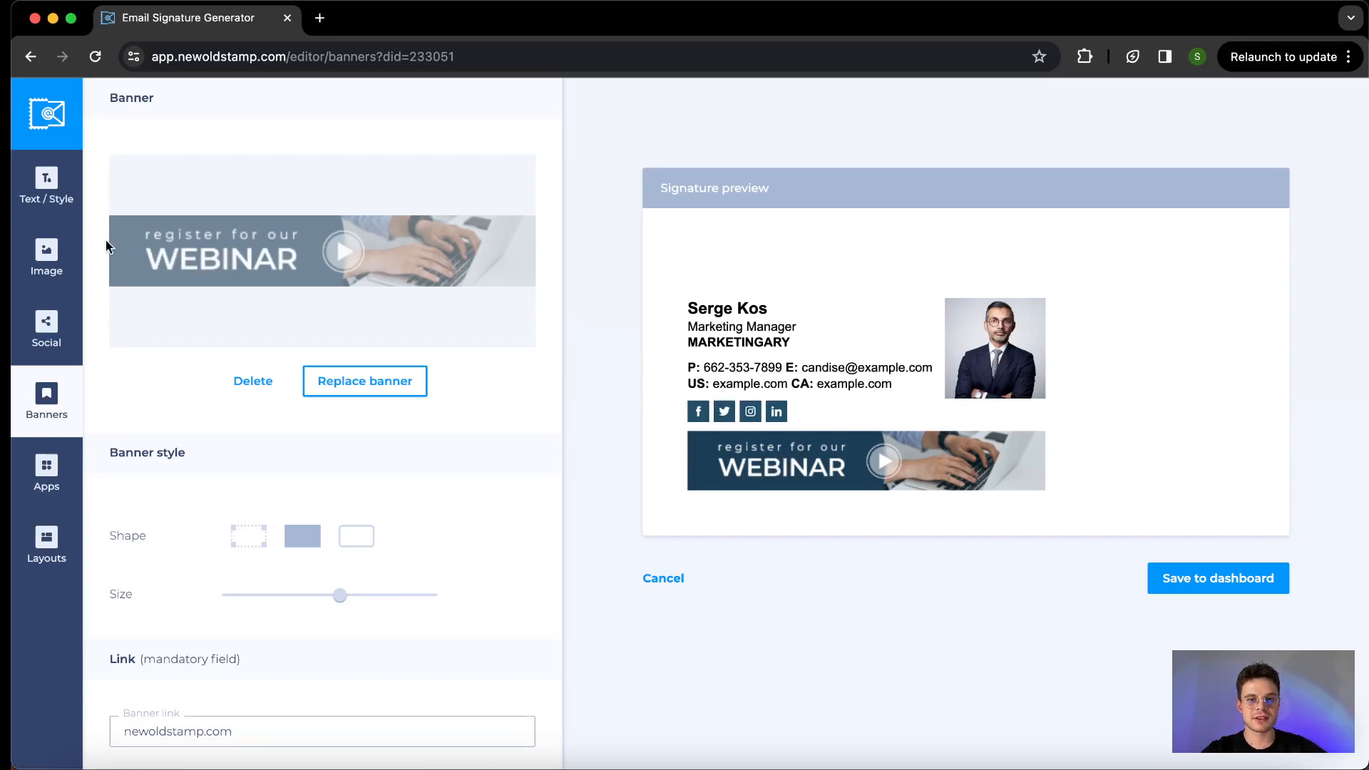
scroll(122, 312, down, 1)
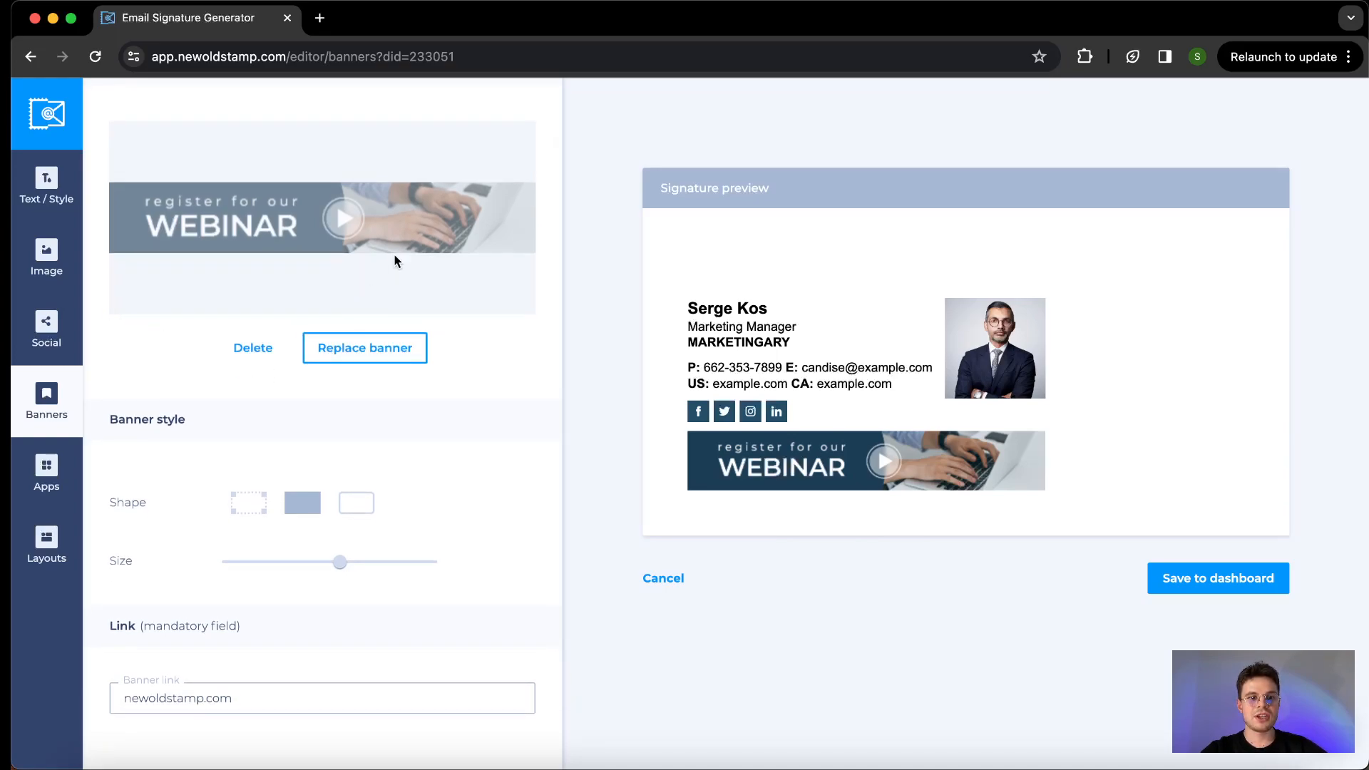
scroll(395, 251, up, 1)
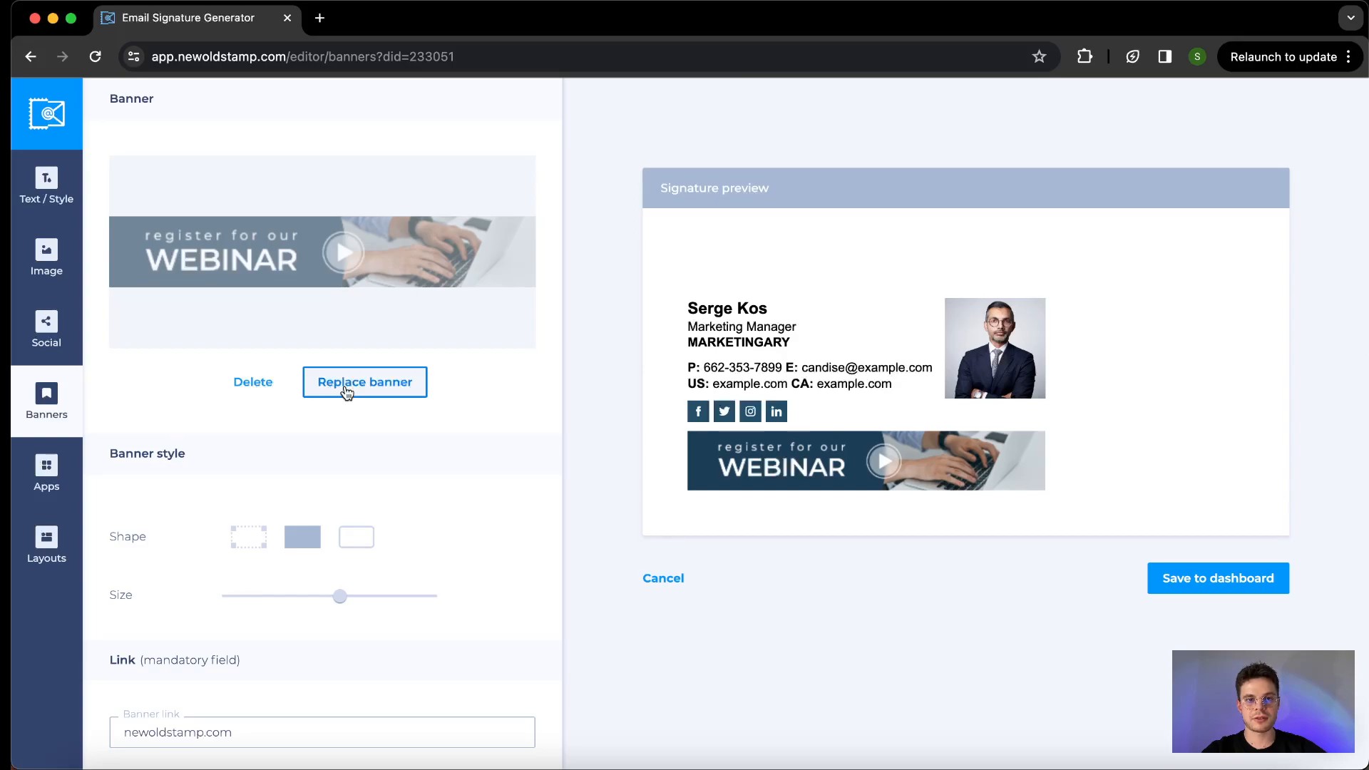
scroll(345, 390, down, 3)
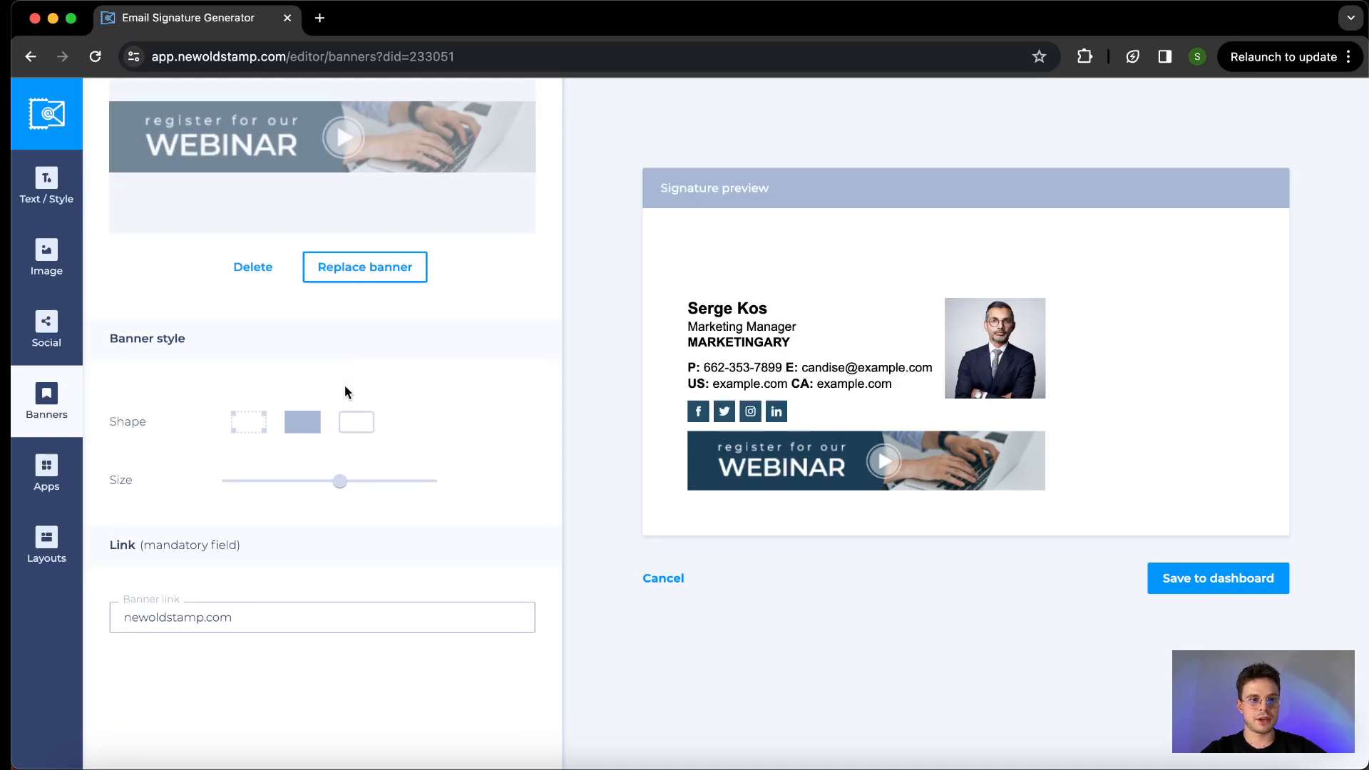
scroll(194, 345, down, 2)
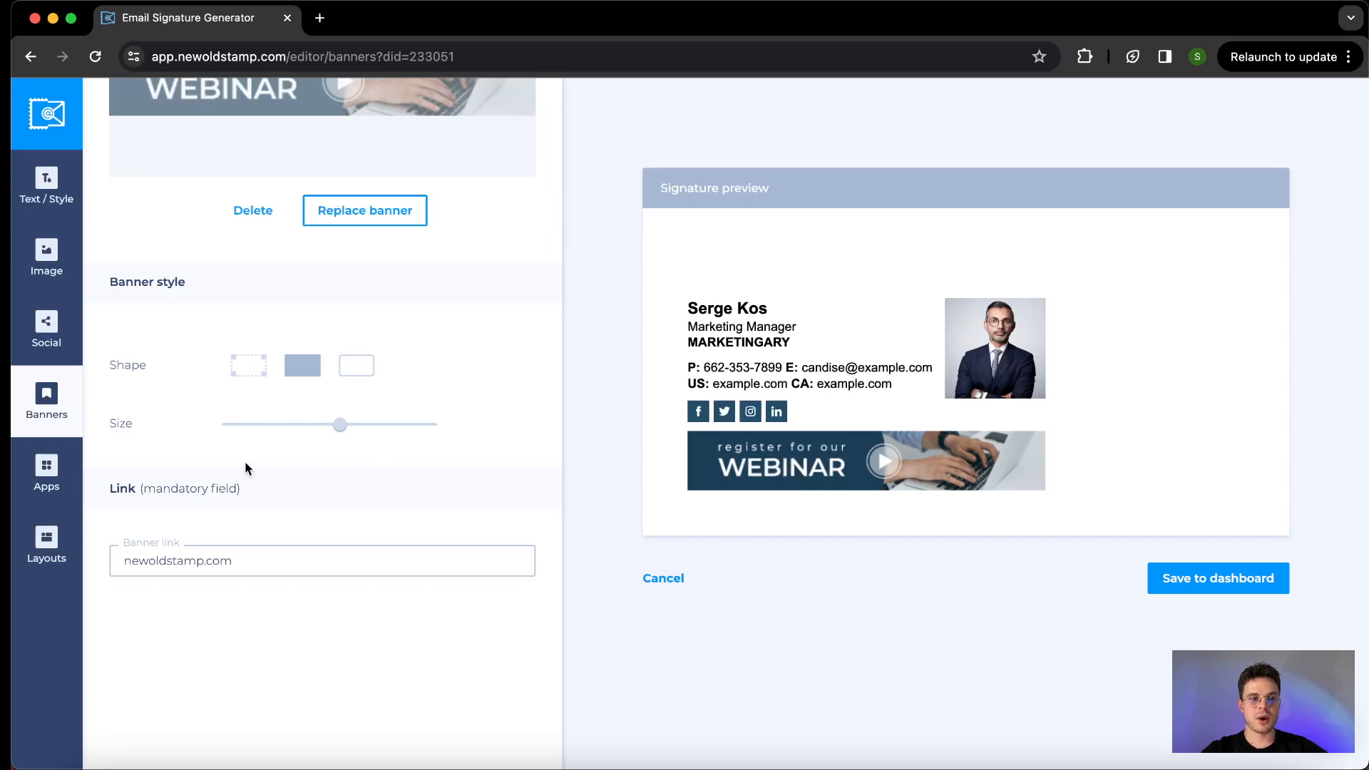
scroll(245, 462, down, 1)
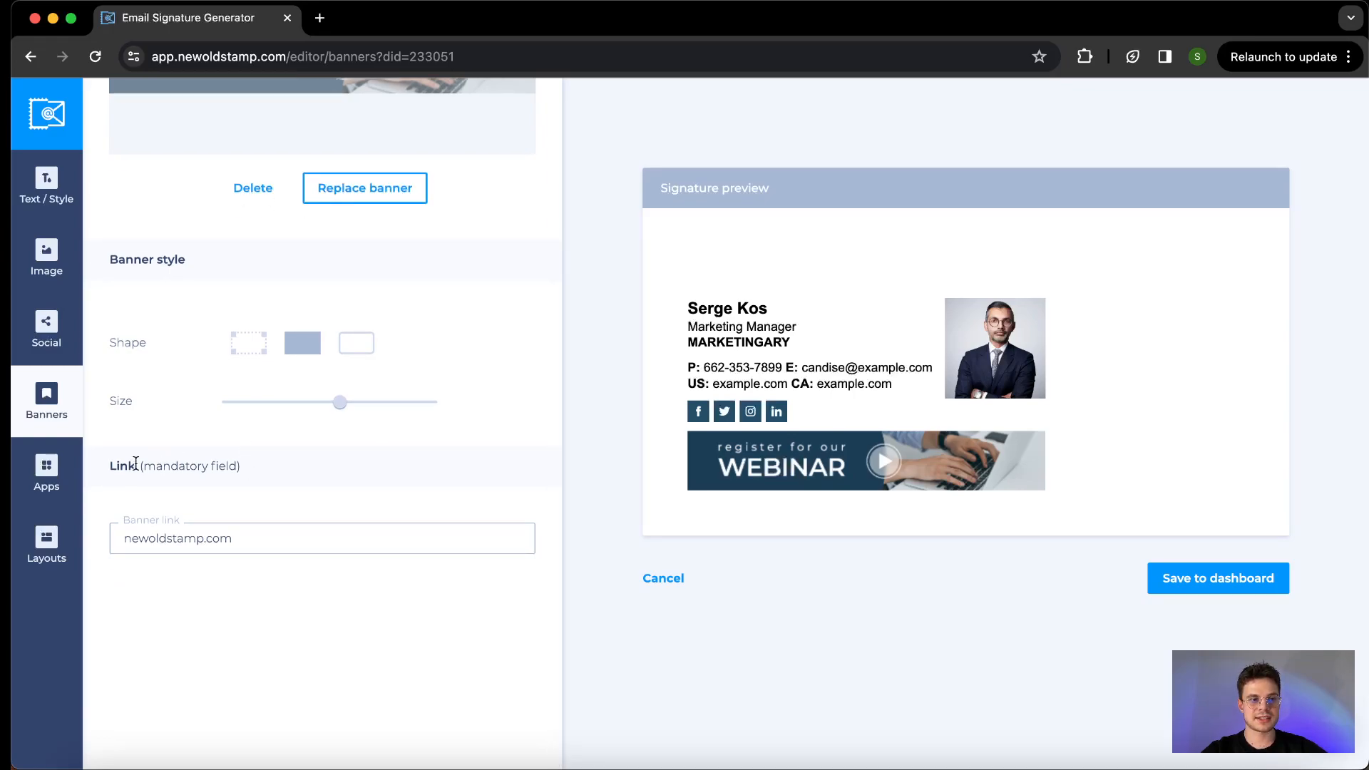
drag(119, 462, 229, 461)
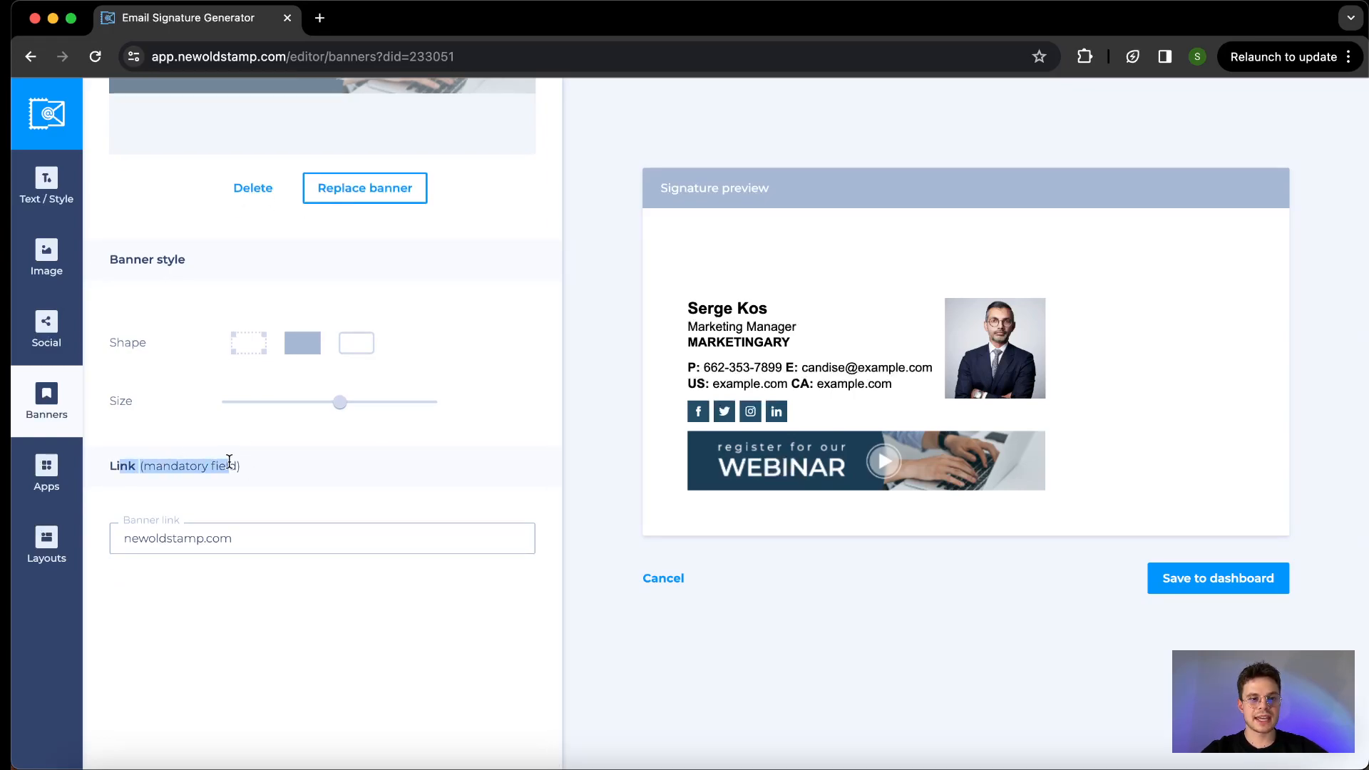
click(229, 461)
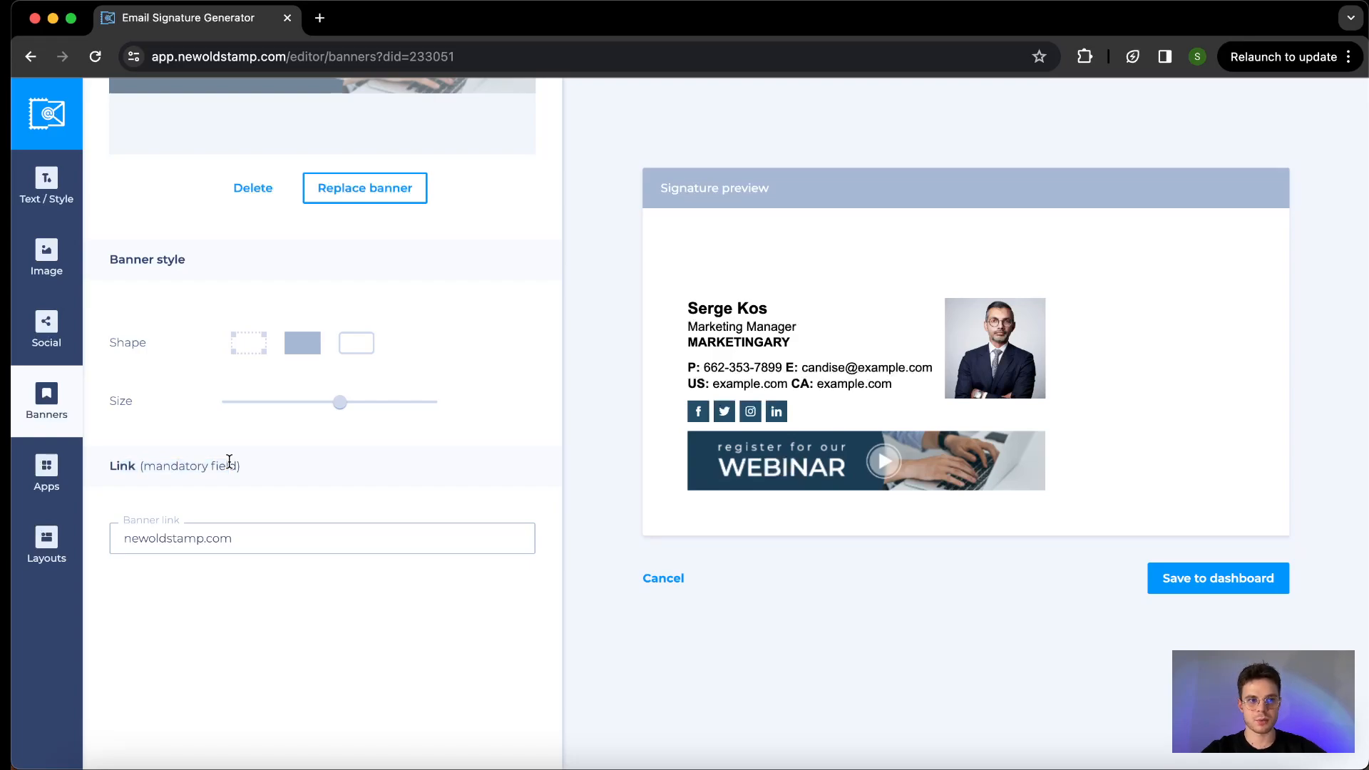
scroll(228, 461, up, 5)
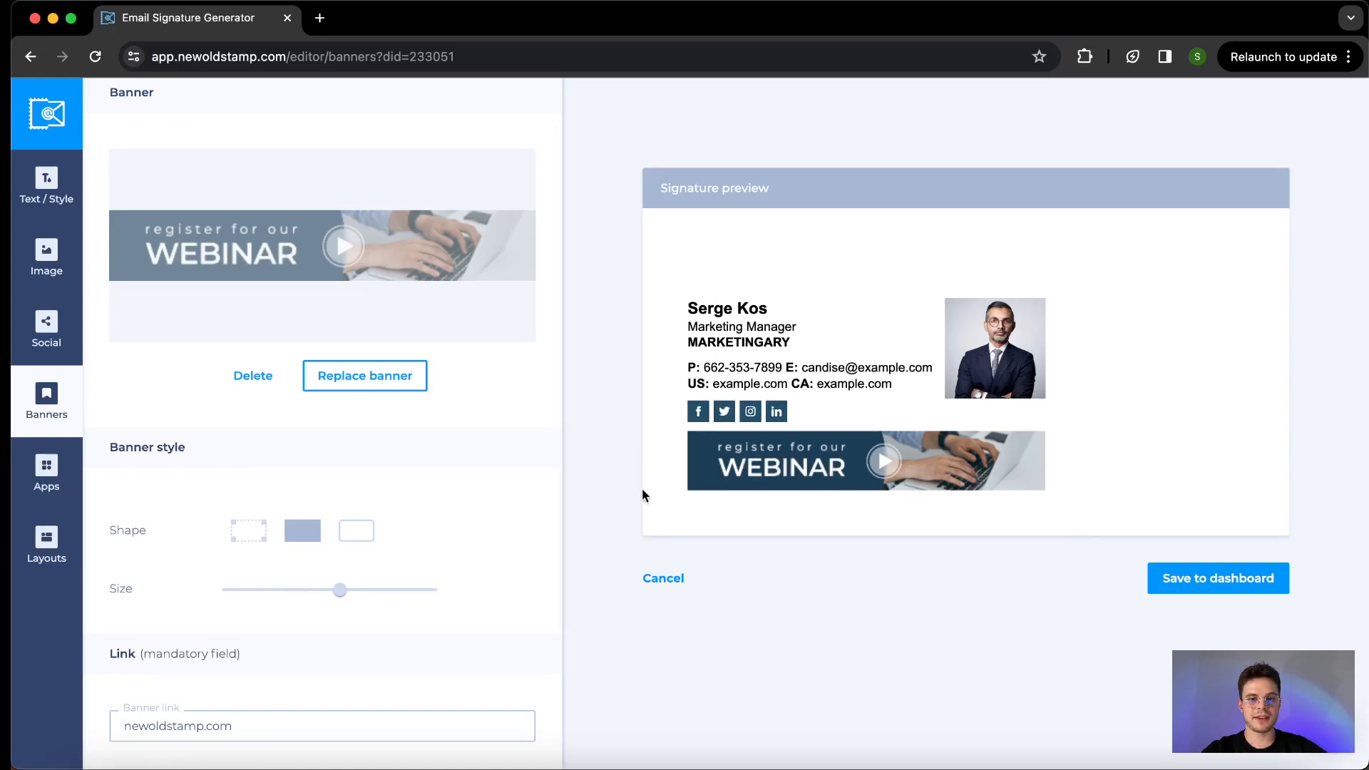
- Examine the text apps, buttons and custom buttons that can be added to the signature
click(34, 472)
scroll(157, 270, down, 1)
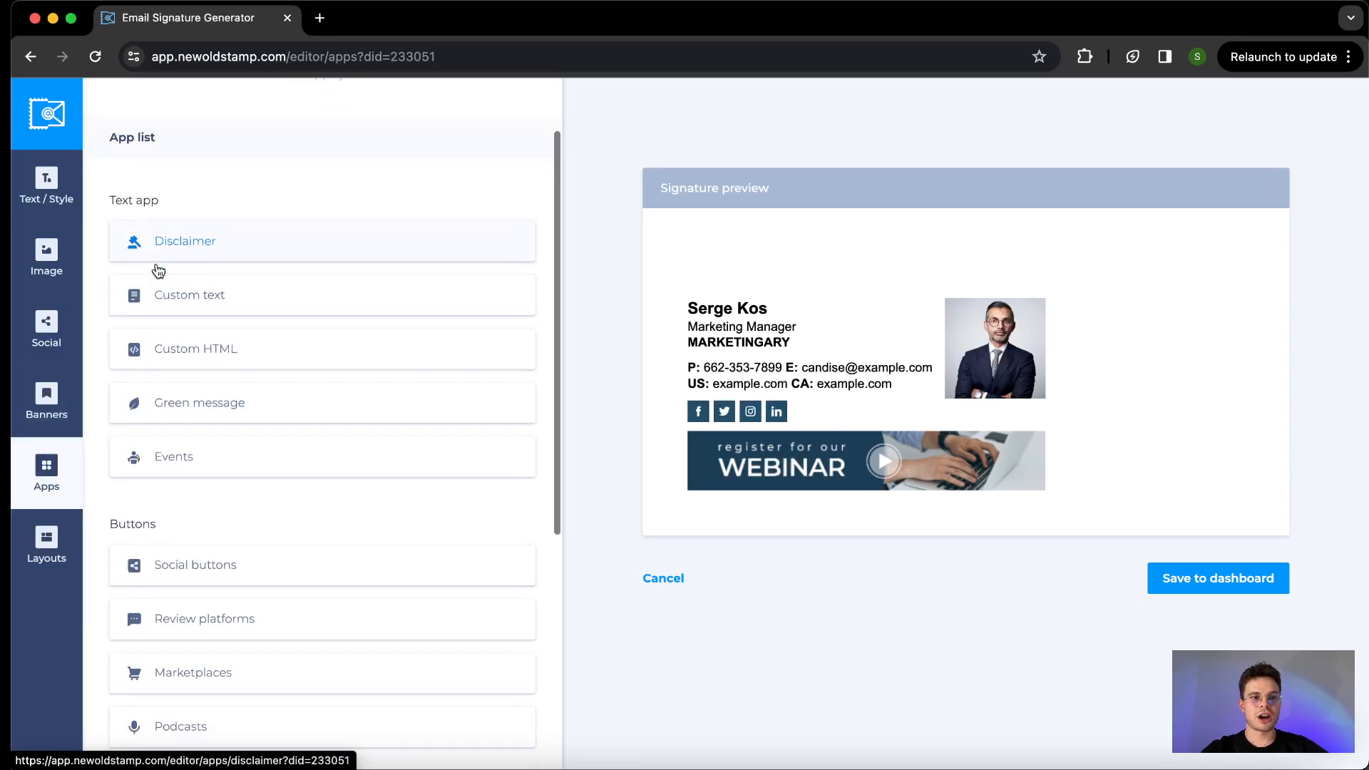
scroll(158, 269, down, 1)
scroll(158, 269, down, 1)
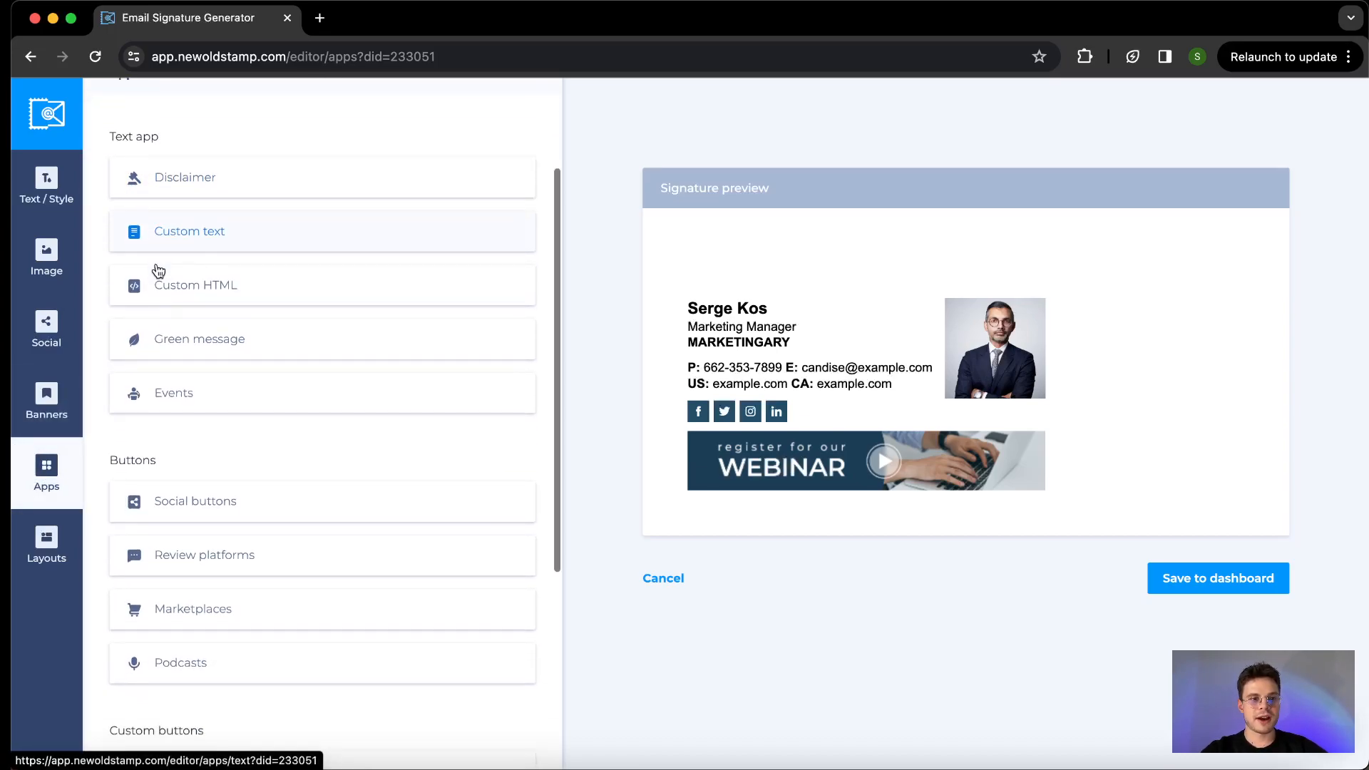
scroll(158, 269, up, 2)
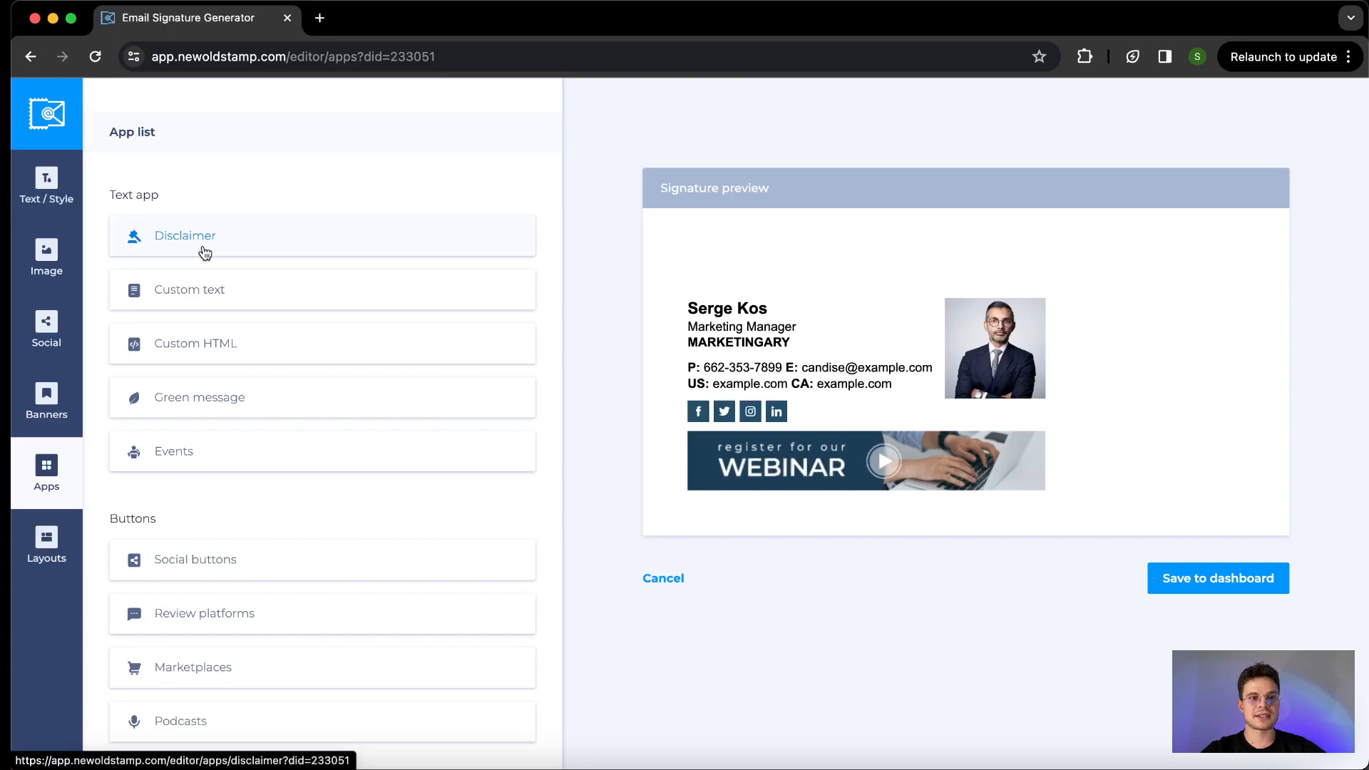
scroll(215, 278, down, 9)
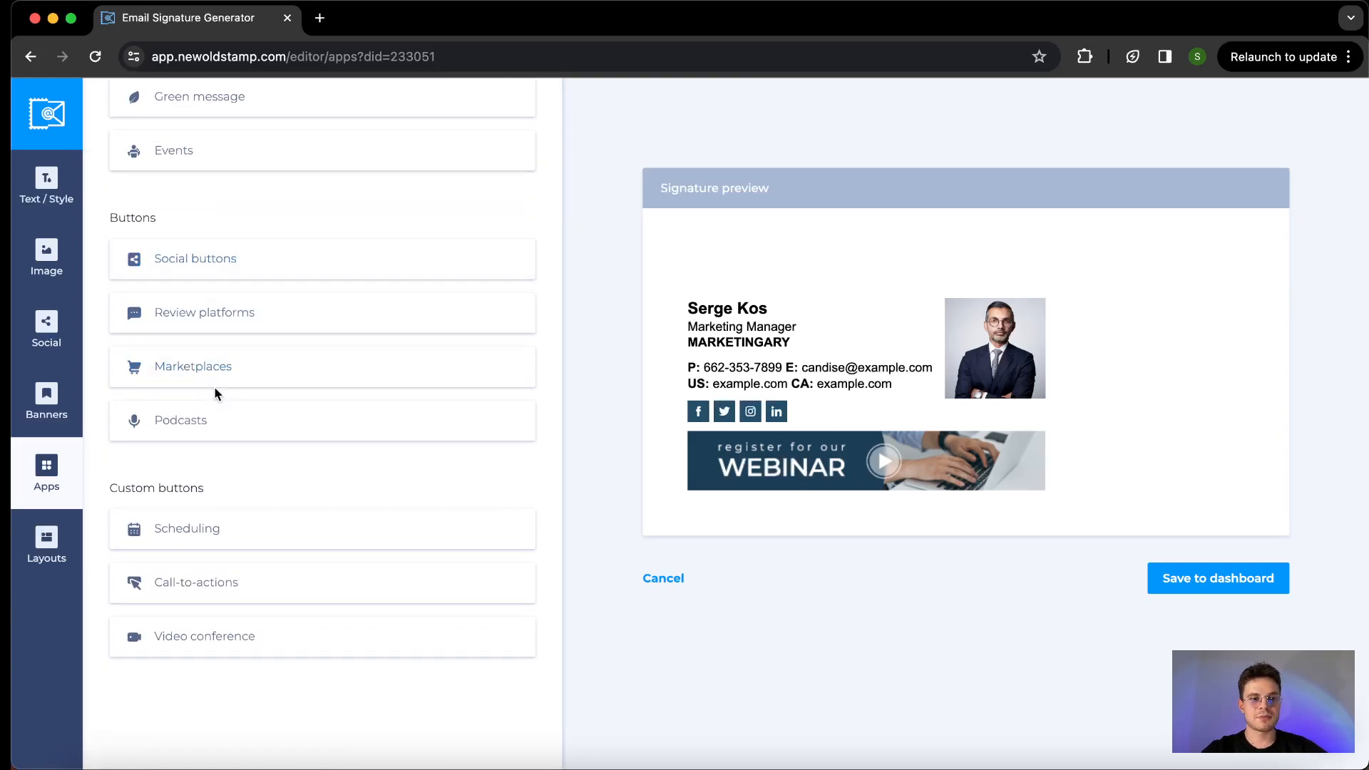
scroll(244, 536, up, 11)
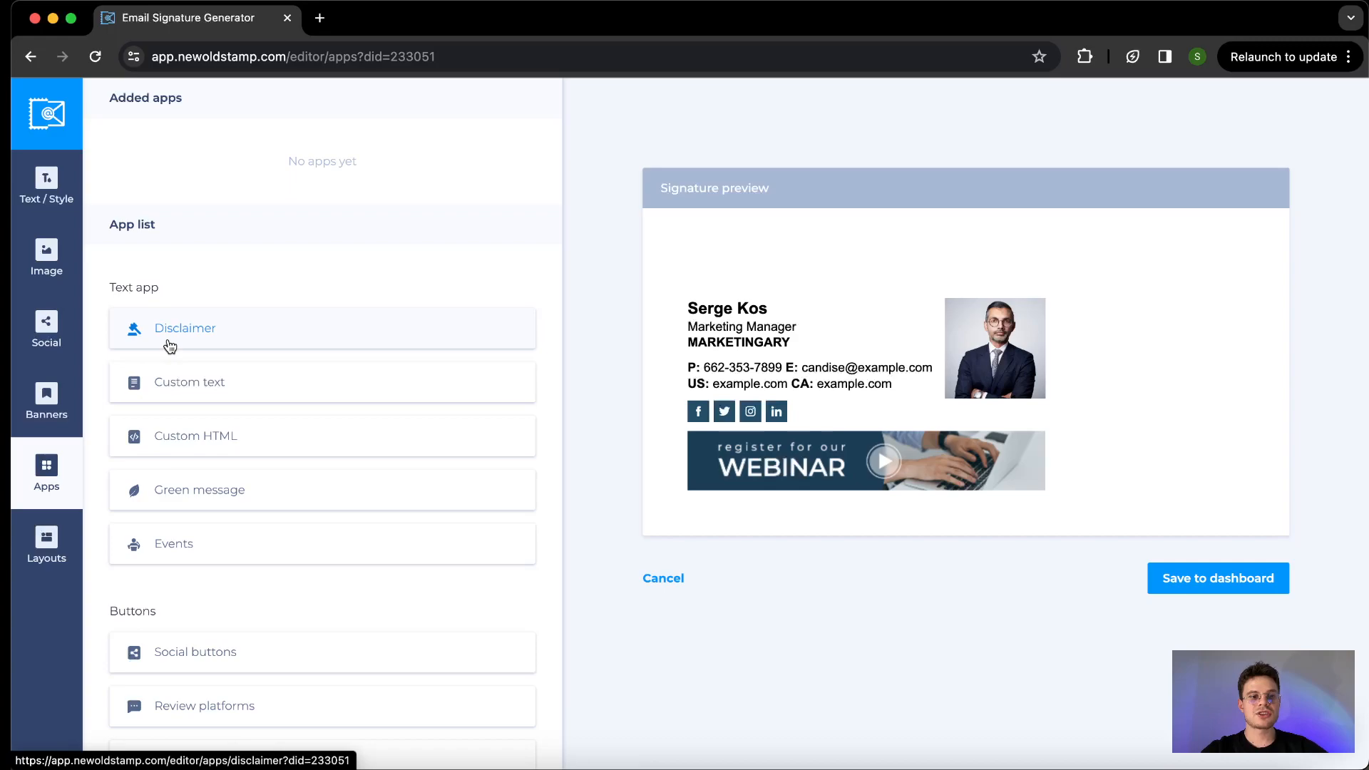
- Try a disclaimer under the banner with the EN_Confidential_2 text and return to the list of apps
click(186, 338)
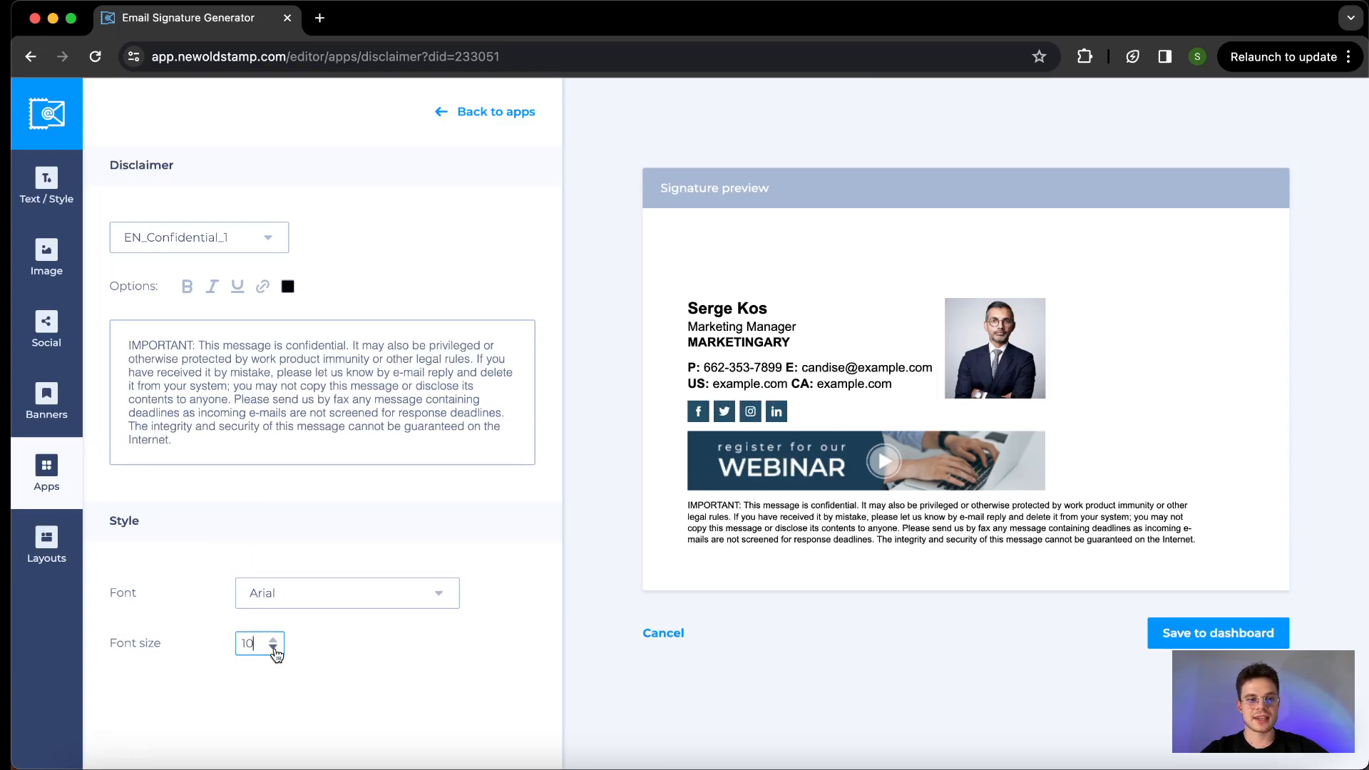
scroll(275, 647, down, 2)
scroll(275, 647, up, 2)
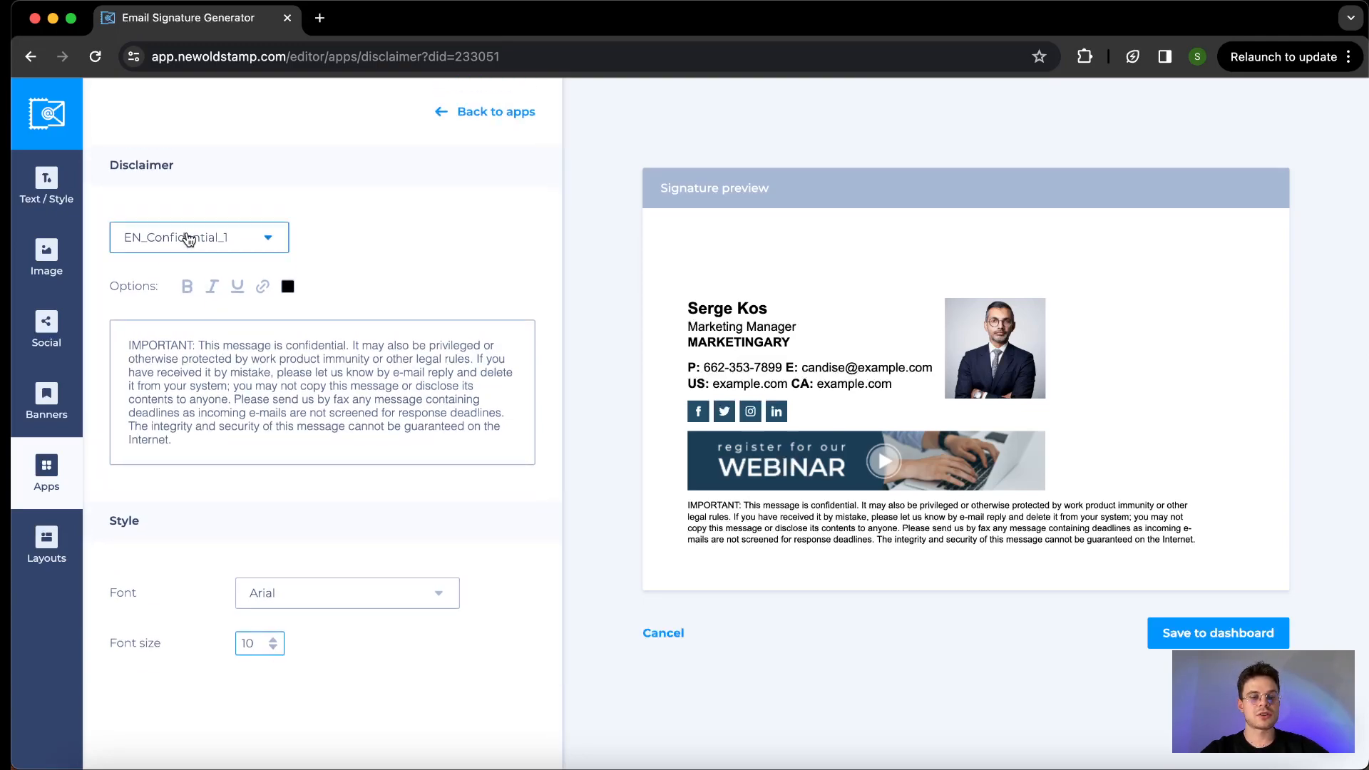
click(189, 239)
click(201, 313)
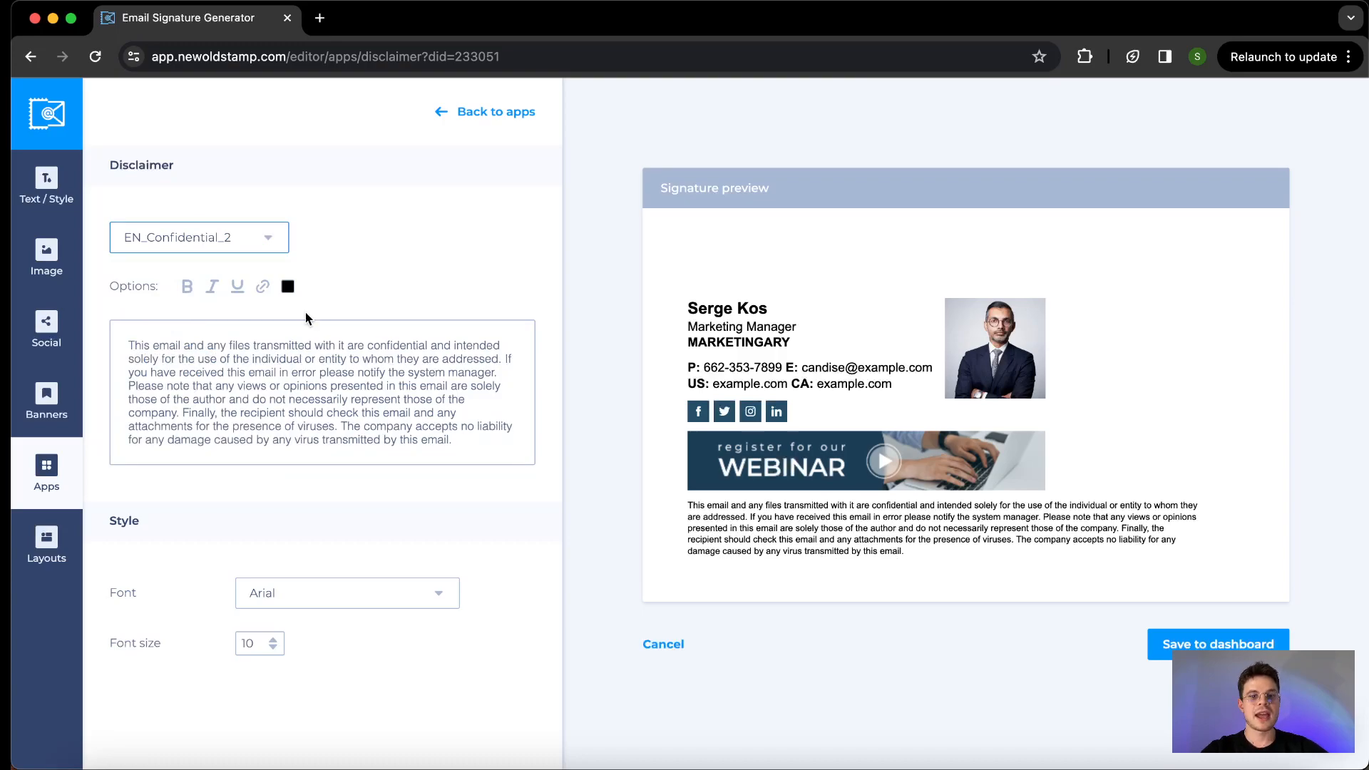
click(444, 114)
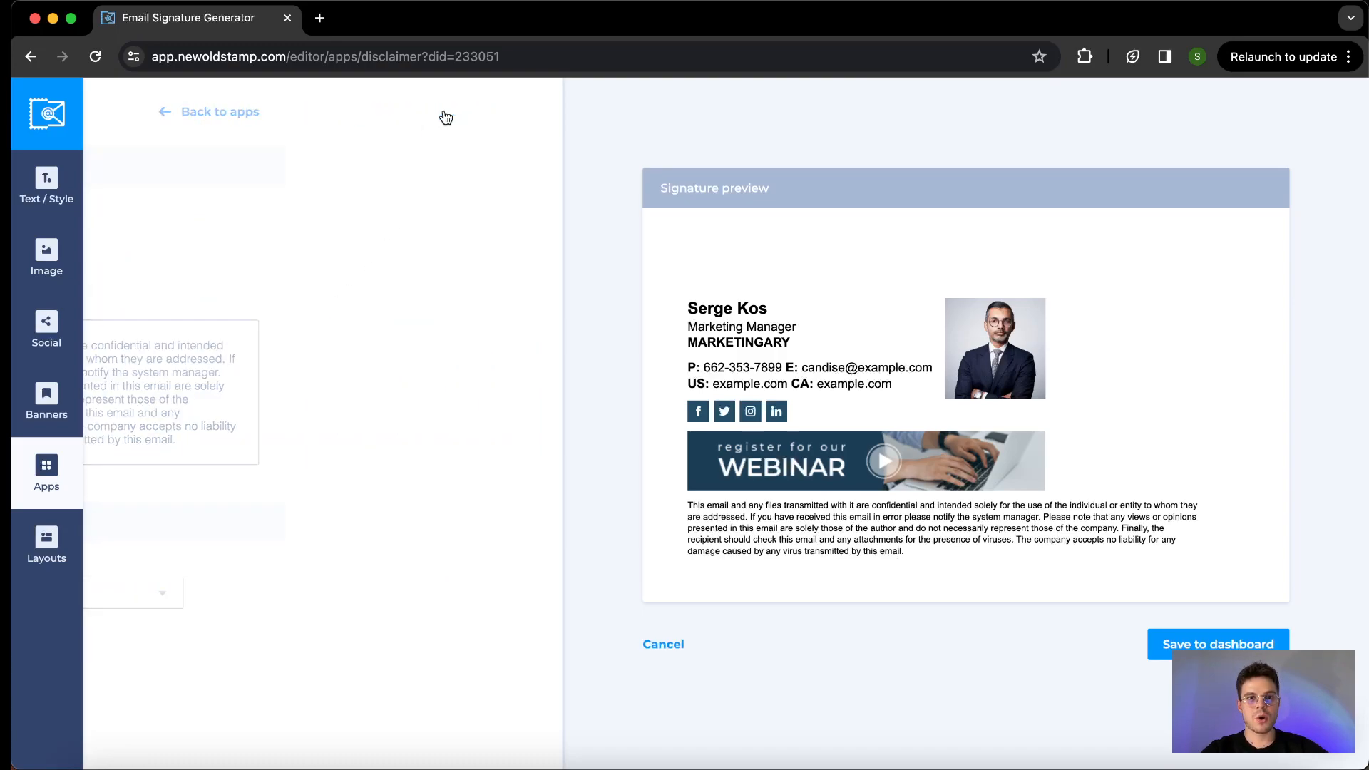
- Delete the disclaimer from the signature's added apps
scroll(404, 335, down, 3)
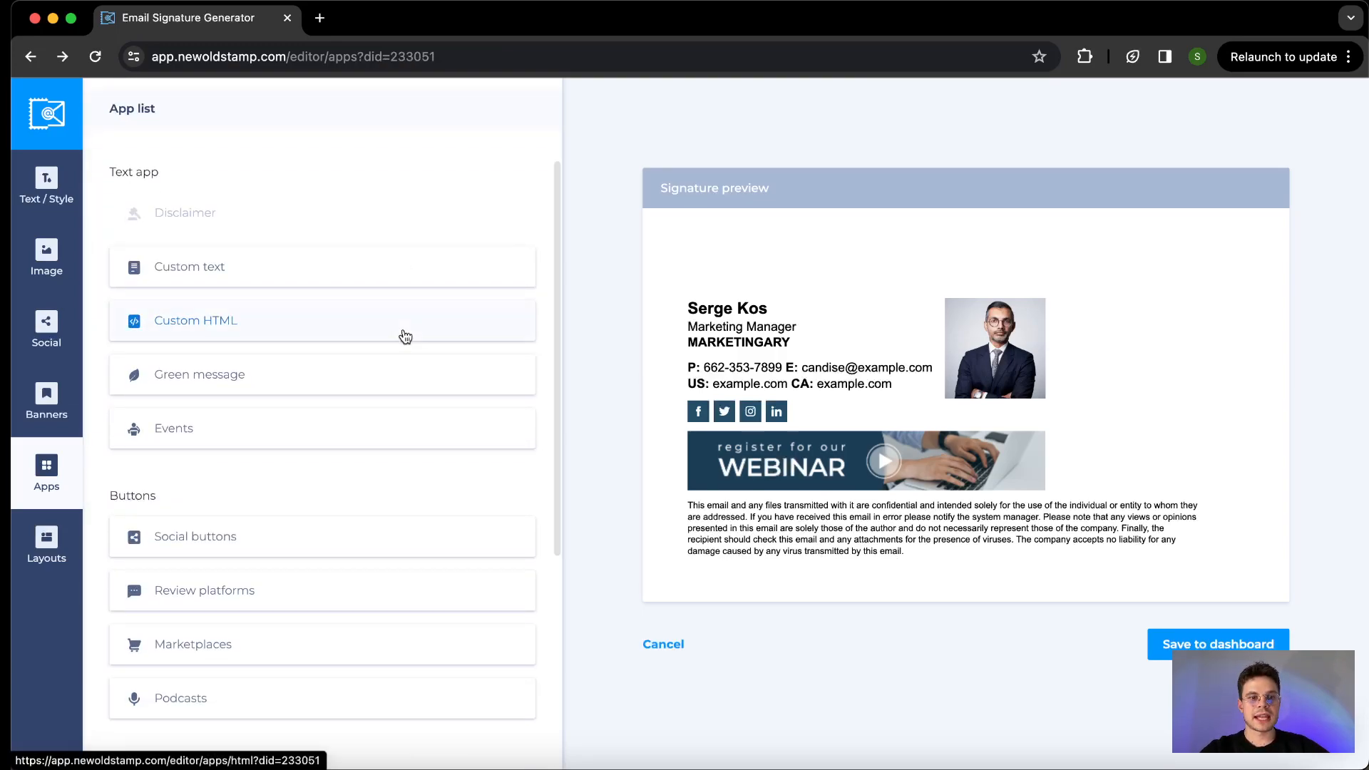
scroll(402, 324, down, 3)
scroll(399, 314, up, 5)
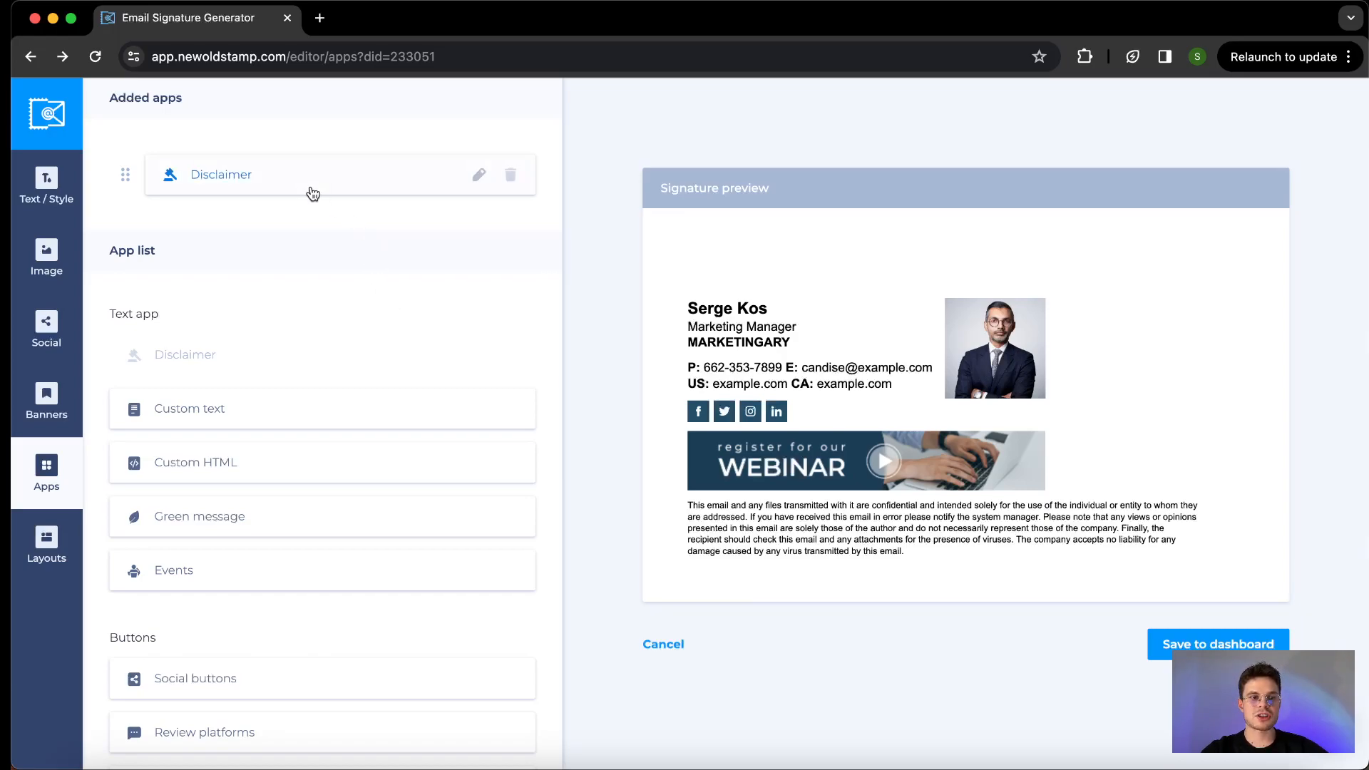
click(512, 175)
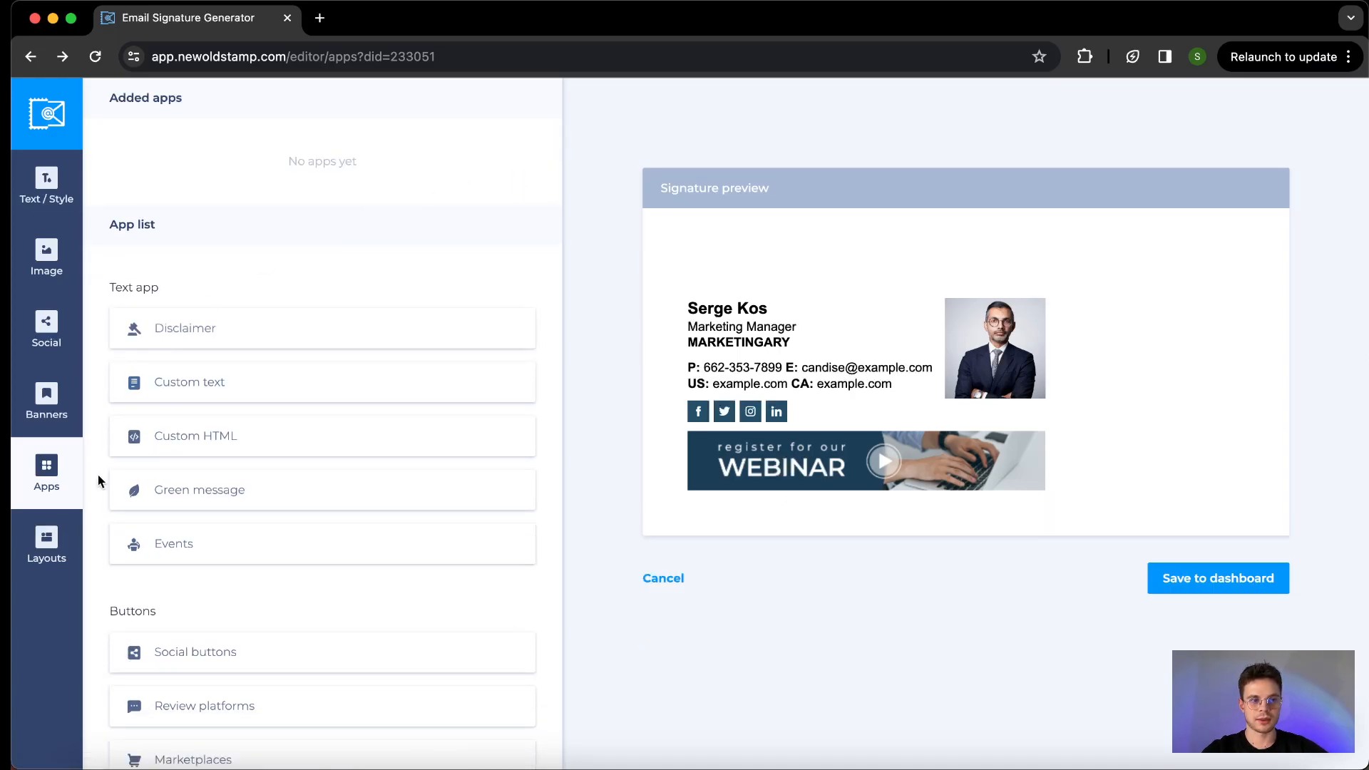
- Examine the available signature layouts, comparing how they arrange the photo, contact details and social icons
click(46, 534)
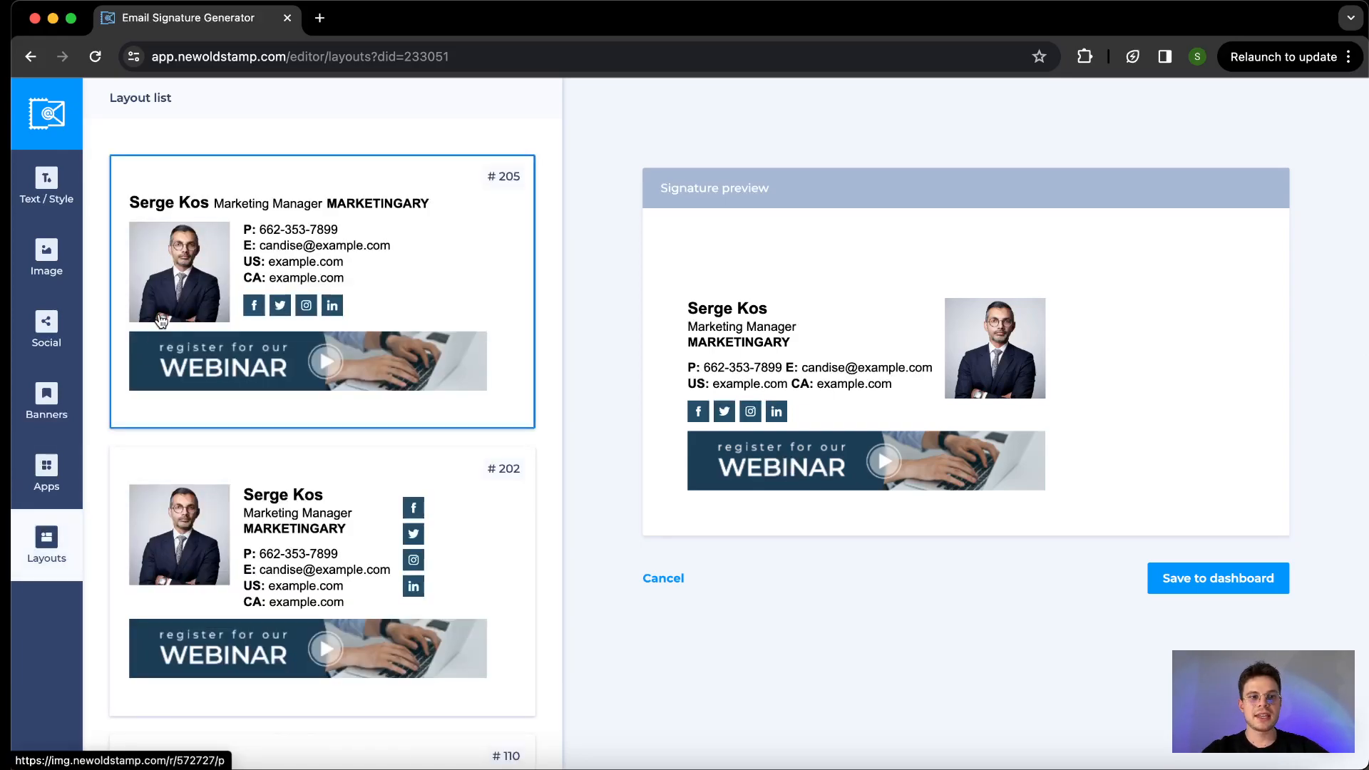
scroll(159, 311, down, 2)
scroll(159, 311, down, 2)
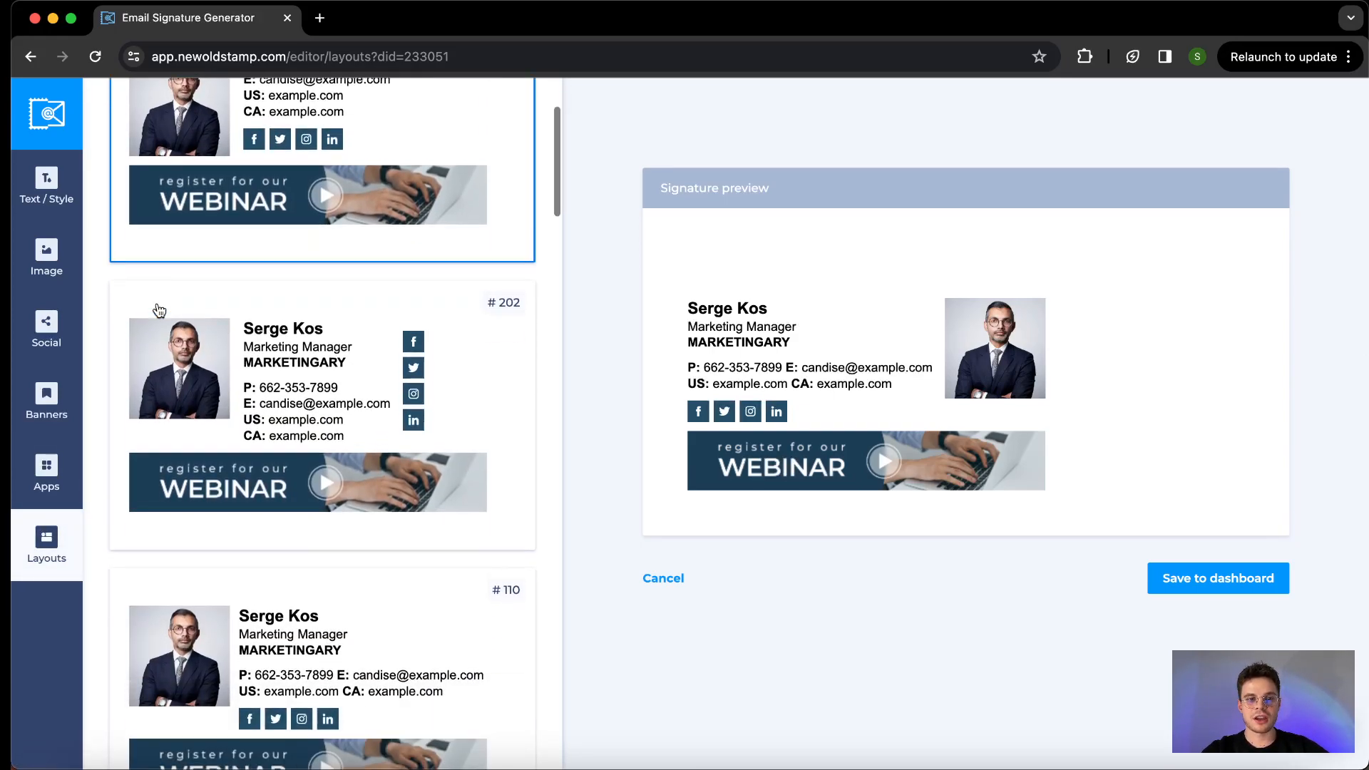
scroll(159, 310, down, 5)
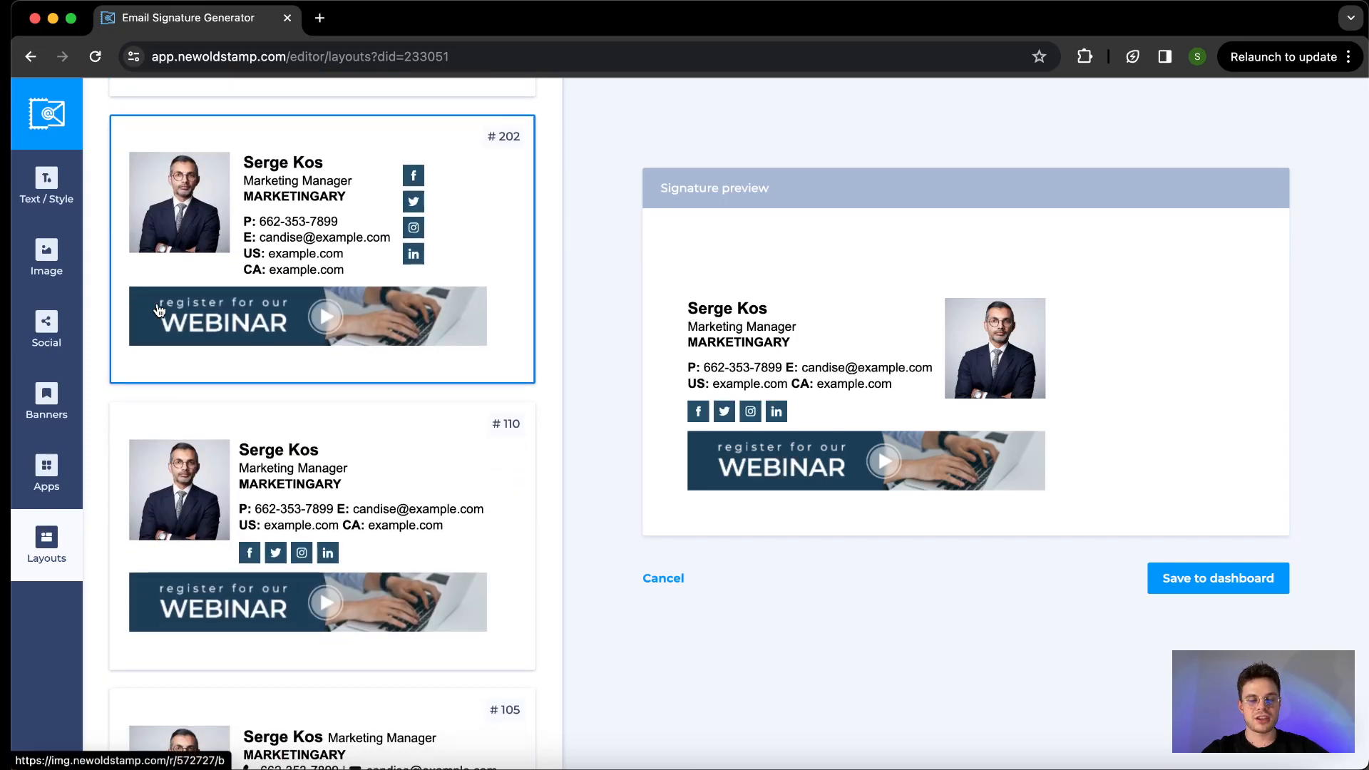
scroll(158, 310, down, 5)
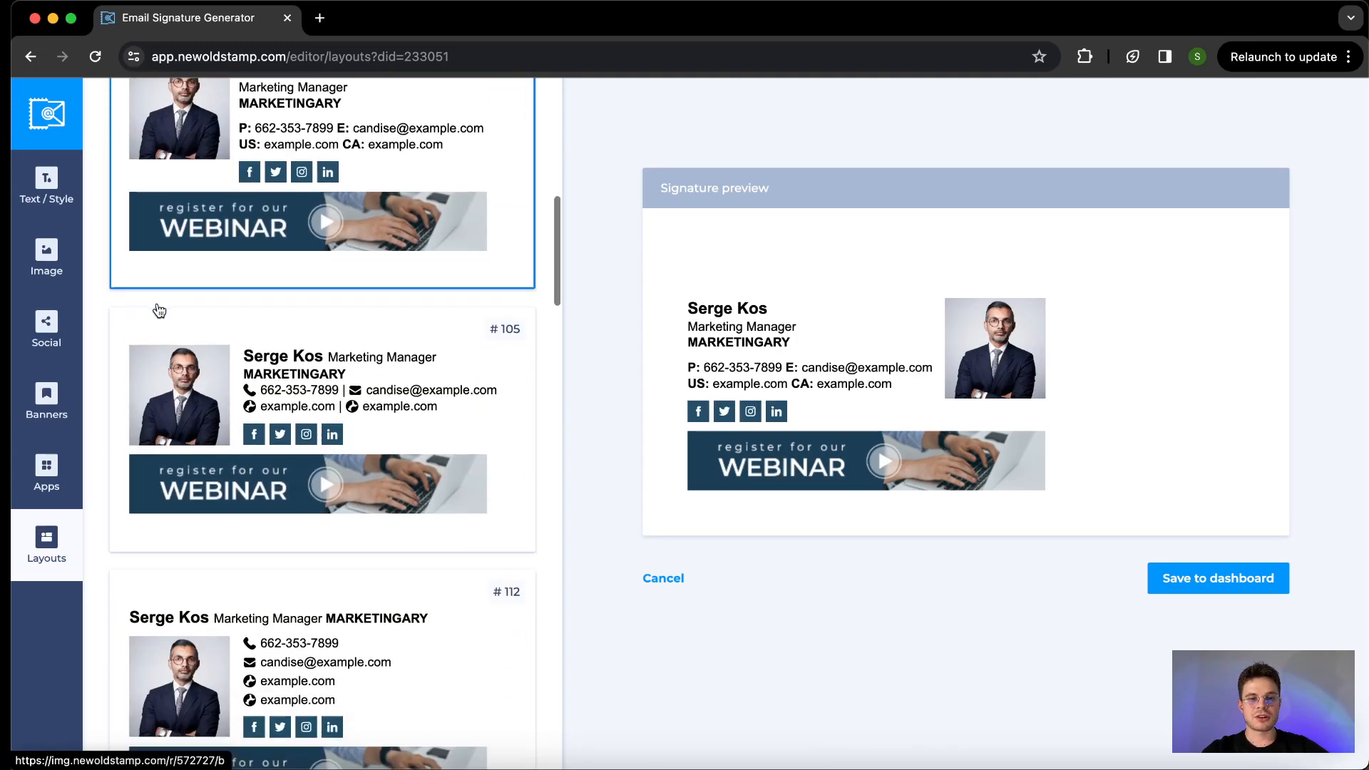
scroll(157, 306, down, 4)
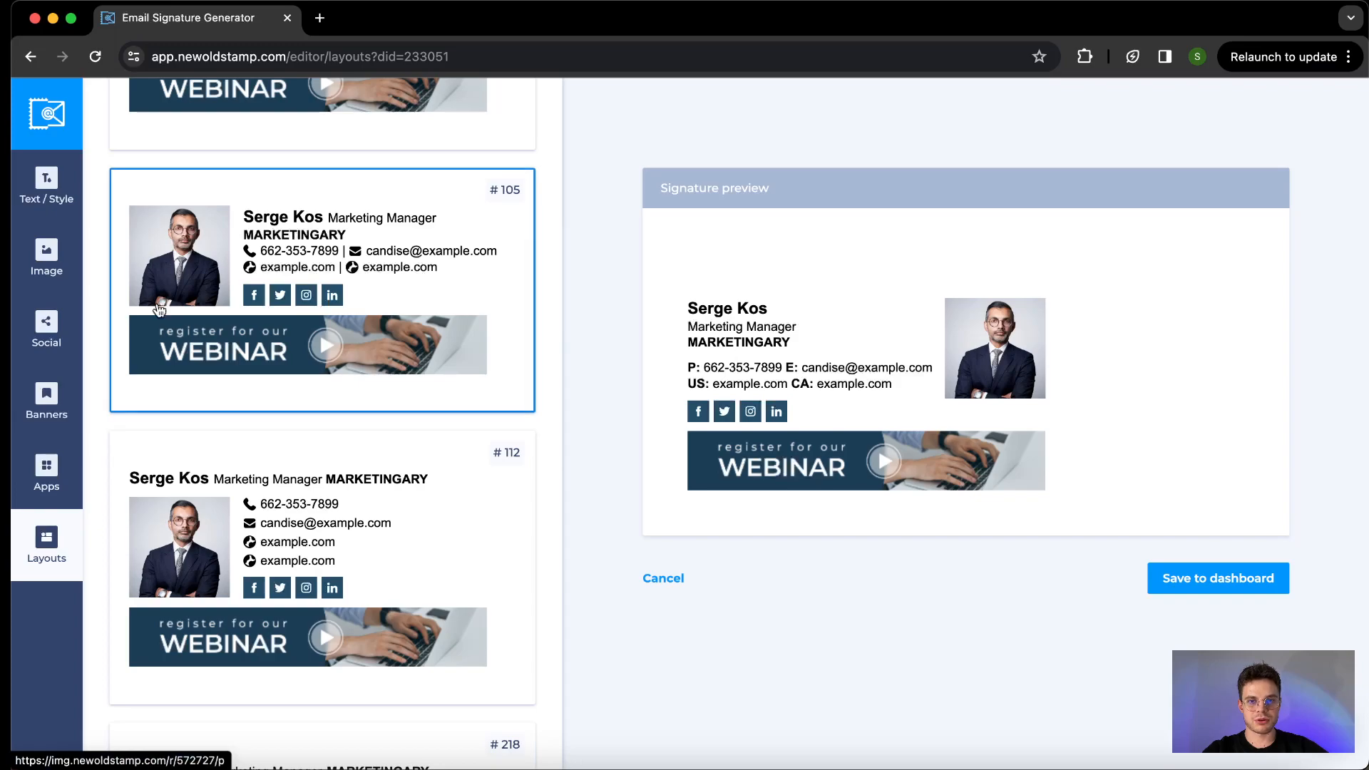
scroll(221, 483, down, 4)
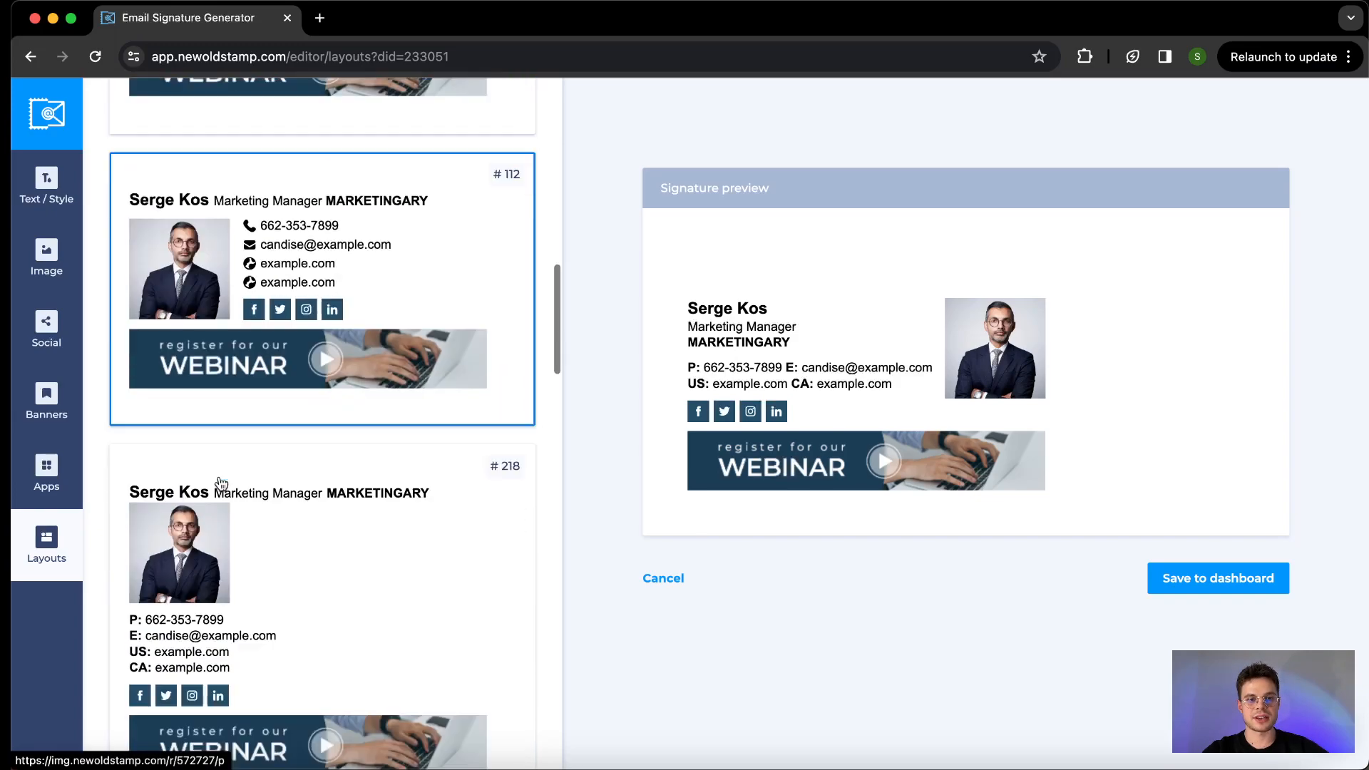
scroll(221, 483, down, 10)
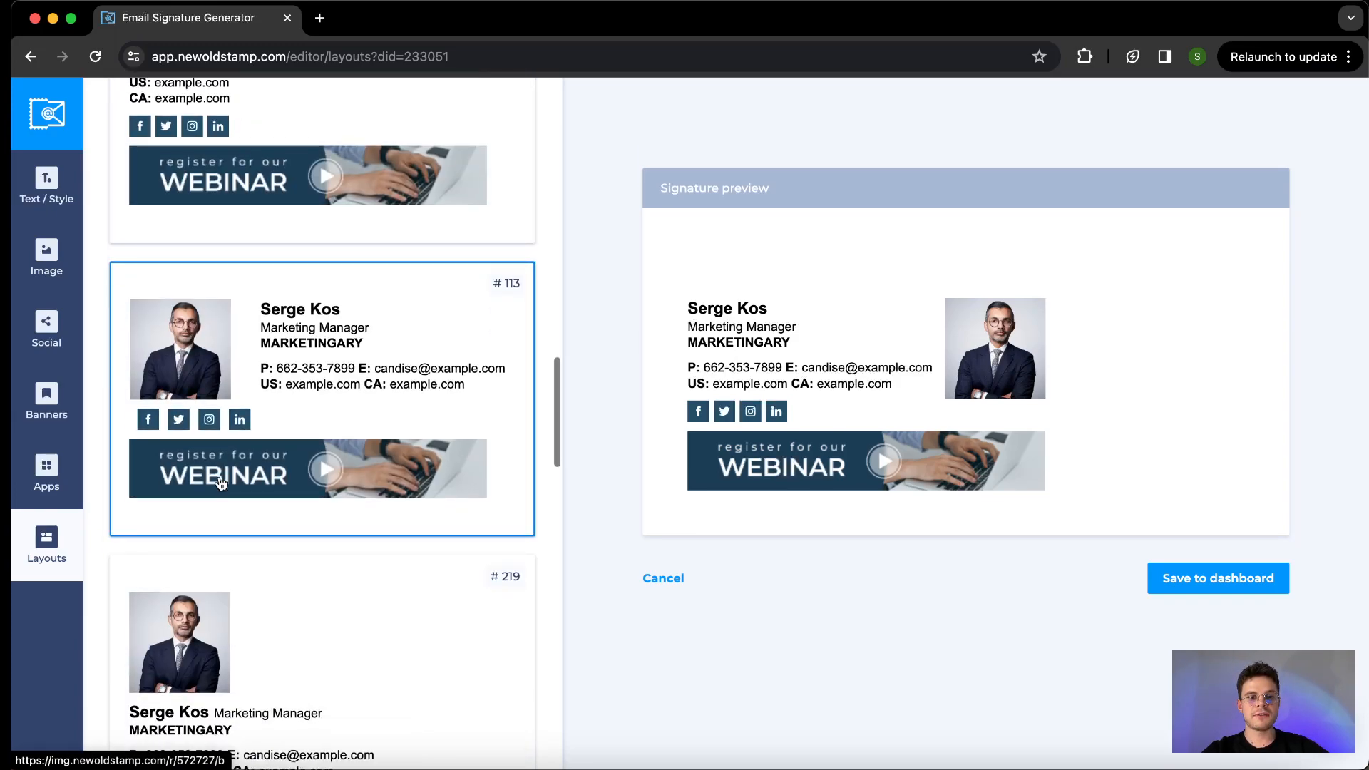
scroll(221, 483, down, 8)
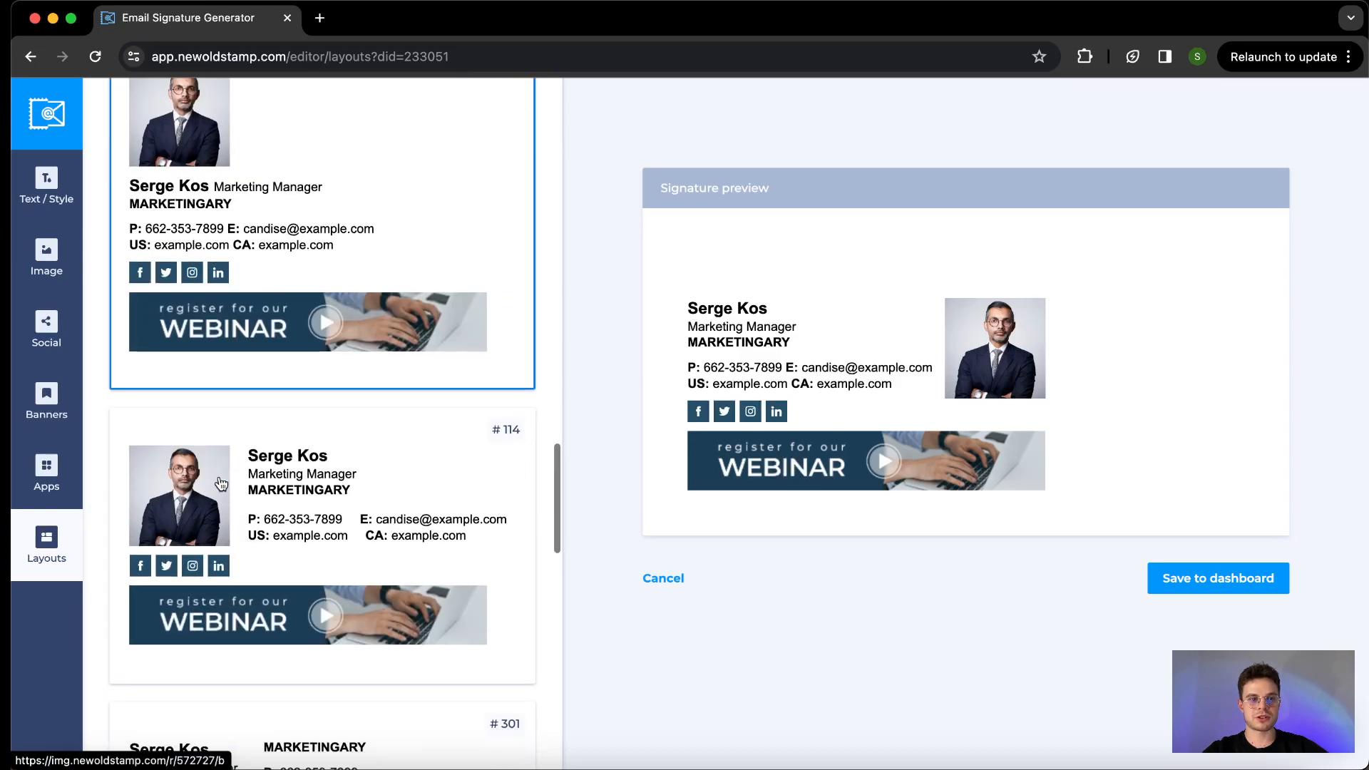
scroll(221, 483, down, 1)
scroll(221, 483, down, 6)
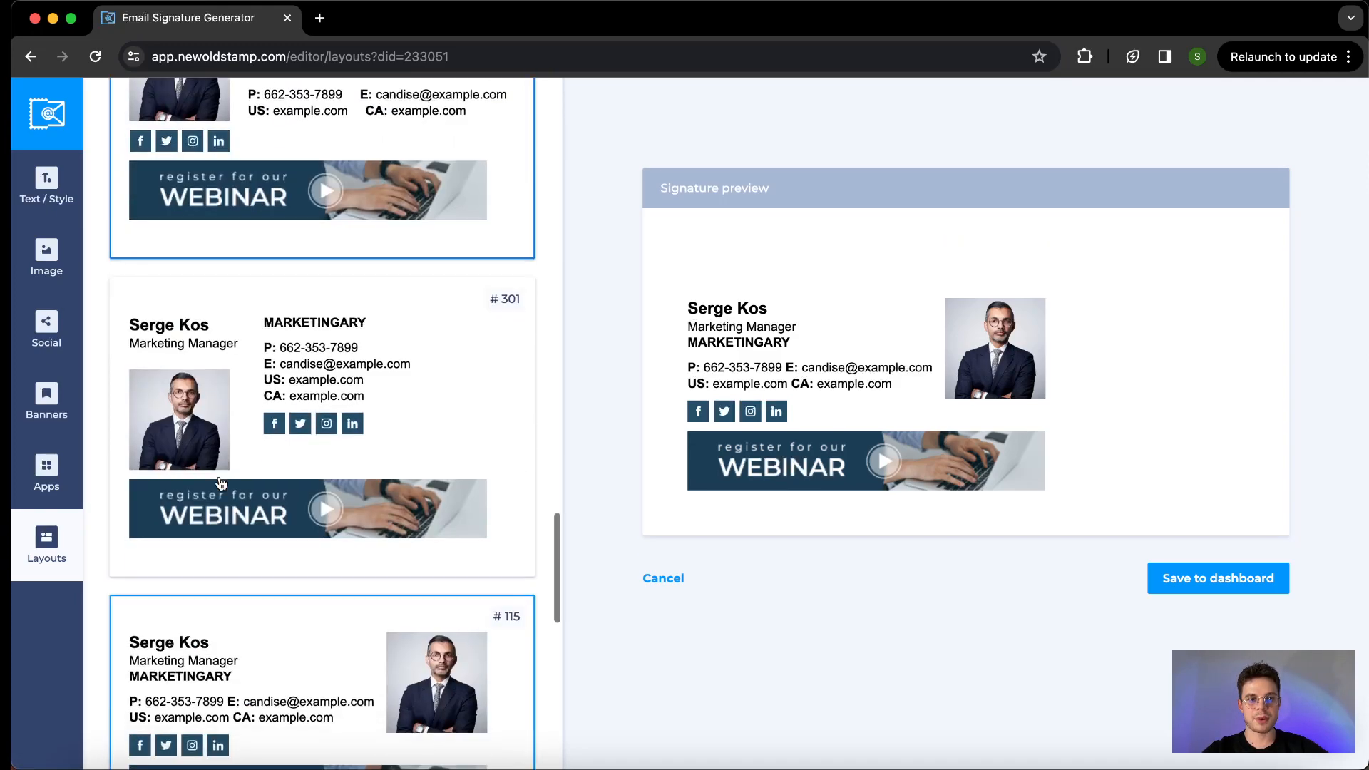
scroll(240, 407, up, 20)
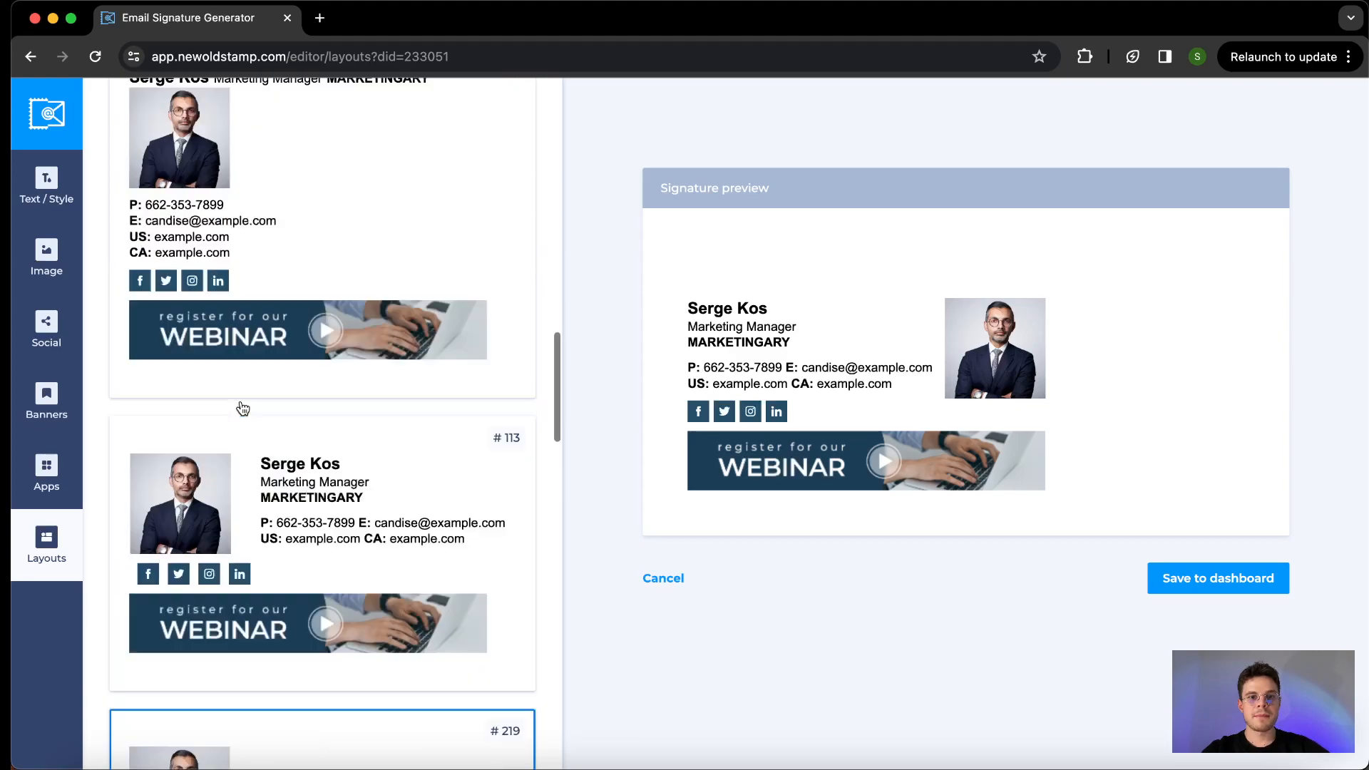
scroll(243, 407, up, 7)
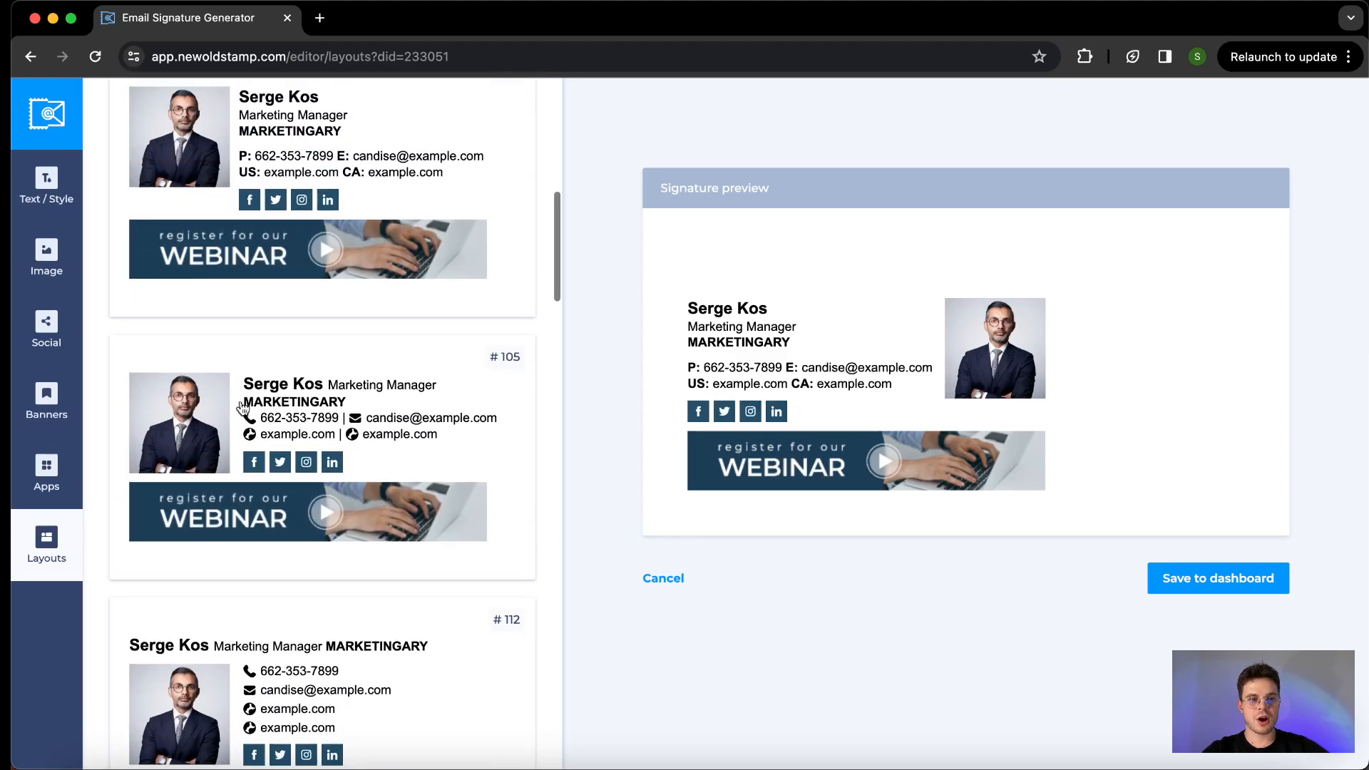
- Try layout #110 on the signature and switch it to layout #202 with the social icons in a column
scroll(243, 407, up, 2)
click(325, 388)
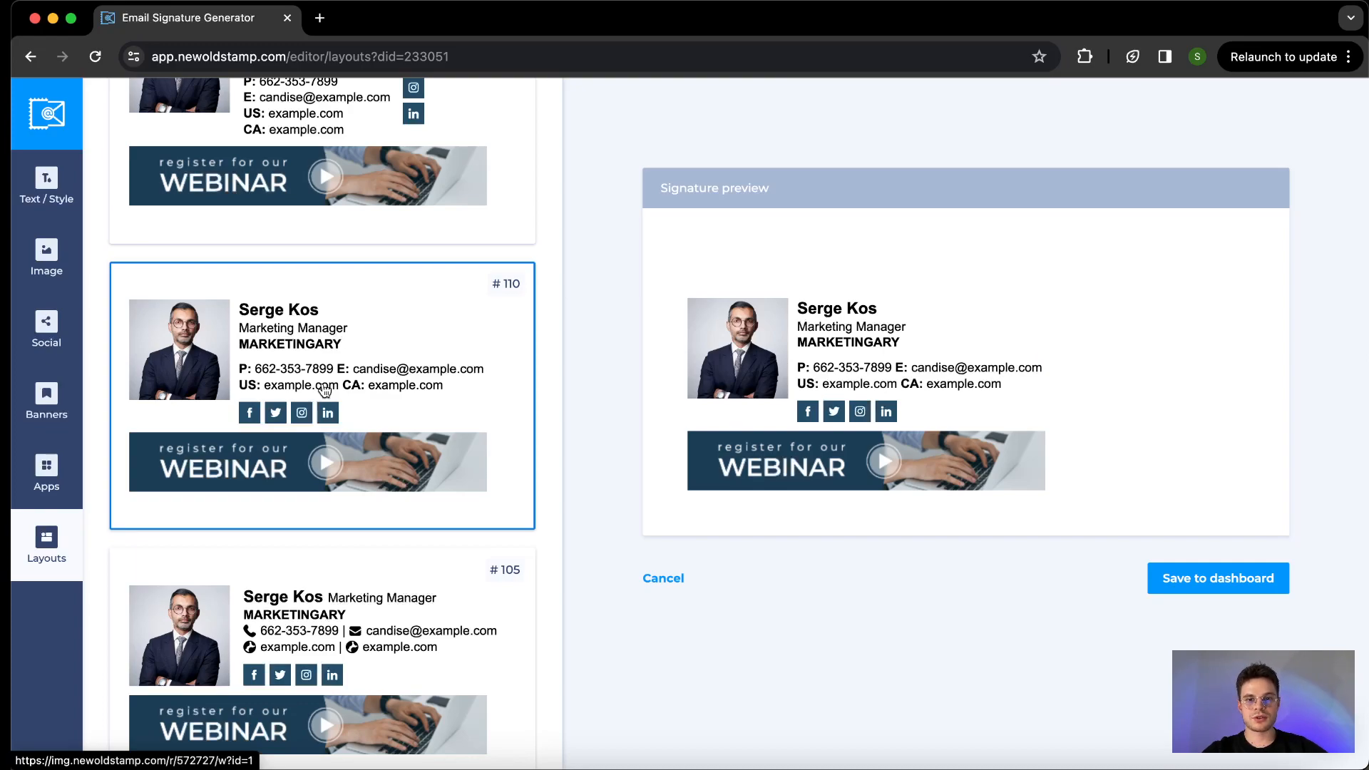
scroll(324, 389, up, 5)
click(325, 388)
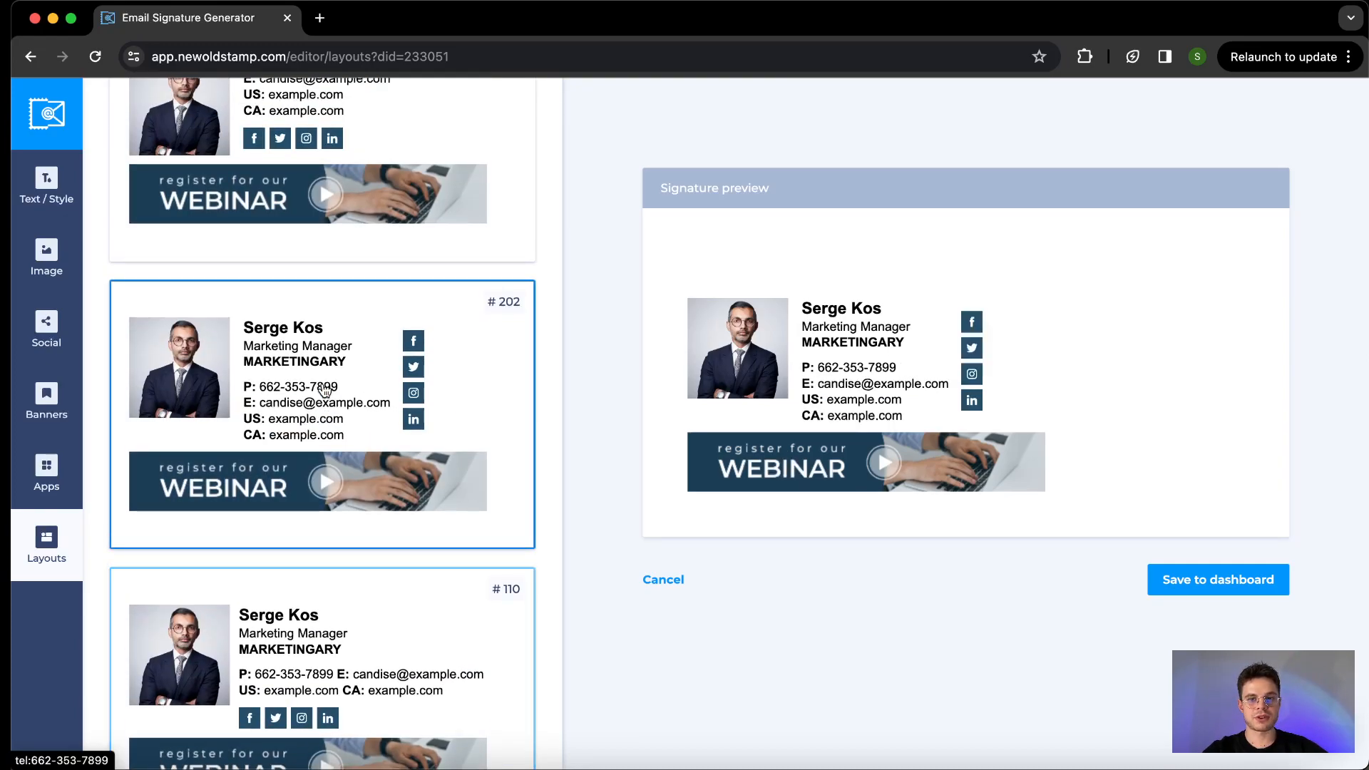
- Save the finished signature to the dashboard
scroll(324, 389, up, 3)
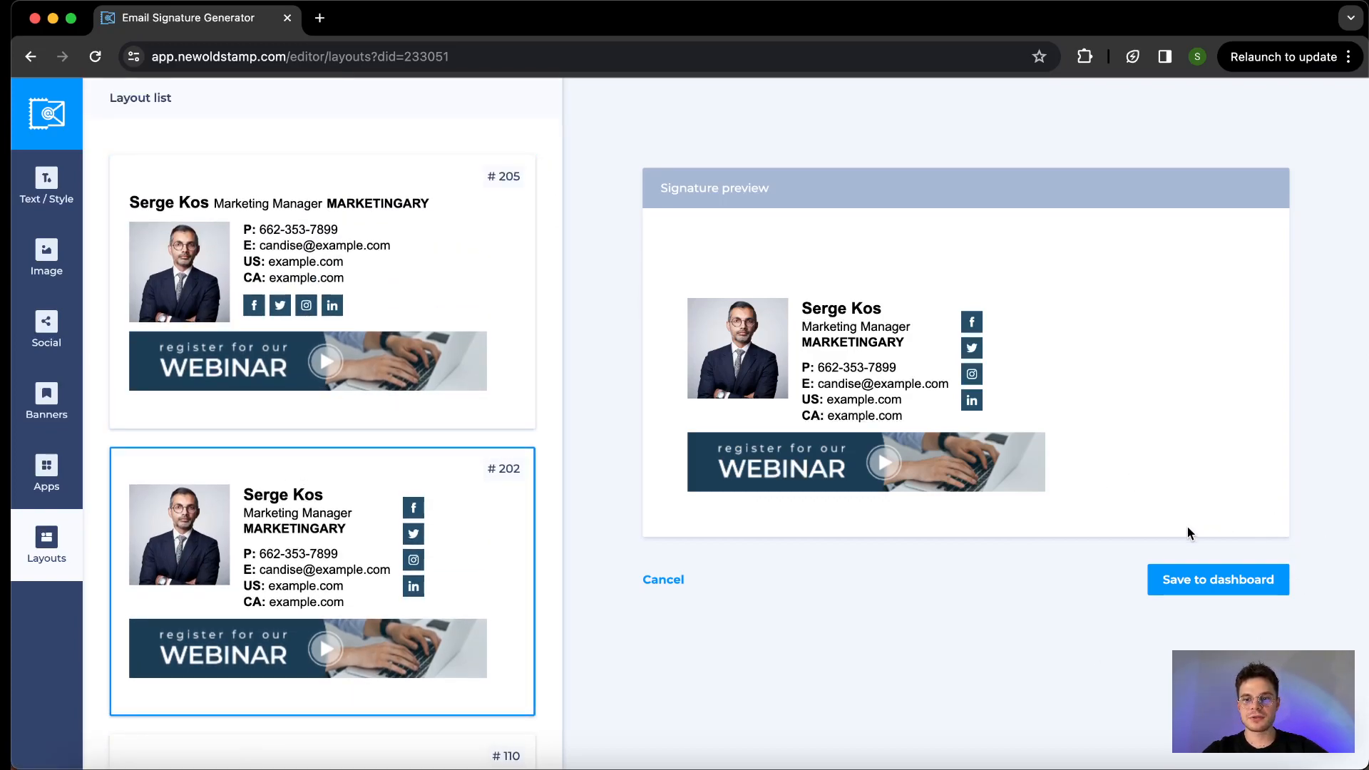
click(1178, 579)
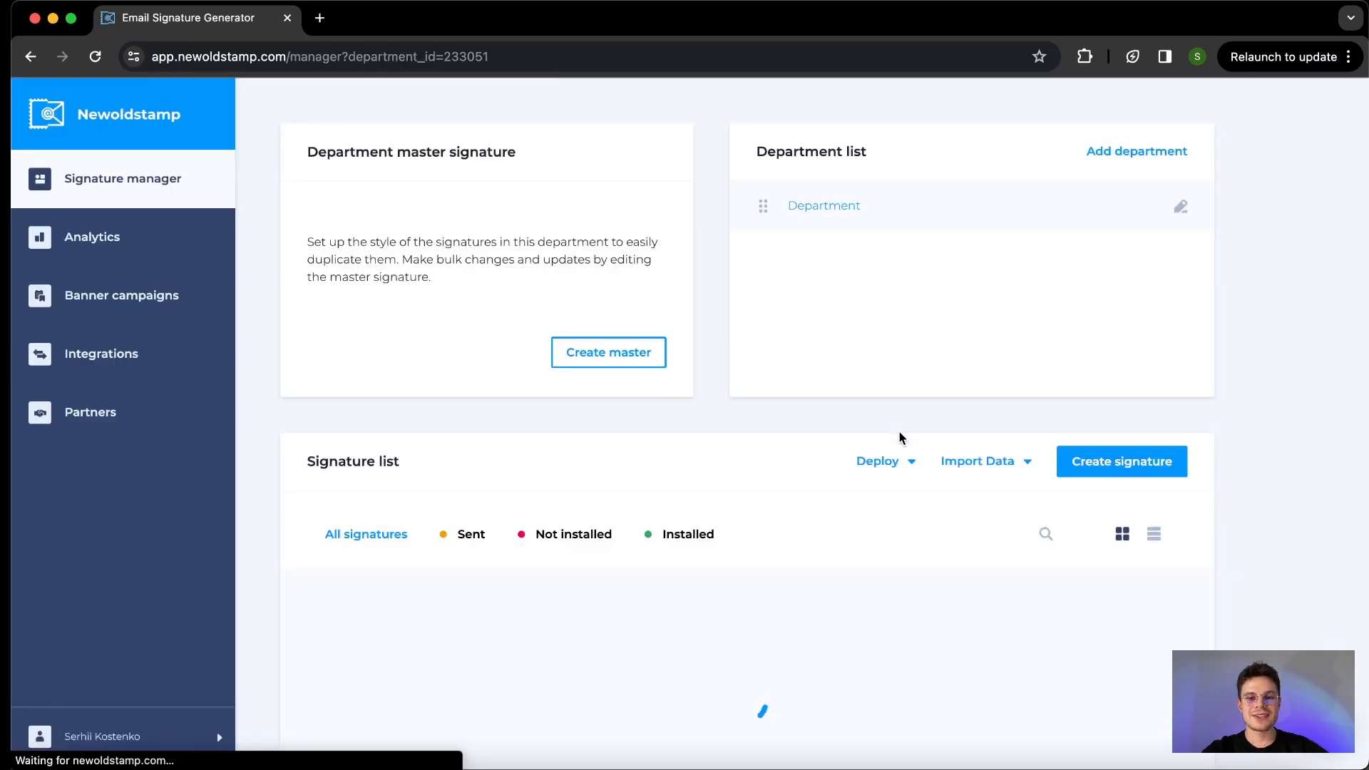